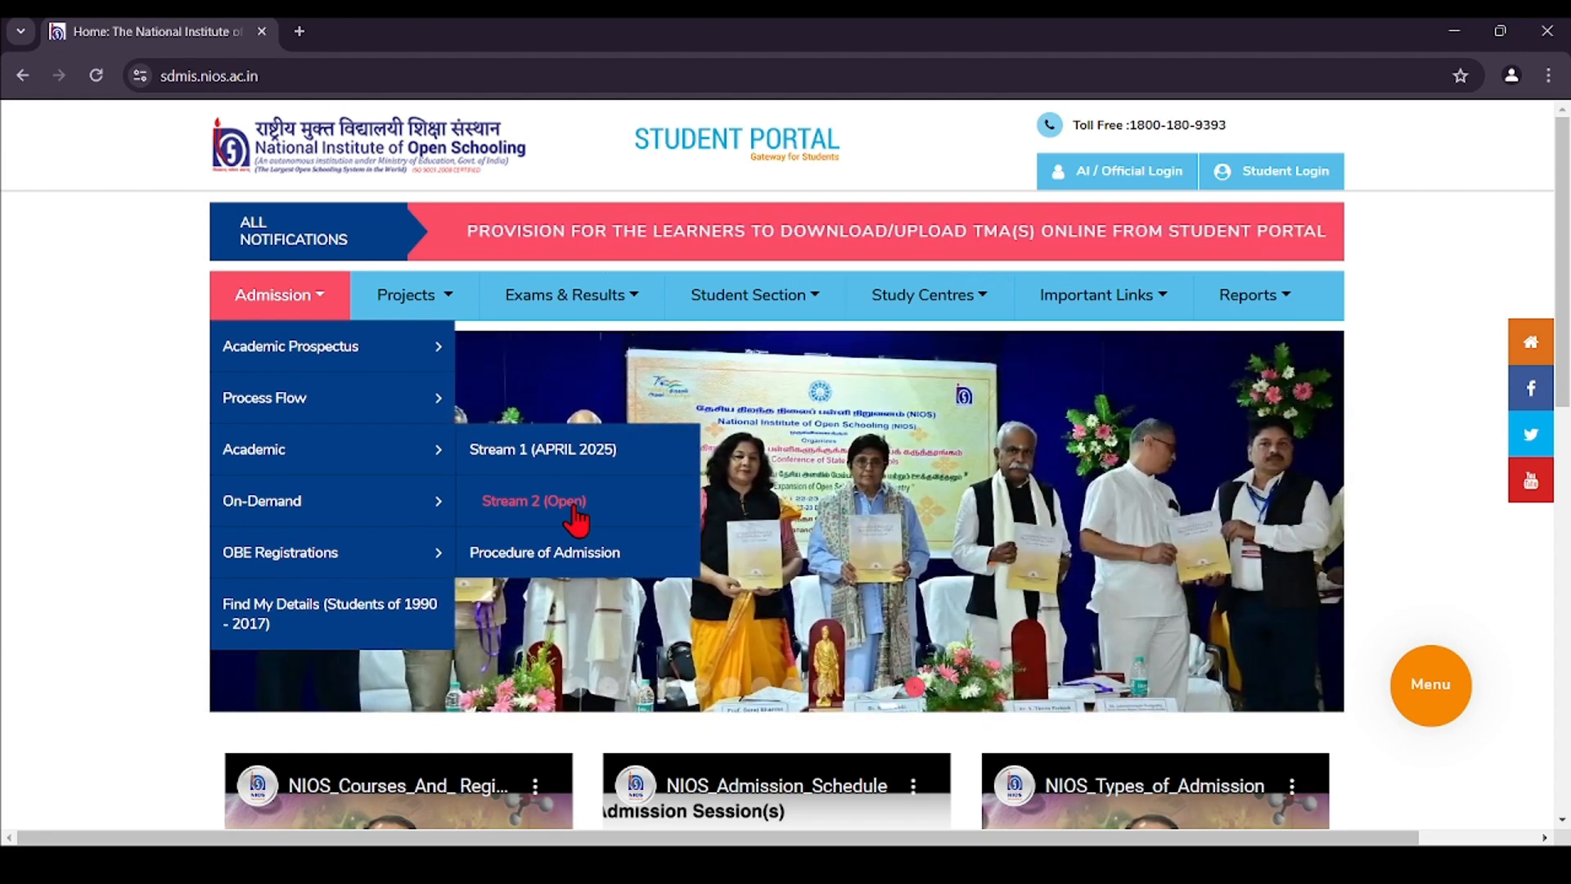
# Start Stream 1 (April 2025) registration with State Chandigarh, identity type Aadhaar and its number.
pyautogui.click(628, 467)
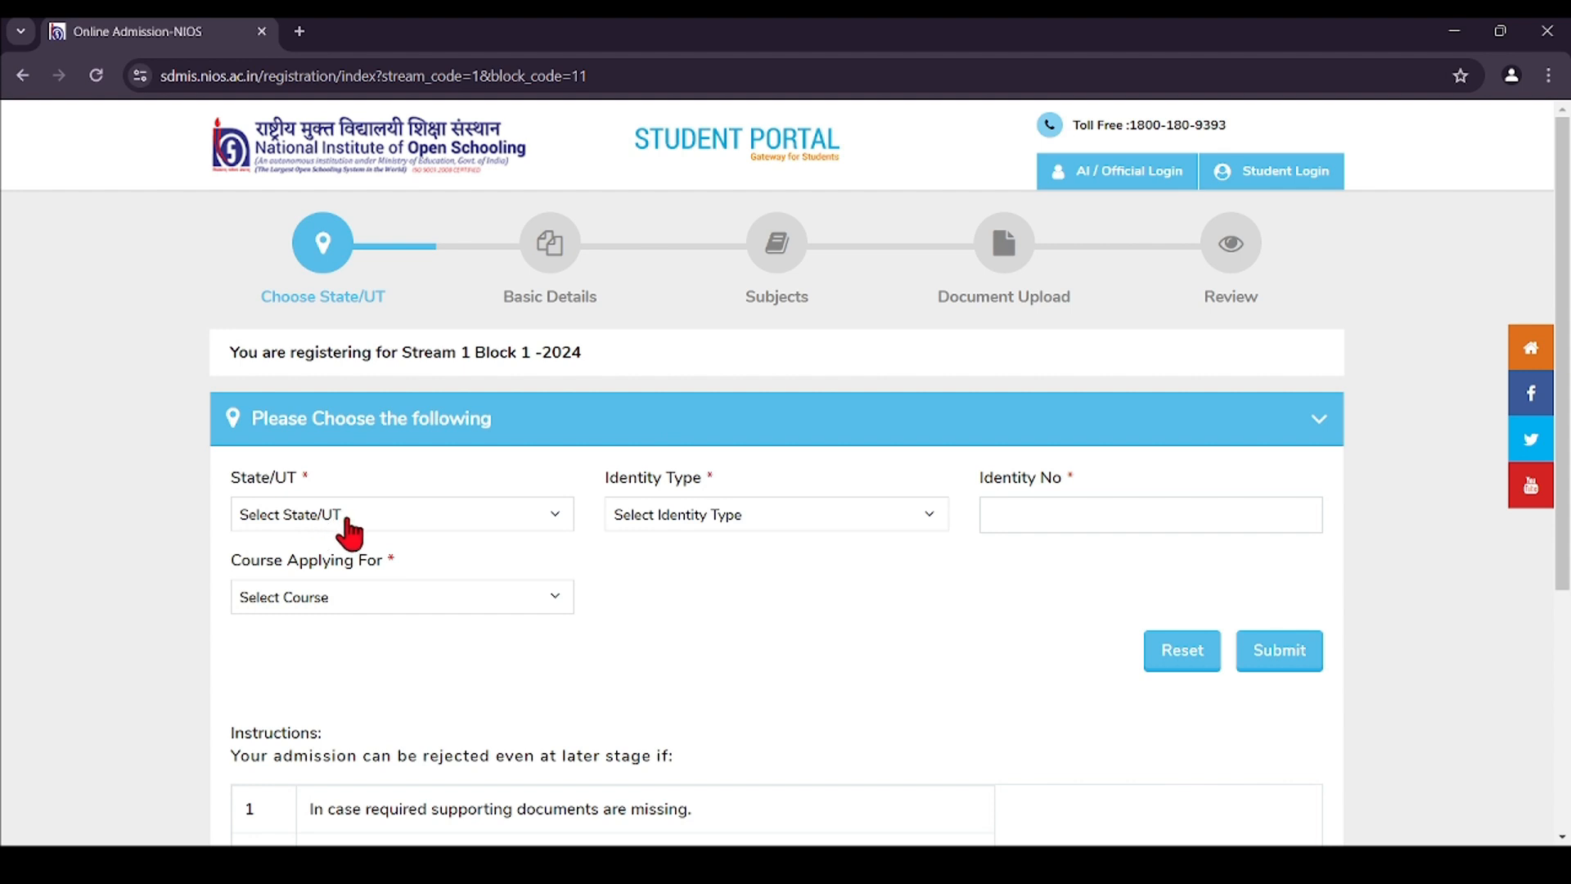
pyautogui.click(352, 524)
pyautogui.scroll(-2, 410, 701)
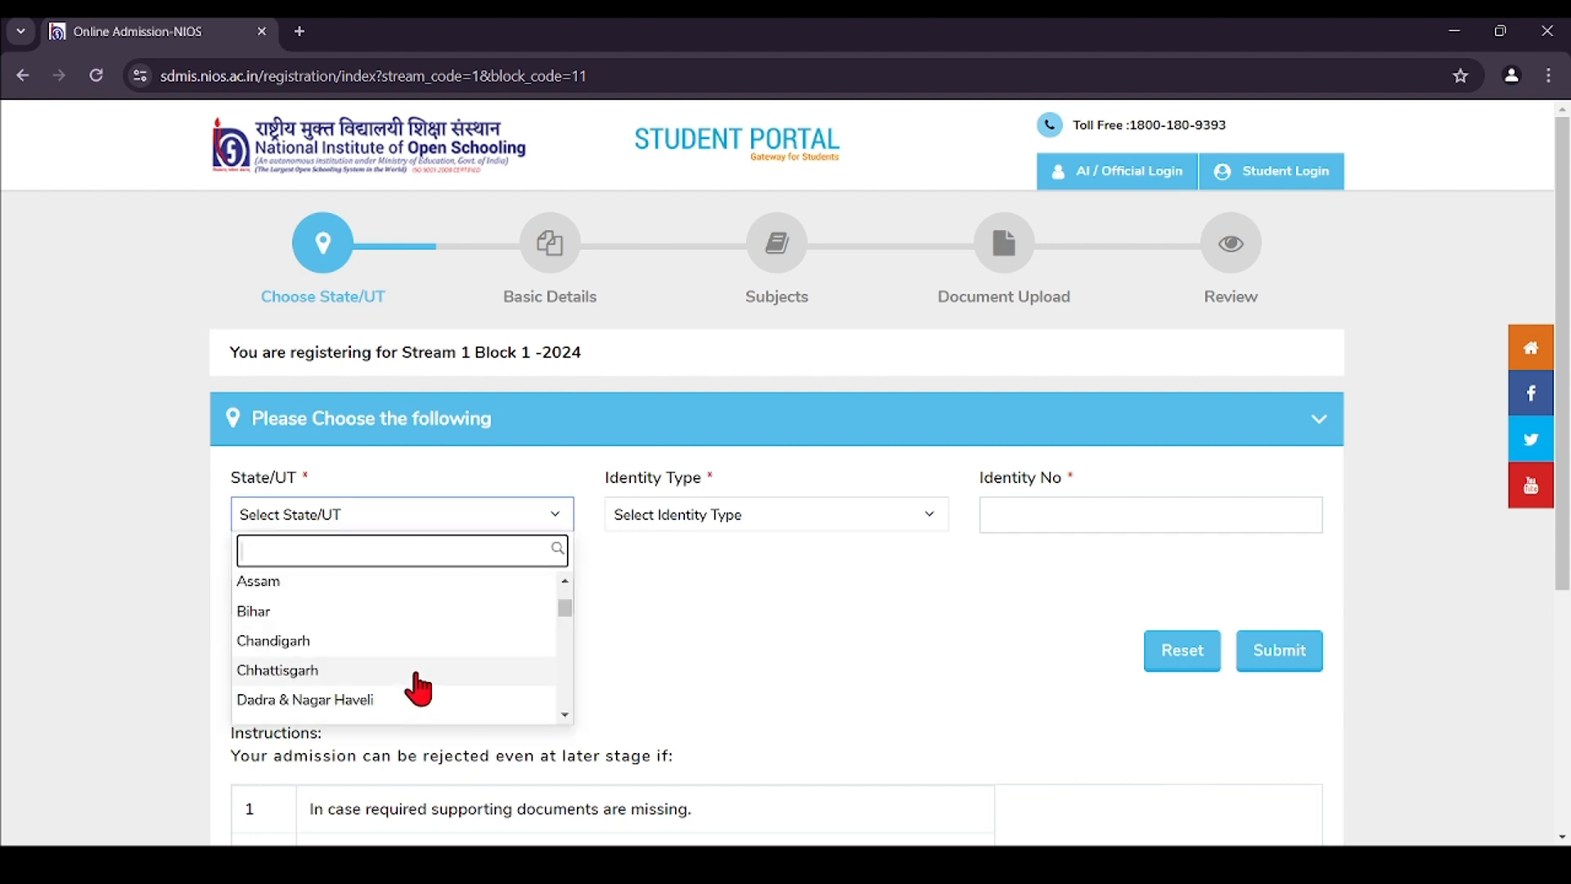
pyautogui.click(406, 643)
pyautogui.click(857, 526)
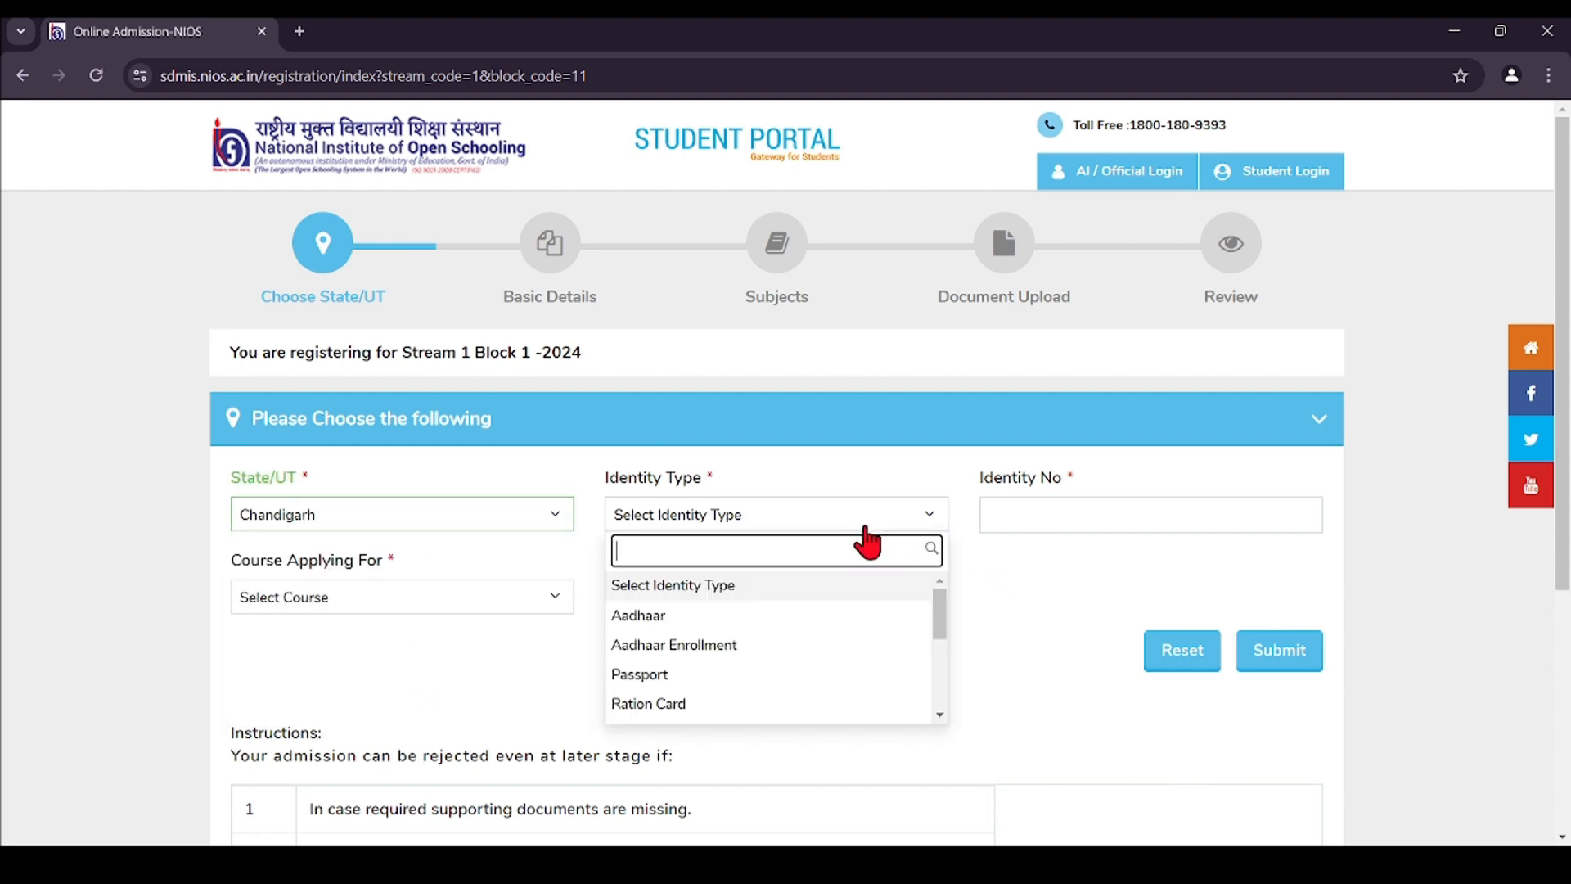
pyautogui.click(750, 619)
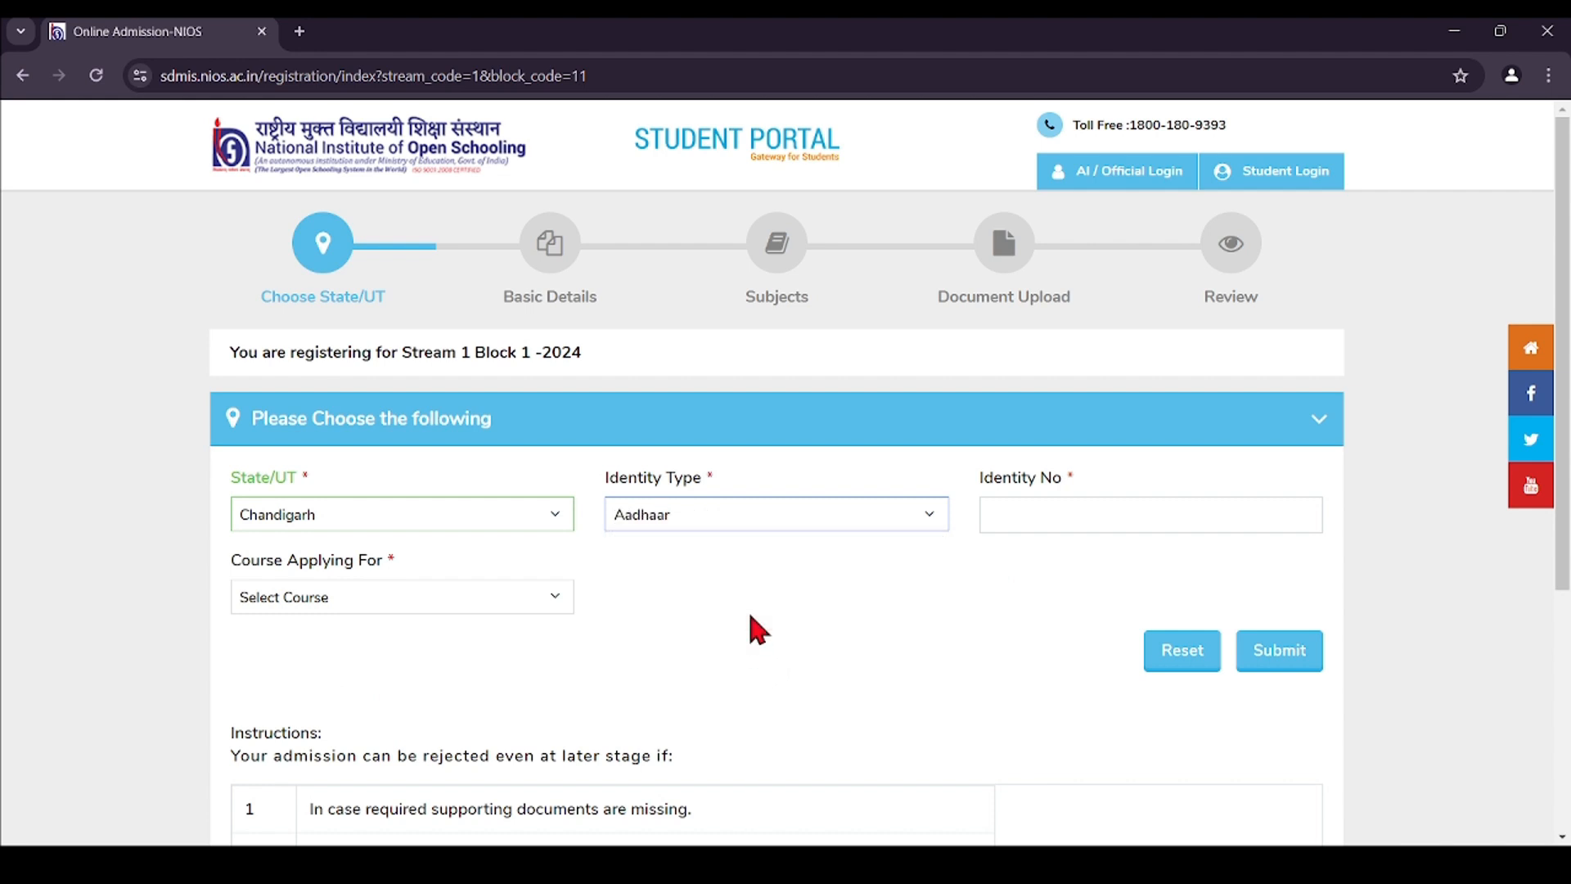
pyautogui.click(1050, 517)
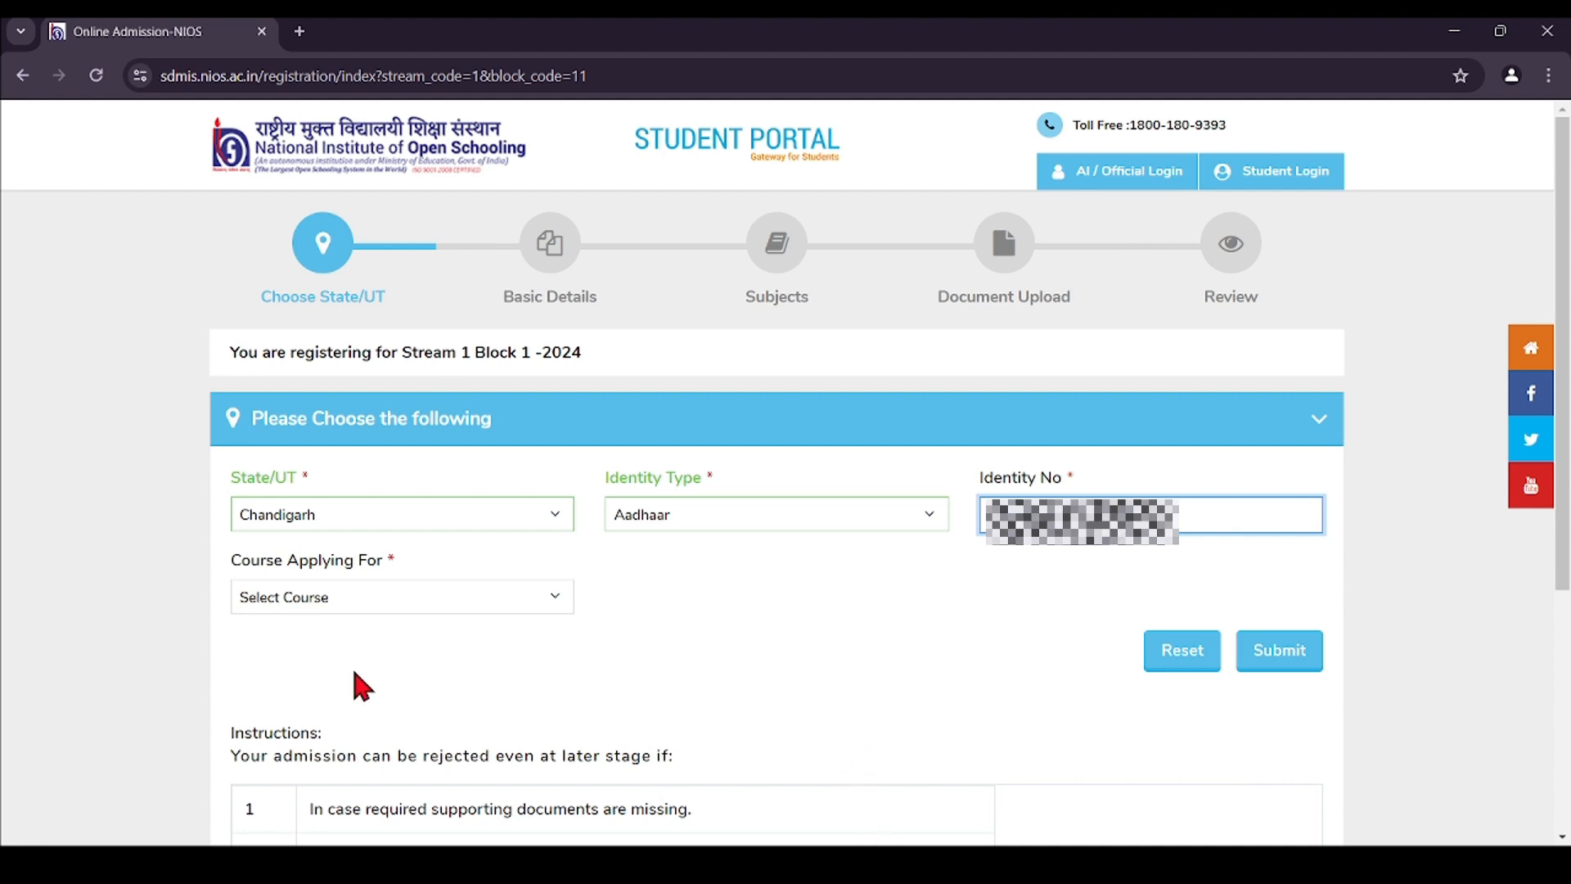
# Choose Senior Secondary as the course, submit, and confirm continuing.
pyautogui.click(381, 608)
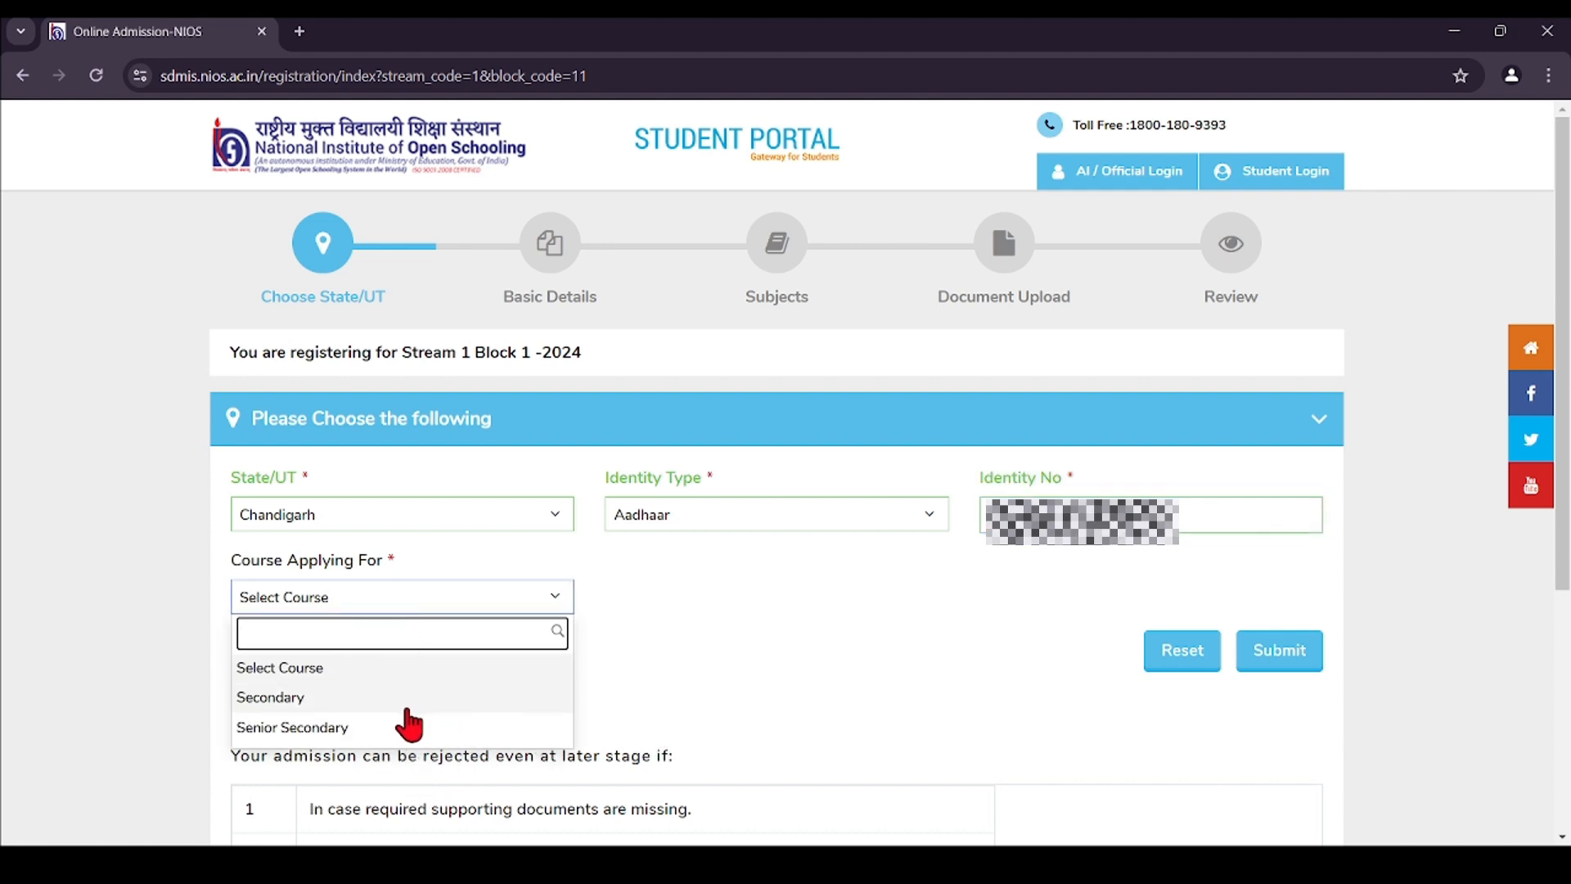
pyautogui.click(408, 725)
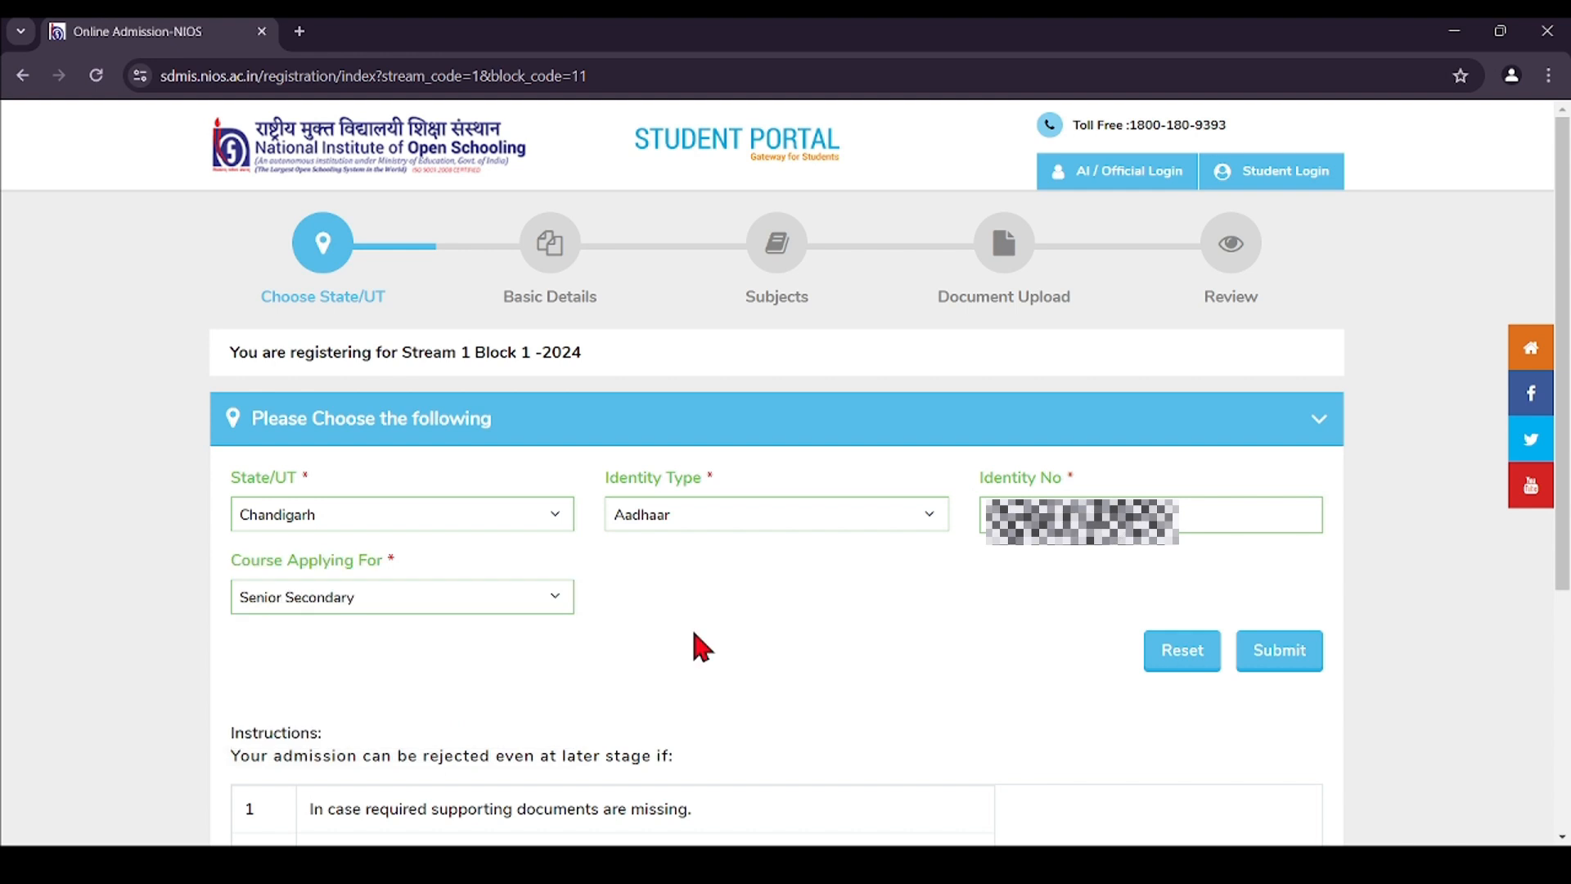
pyautogui.click(1277, 653)
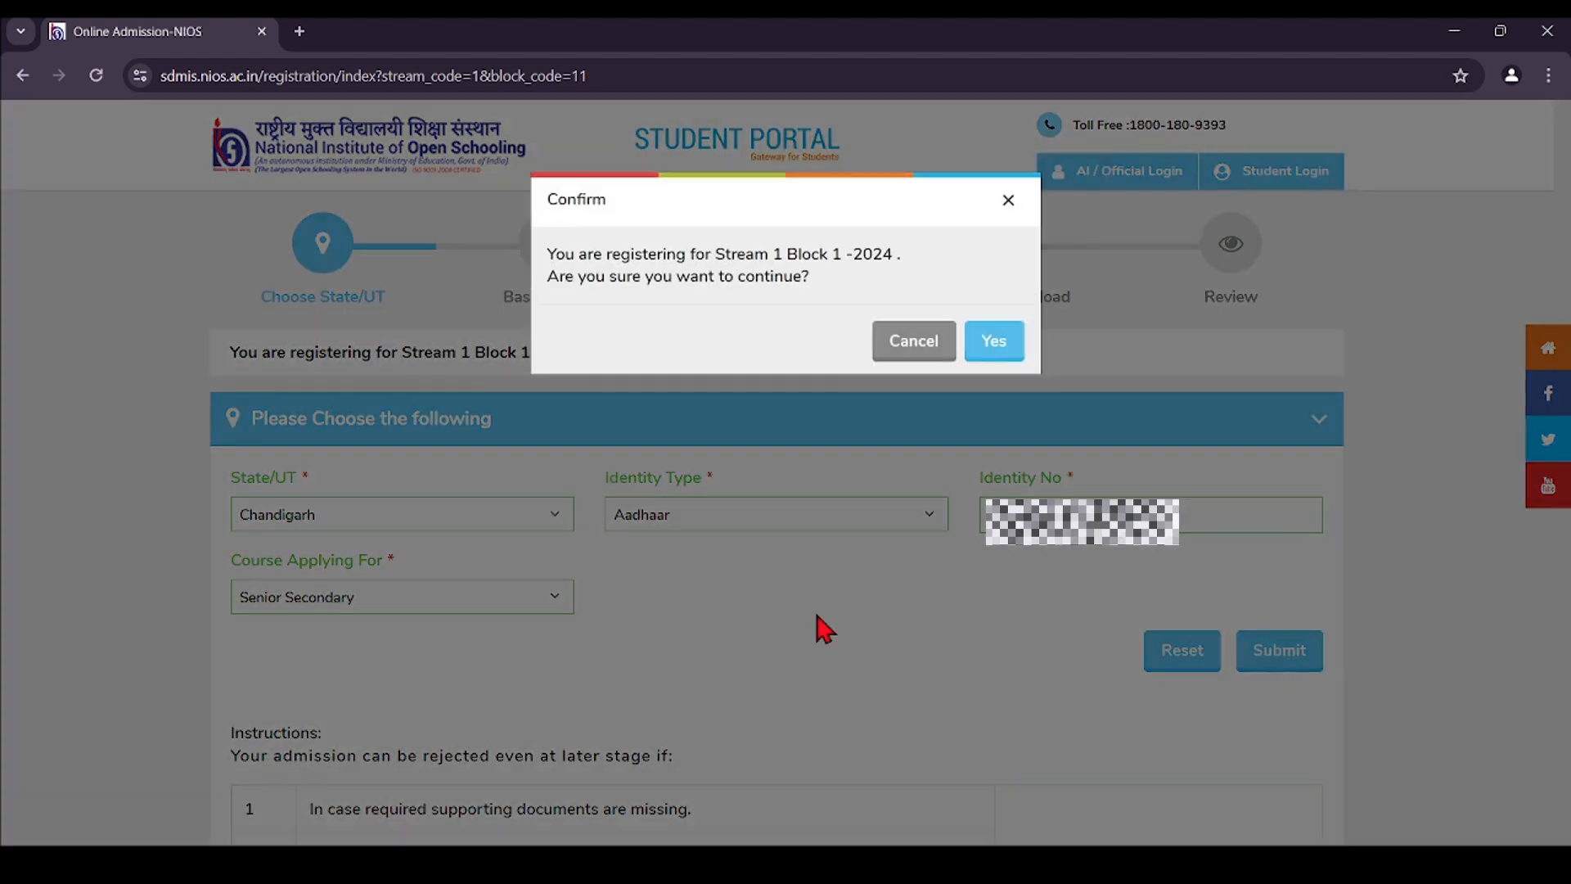
pyautogui.click(990, 357)
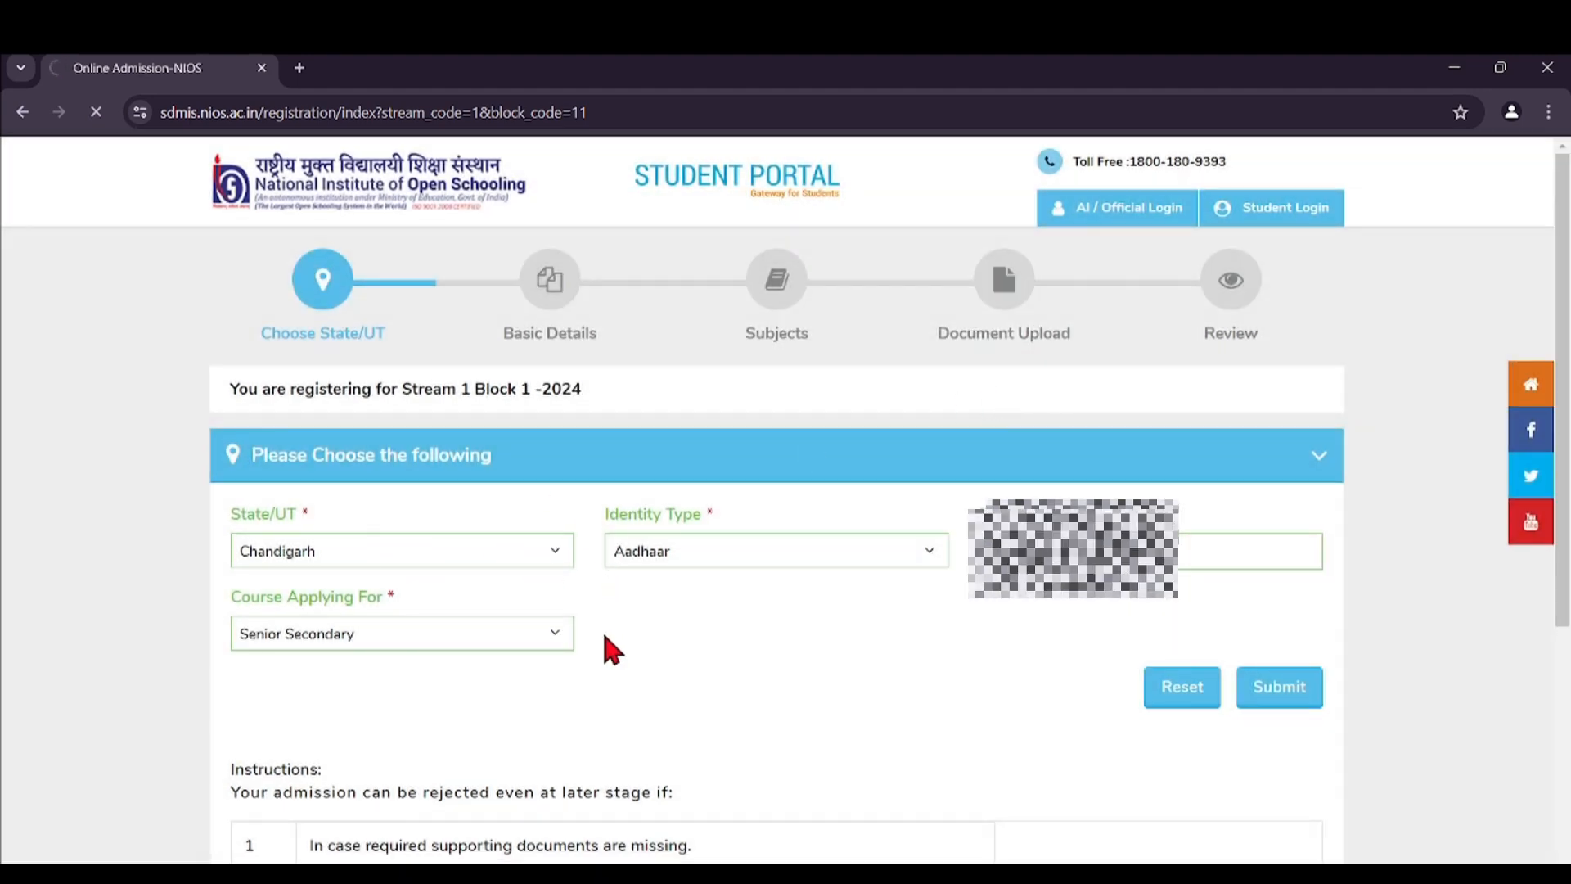
# Bring the Basic Details form into view and begin with the candidate's full name field.
pyautogui.scroll(-1, 557, 725)
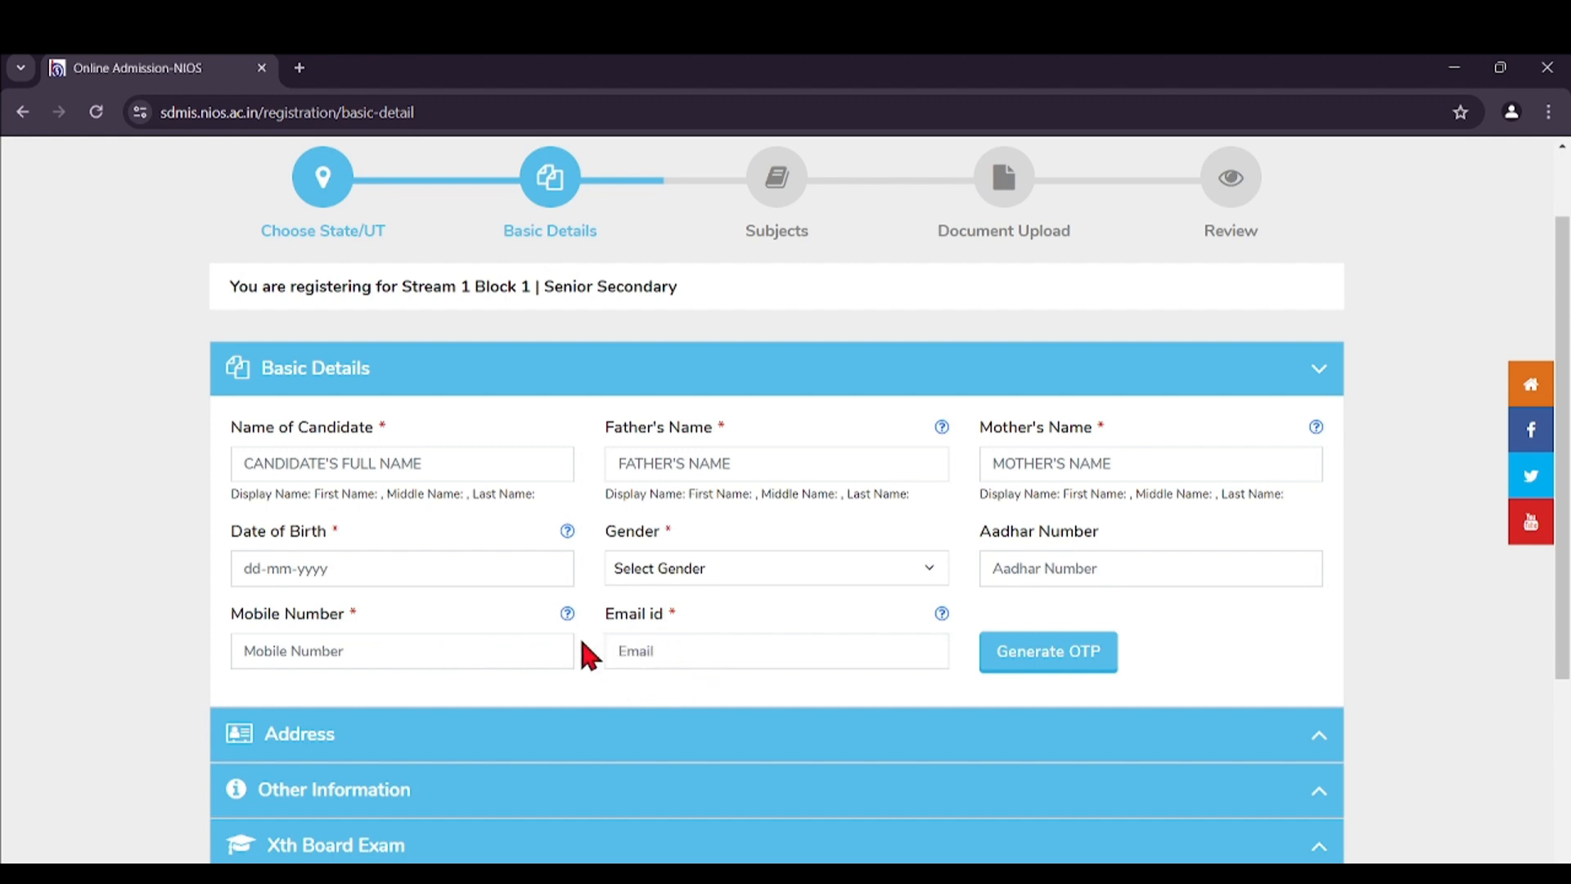
pyautogui.click(481, 466)
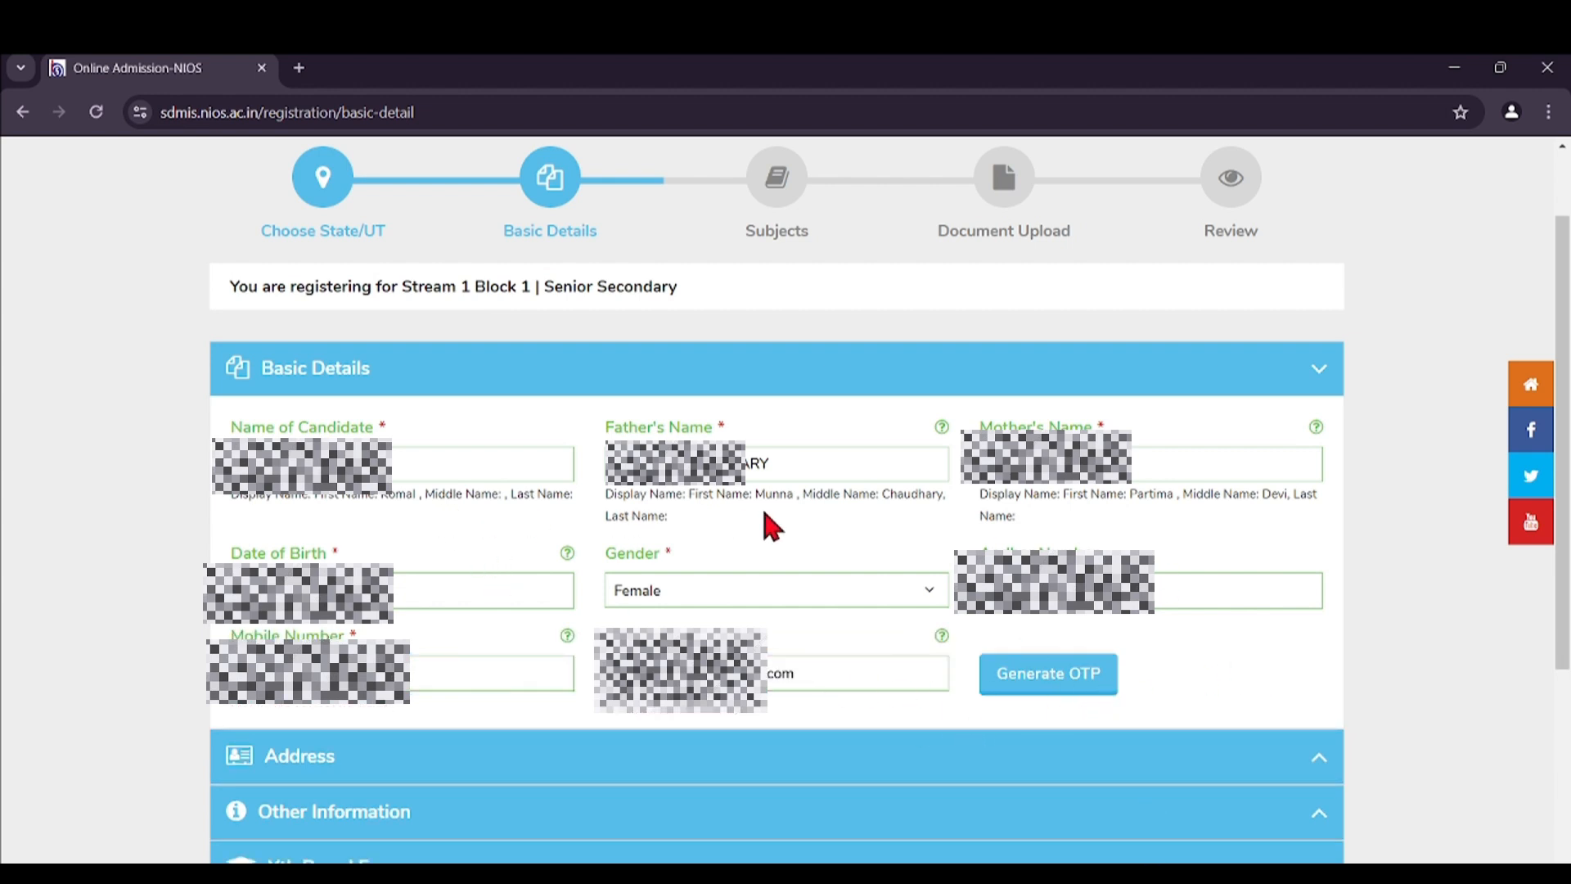
# Generate OTPs, enter the mobile and e-mail codes, fix the mobile code, and submit.
pyautogui.click(1048, 685)
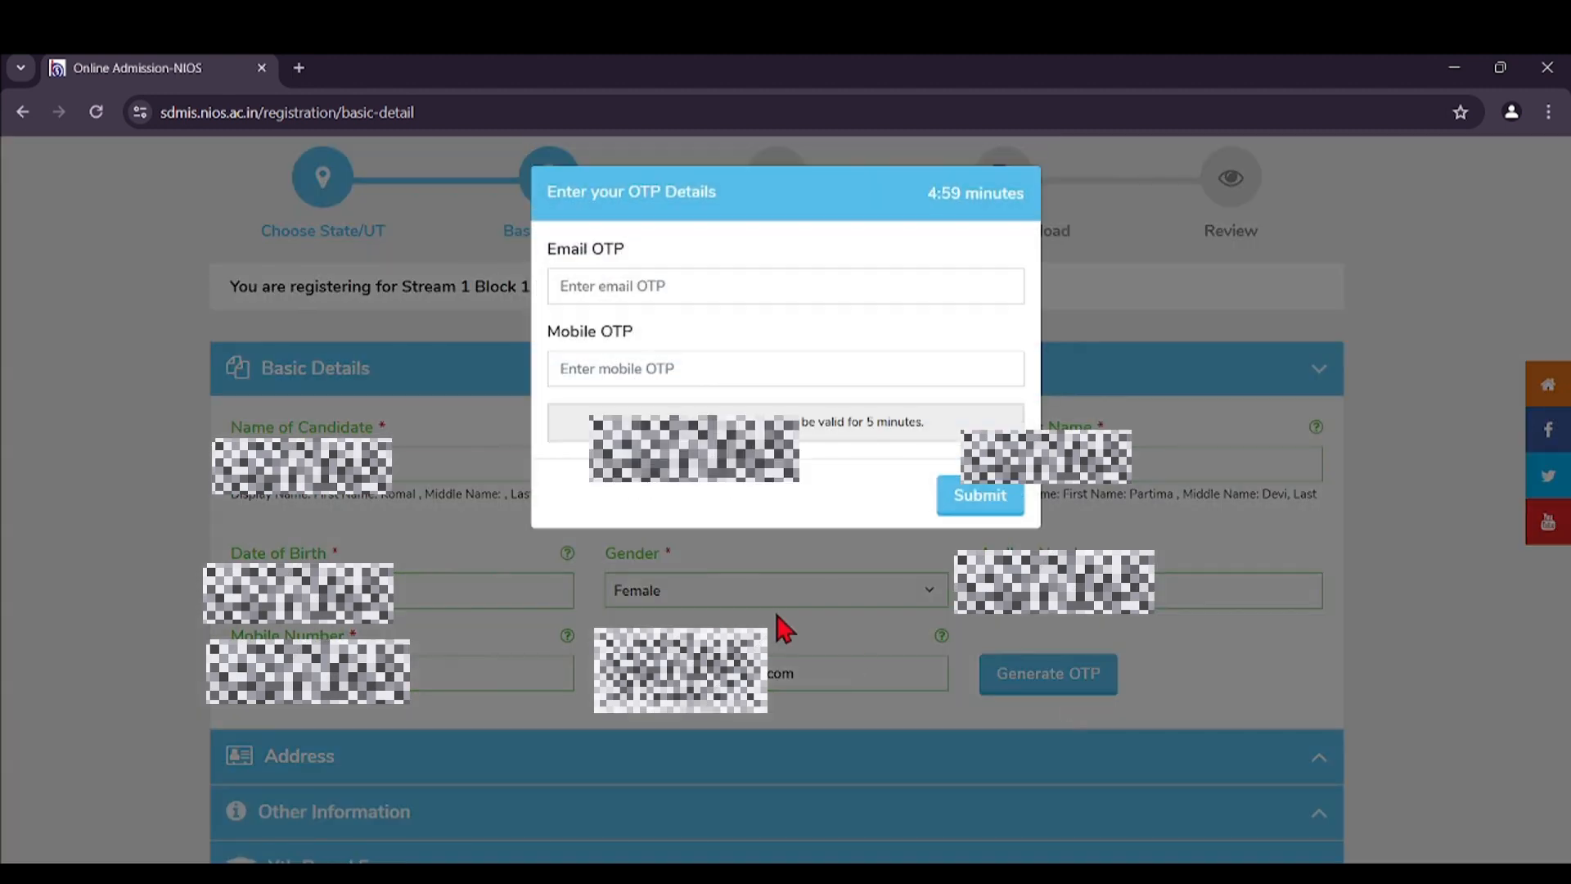
pyautogui.click(798, 369)
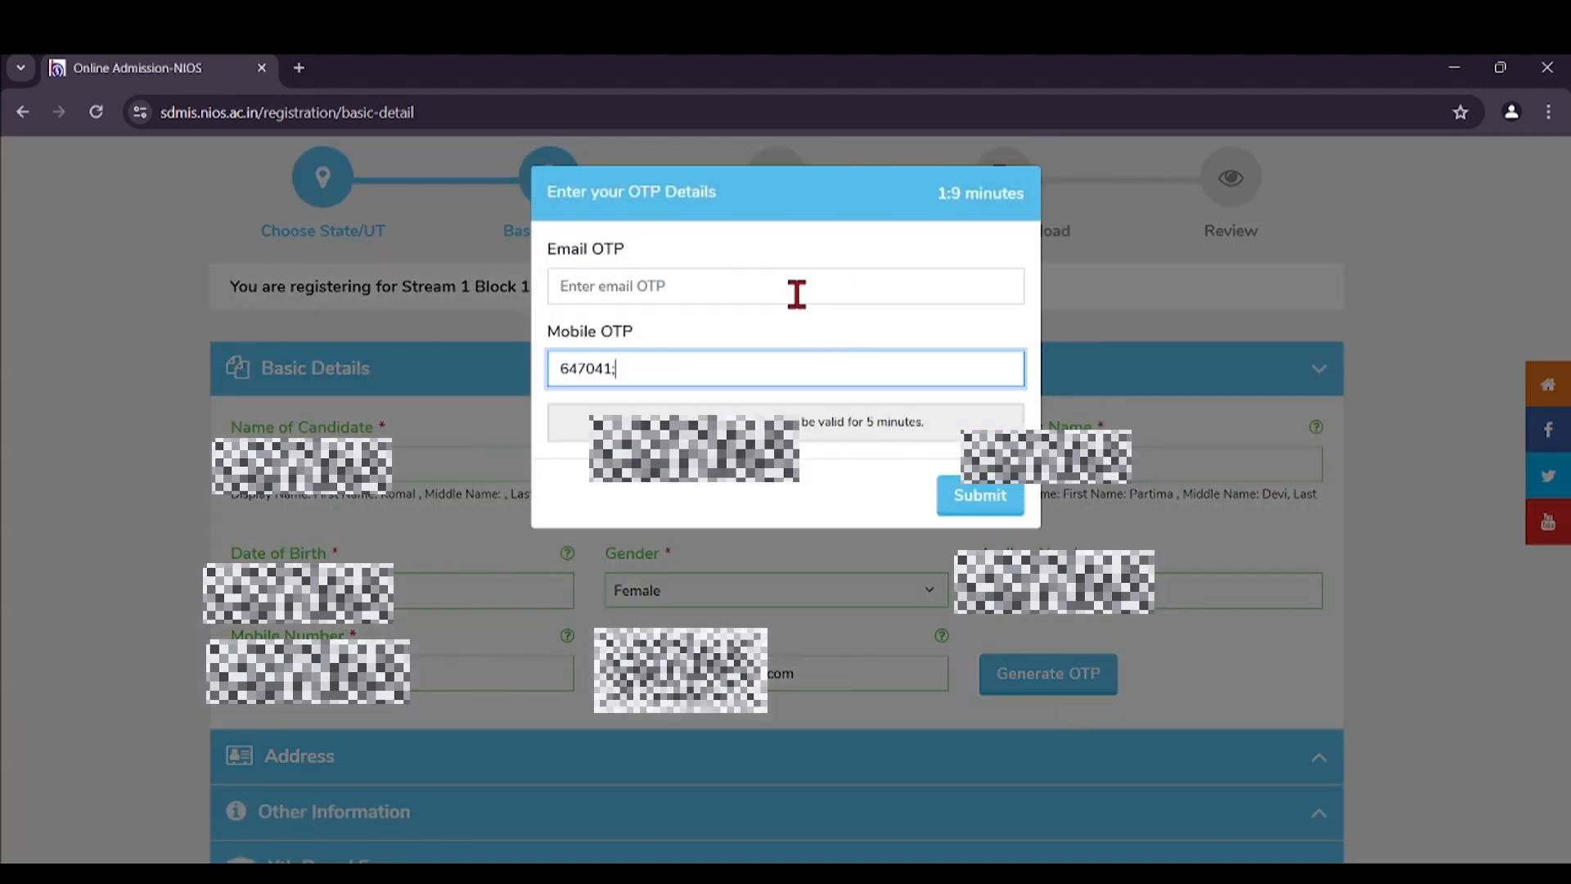
pyautogui.click(797, 294)
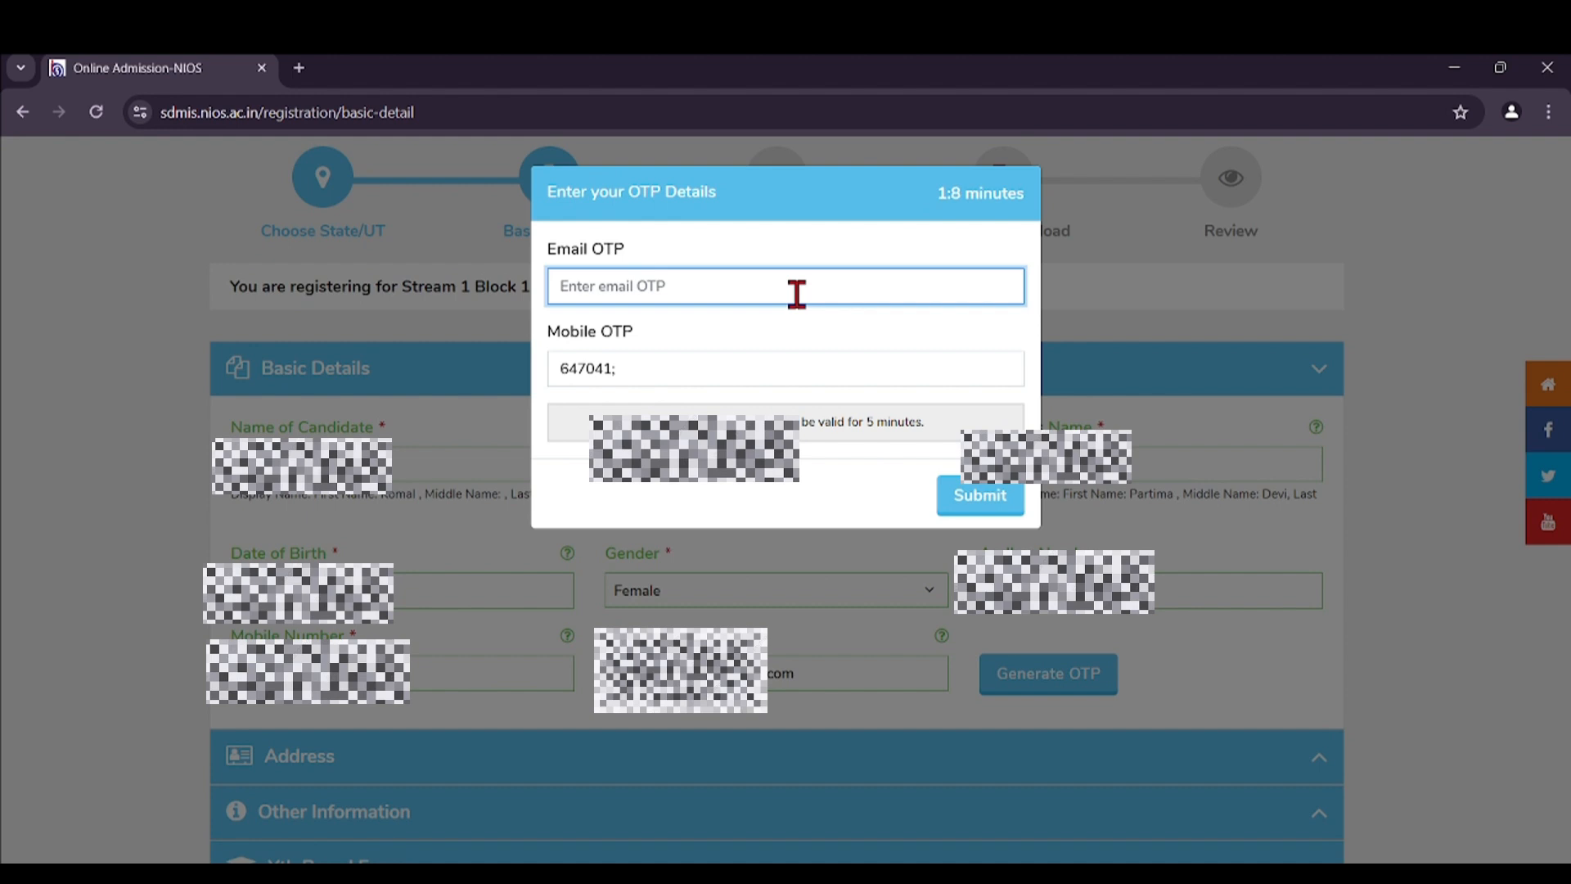
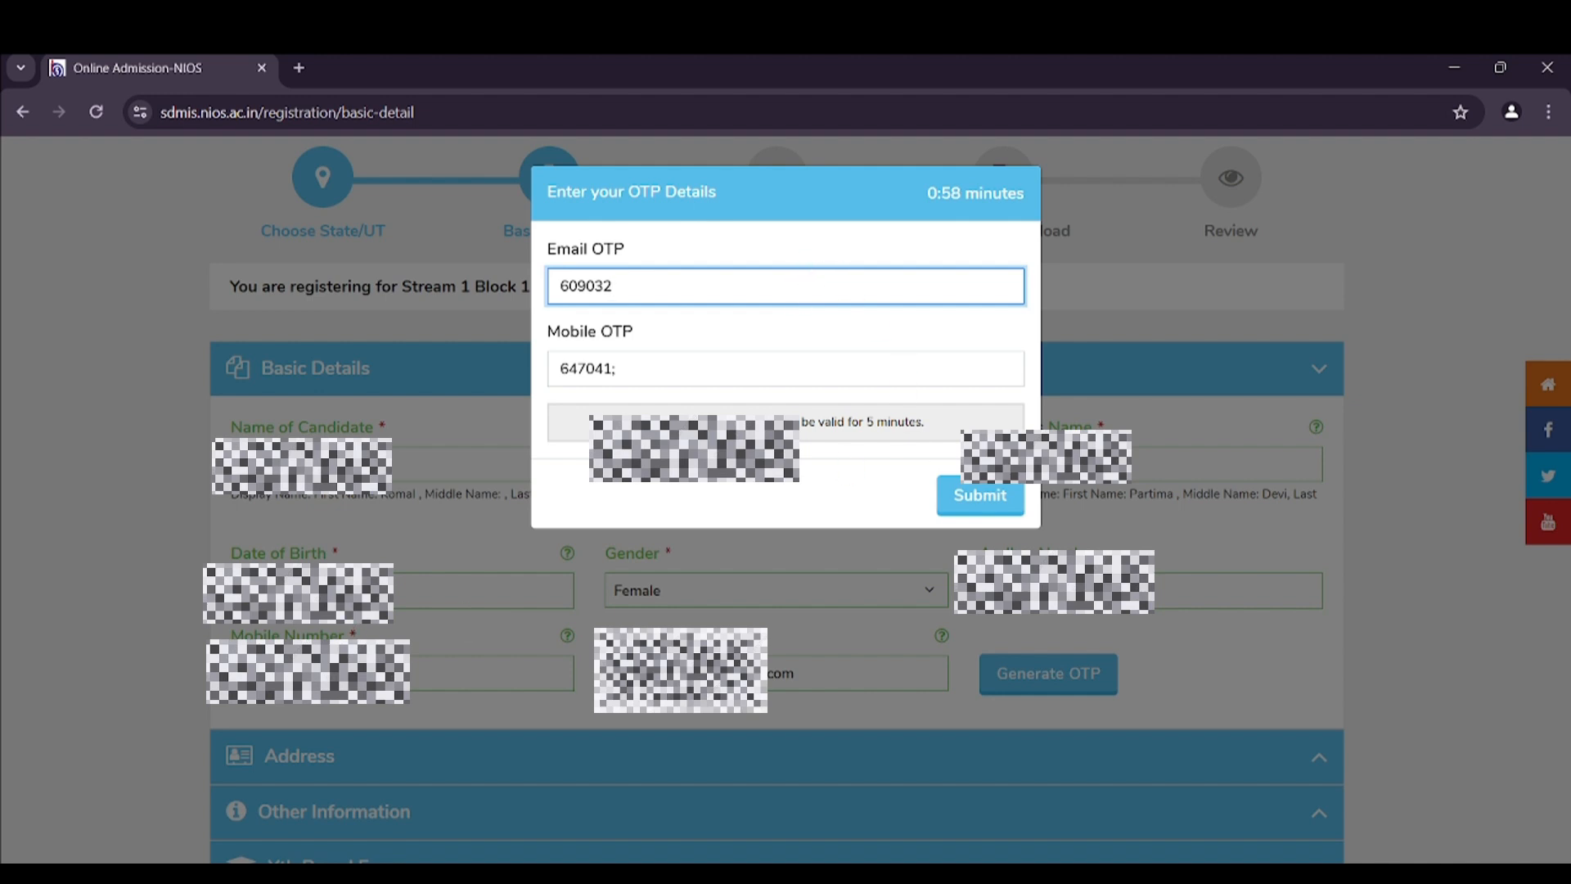
pyautogui.click(672, 485)
pyautogui.click(646, 369)
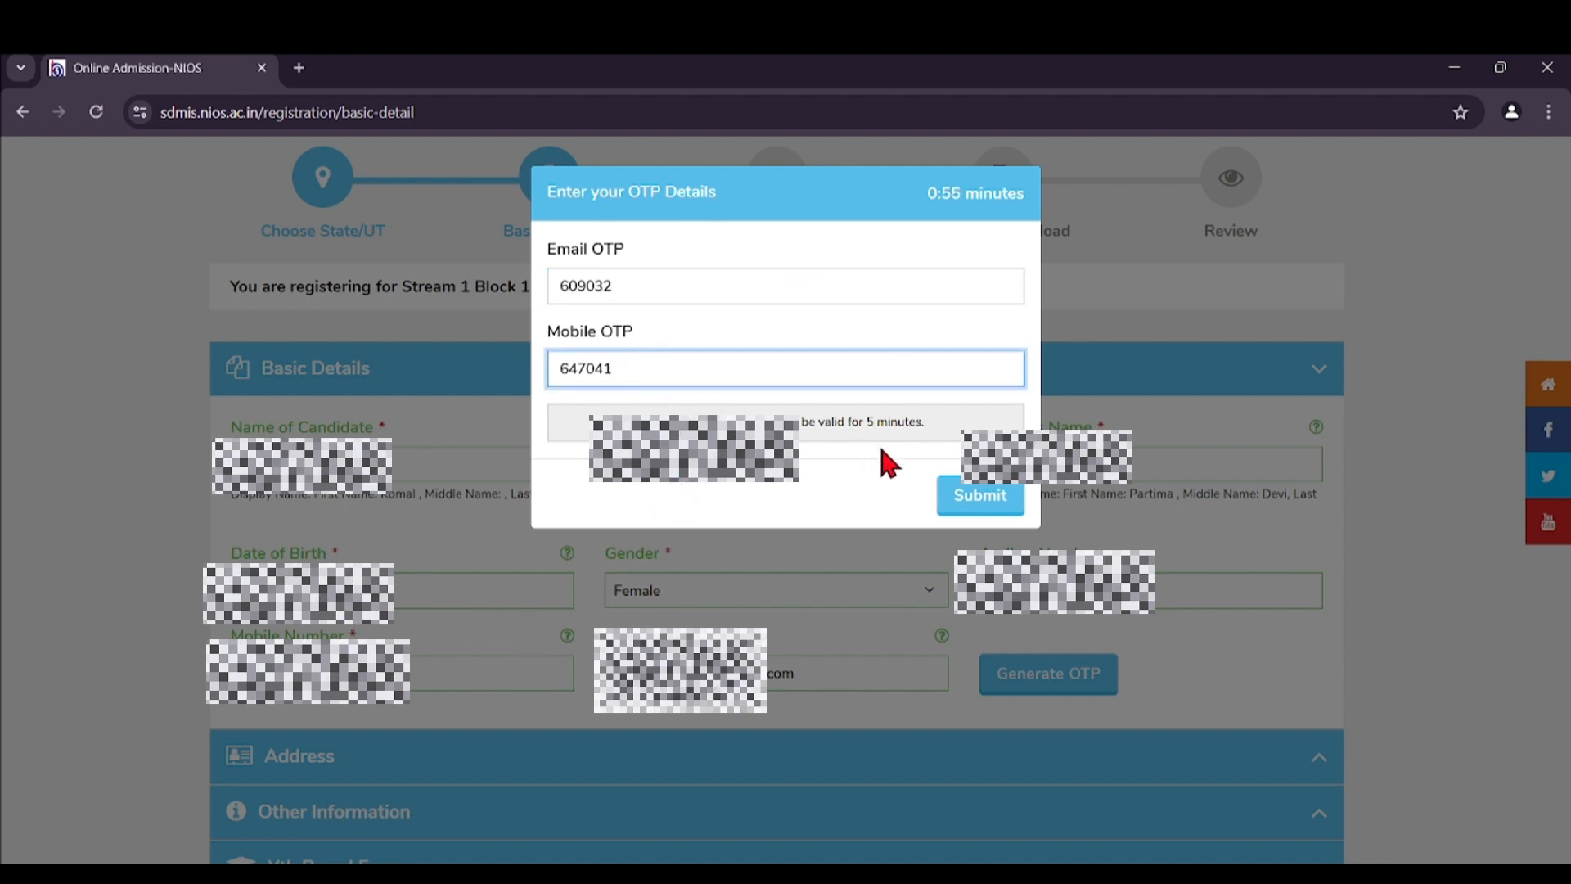
pyautogui.click(972, 503)
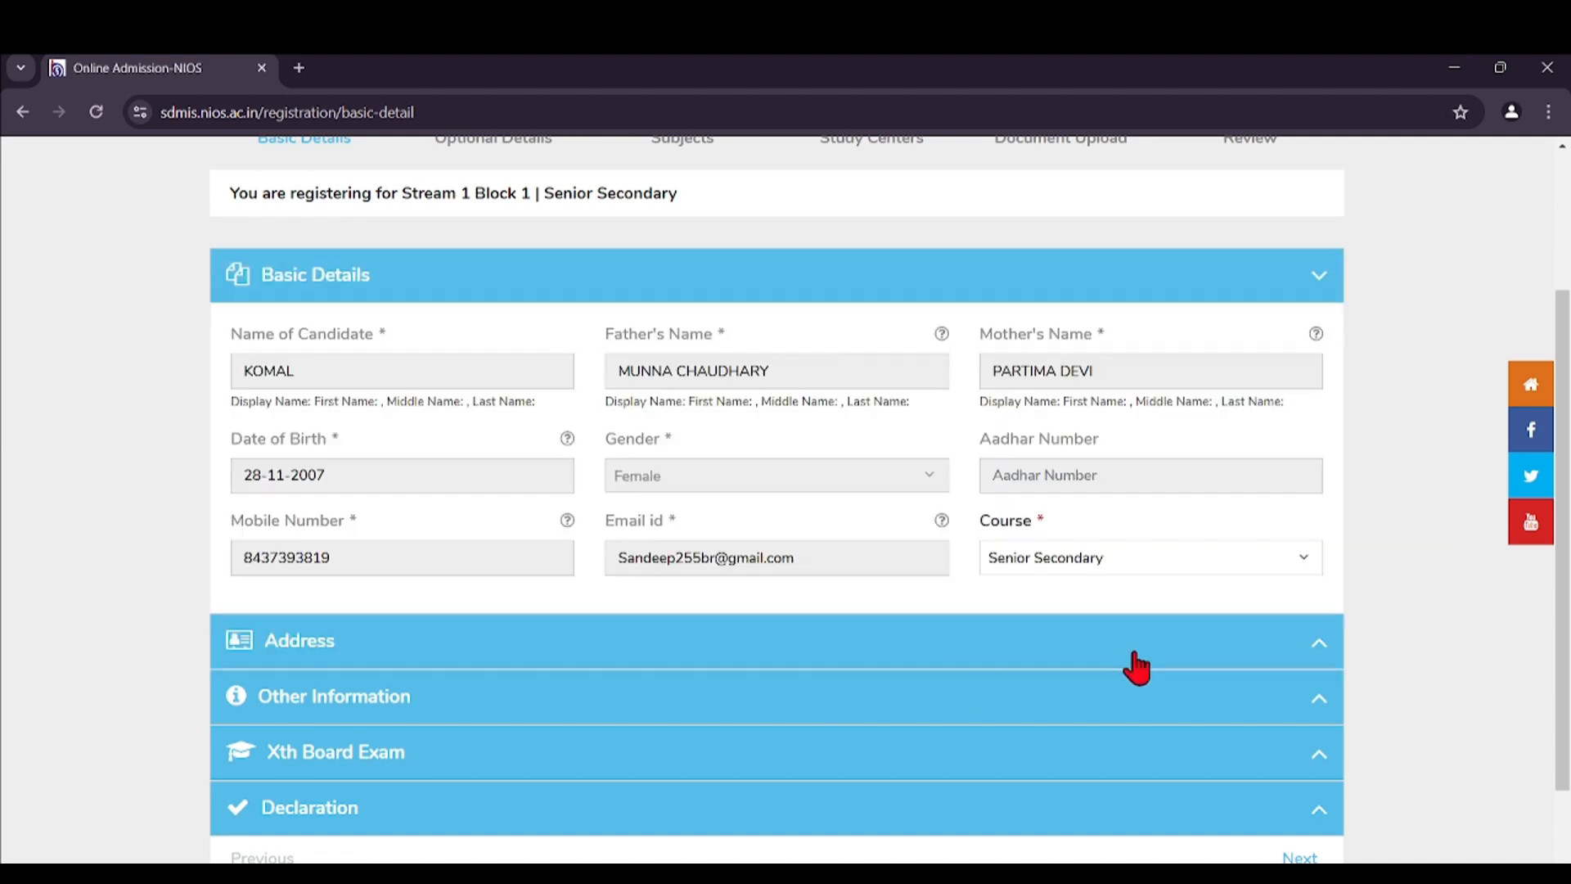
# Fill the permanent address: house number, street, village and pincode.
pyautogui.click(1133, 650)
pyautogui.scroll(-3, 1064, 630)
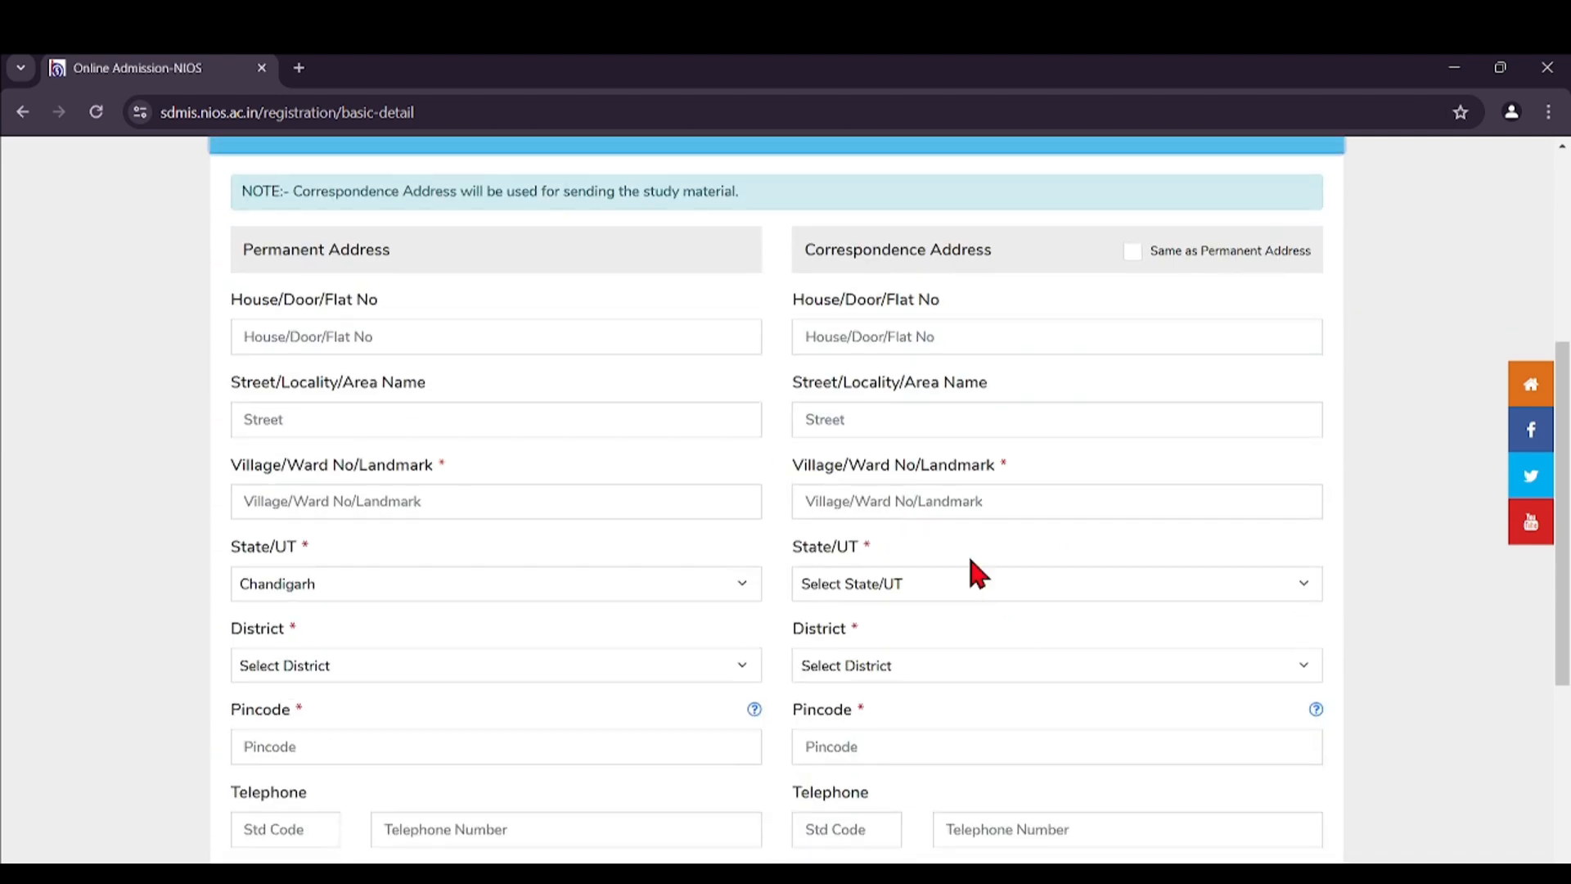
pyautogui.scroll(-1, 971, 483)
pyautogui.scroll(2, 369, 473)
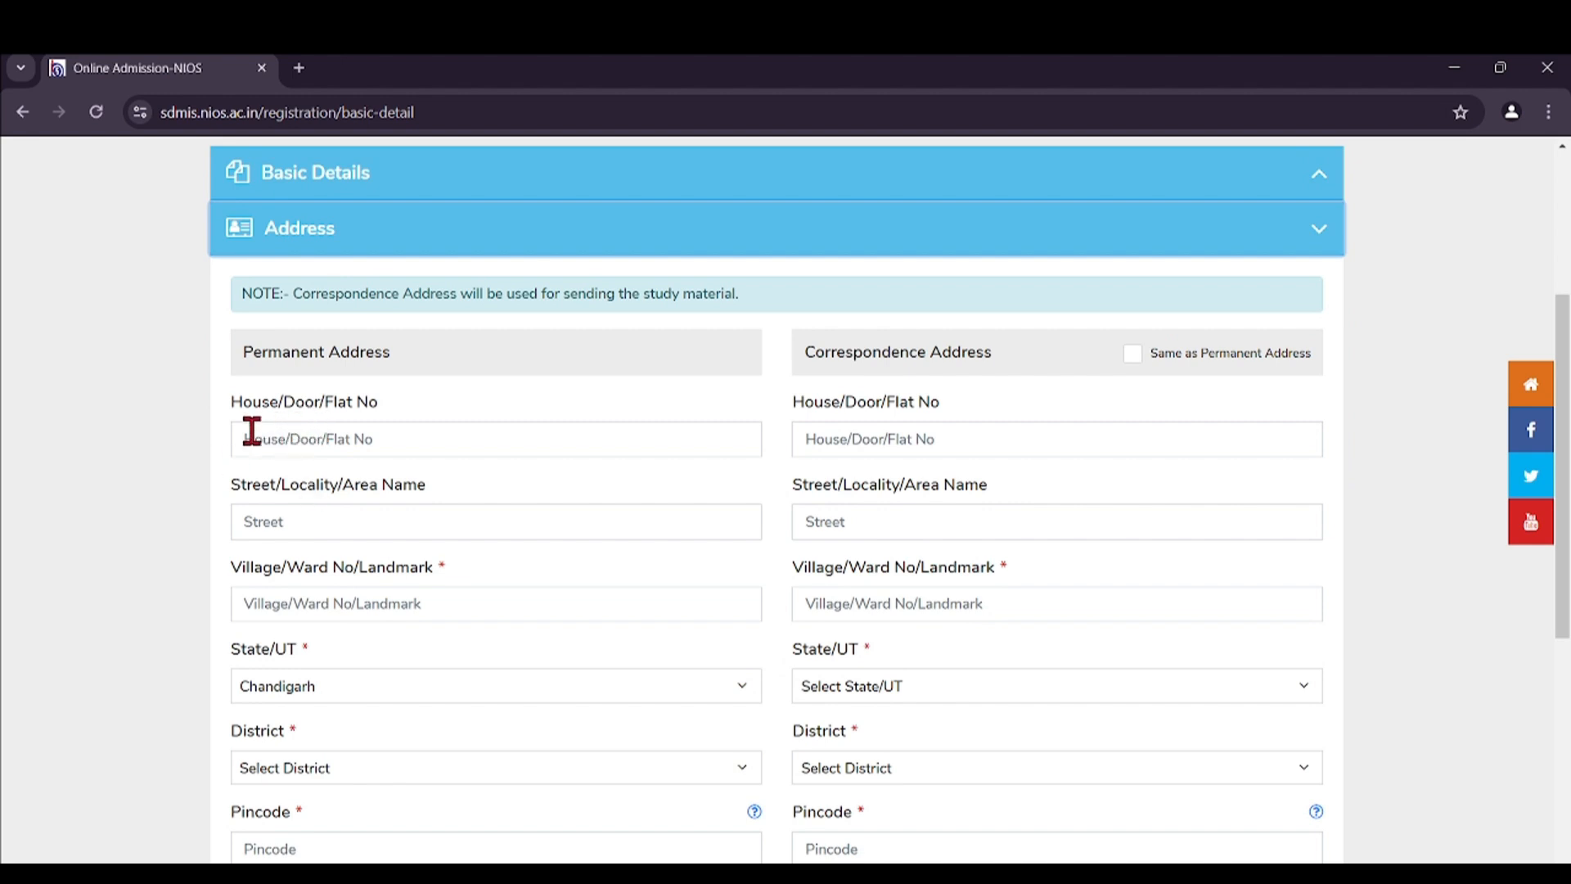
pyautogui.click(419, 435)
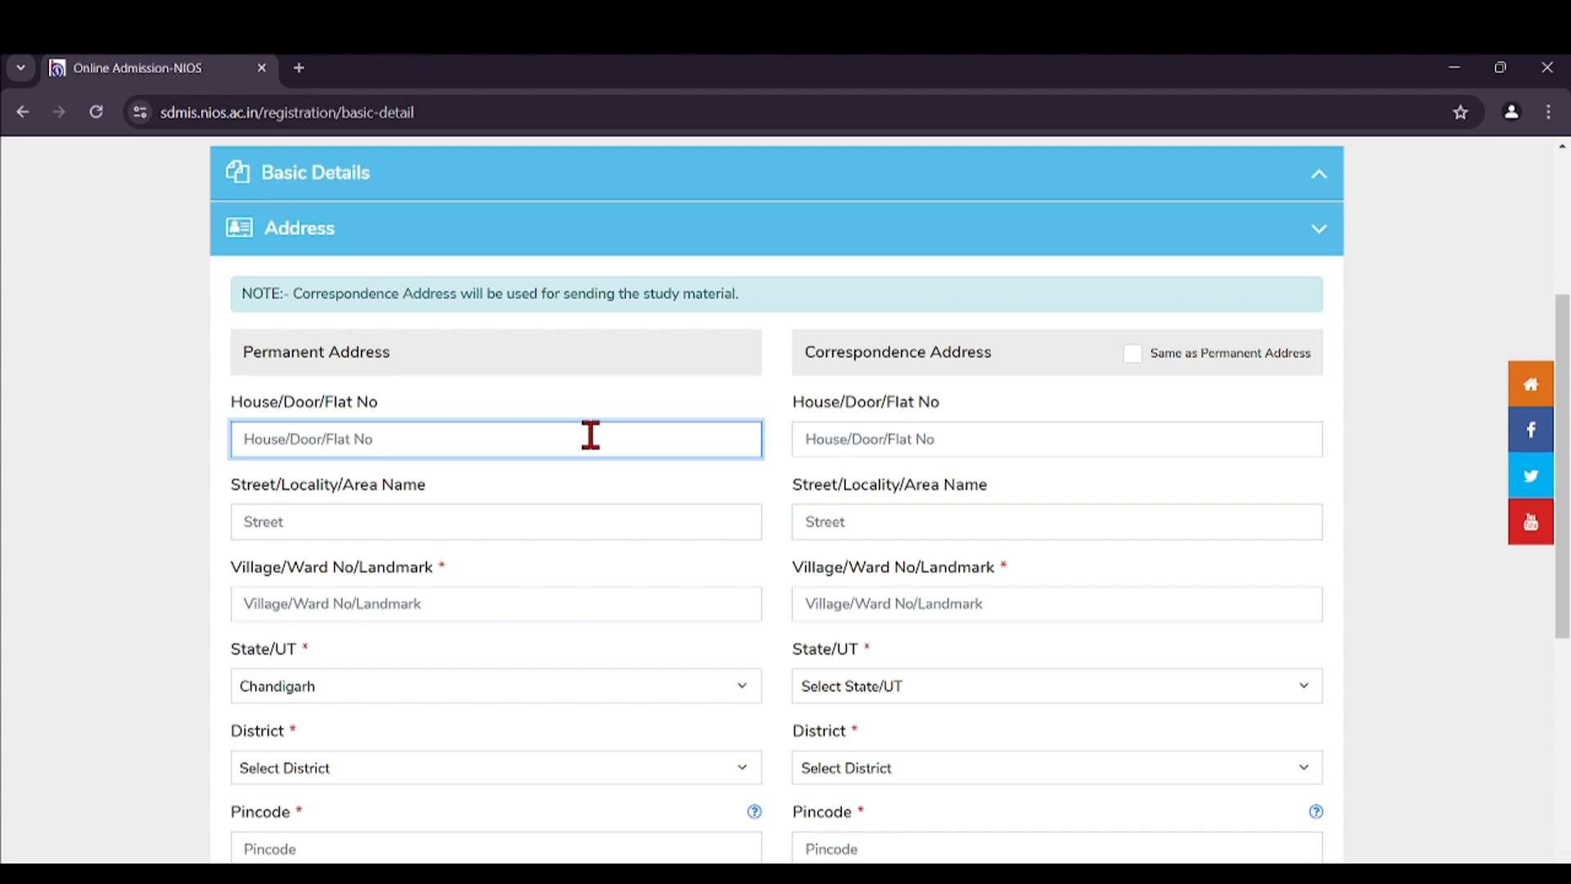
pyautogui.press('Tab')
pyautogui.click(379, 600)
pyautogui.click(432, 643)
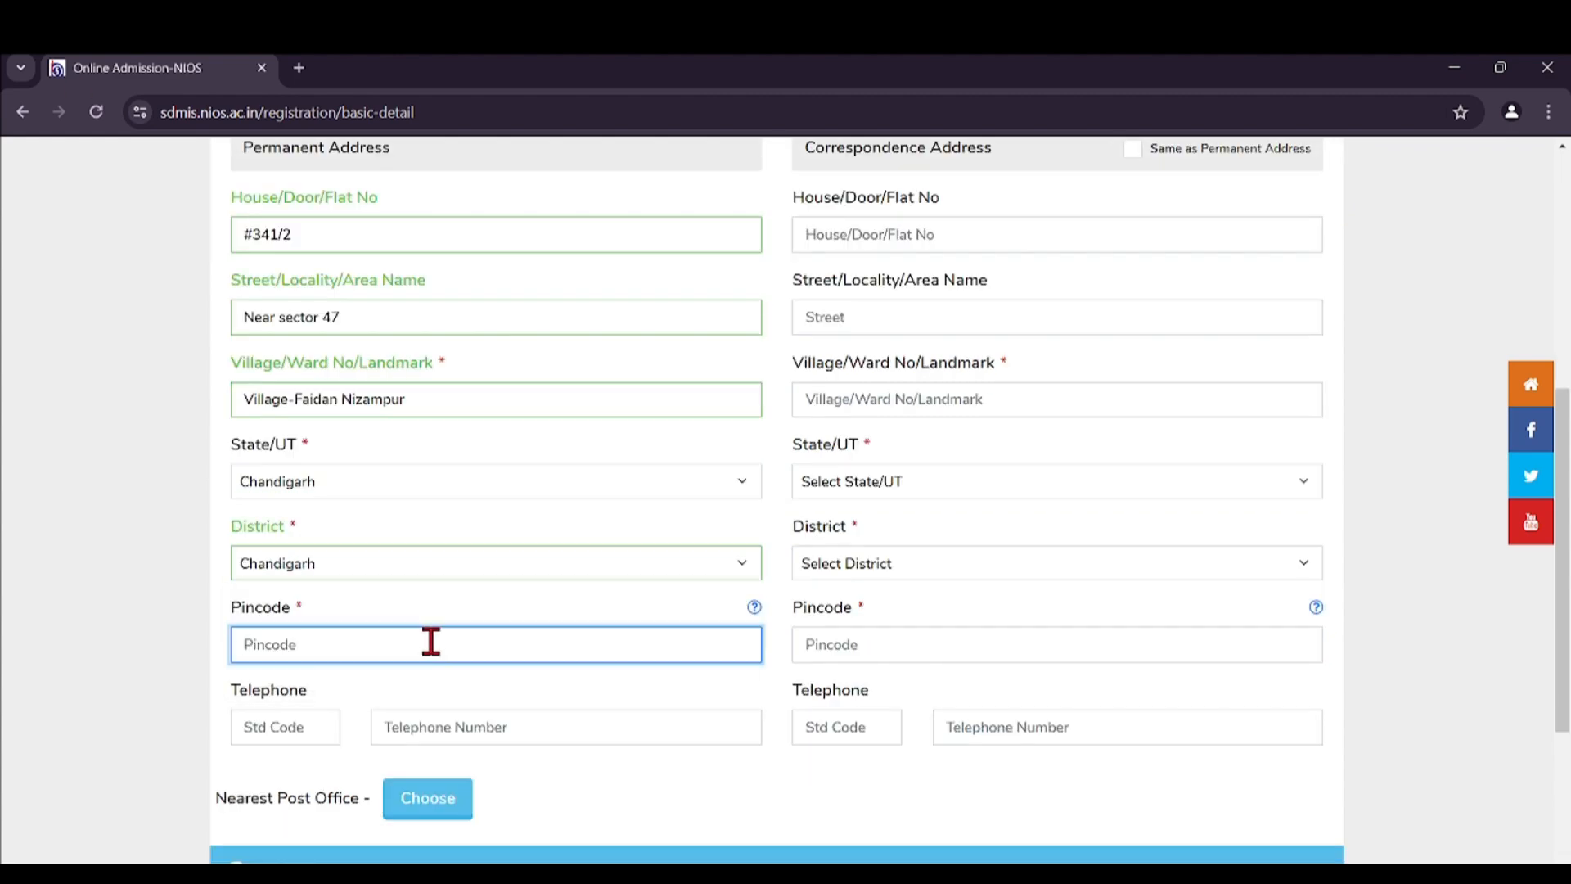
pyautogui.write('160047')
# Mark correspondence address same as permanent and expand Other Information.
pyautogui.click(1133, 148)
pyautogui.scroll(-4, 504, 610)
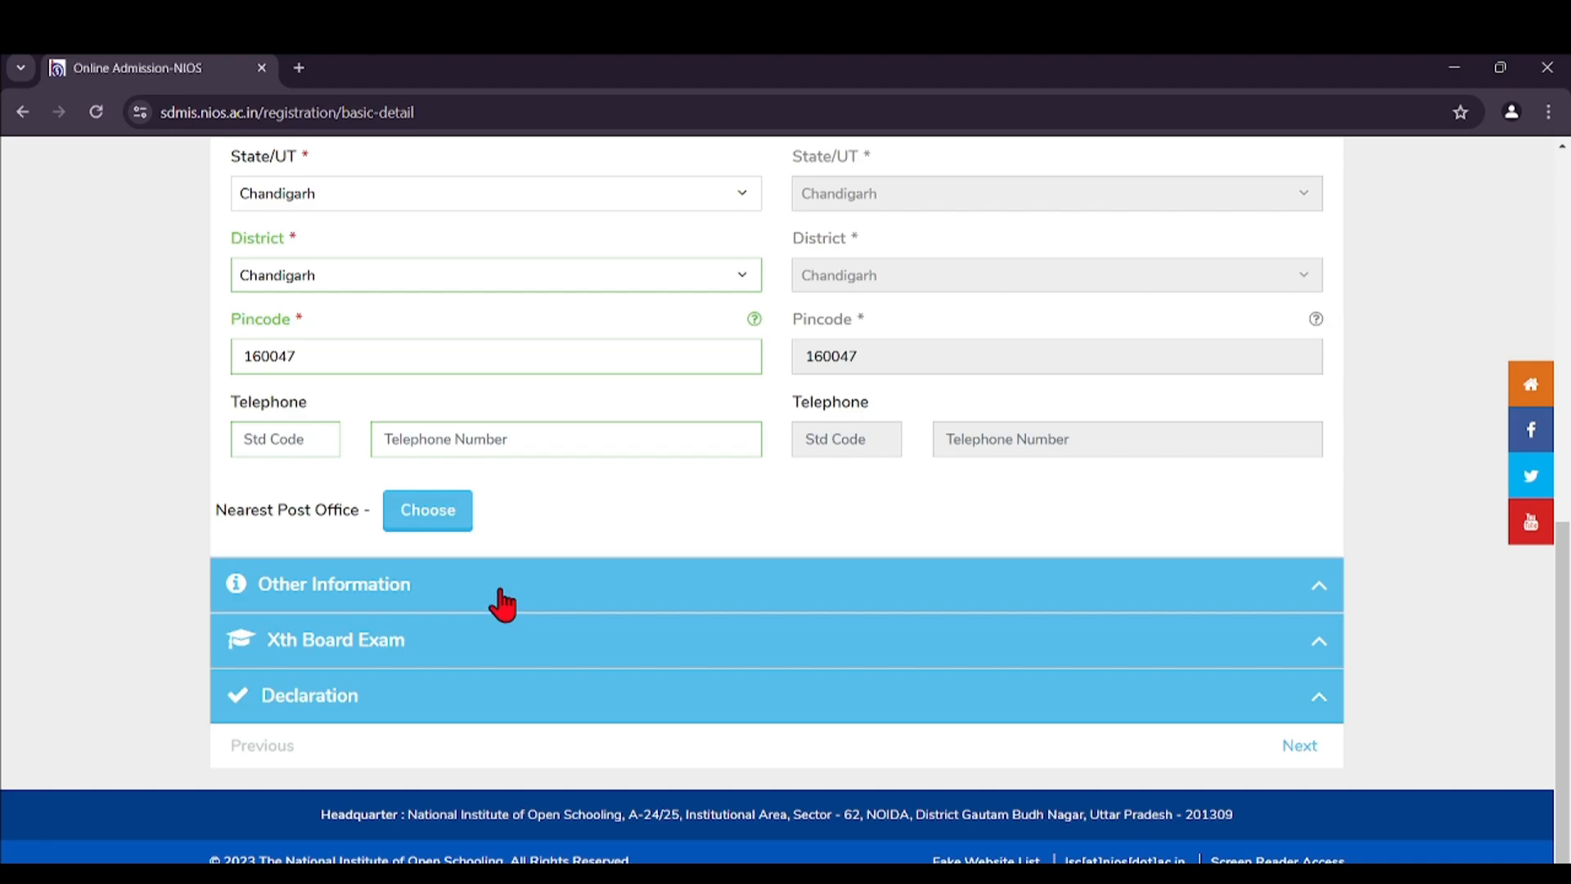
pyautogui.click(502, 604)
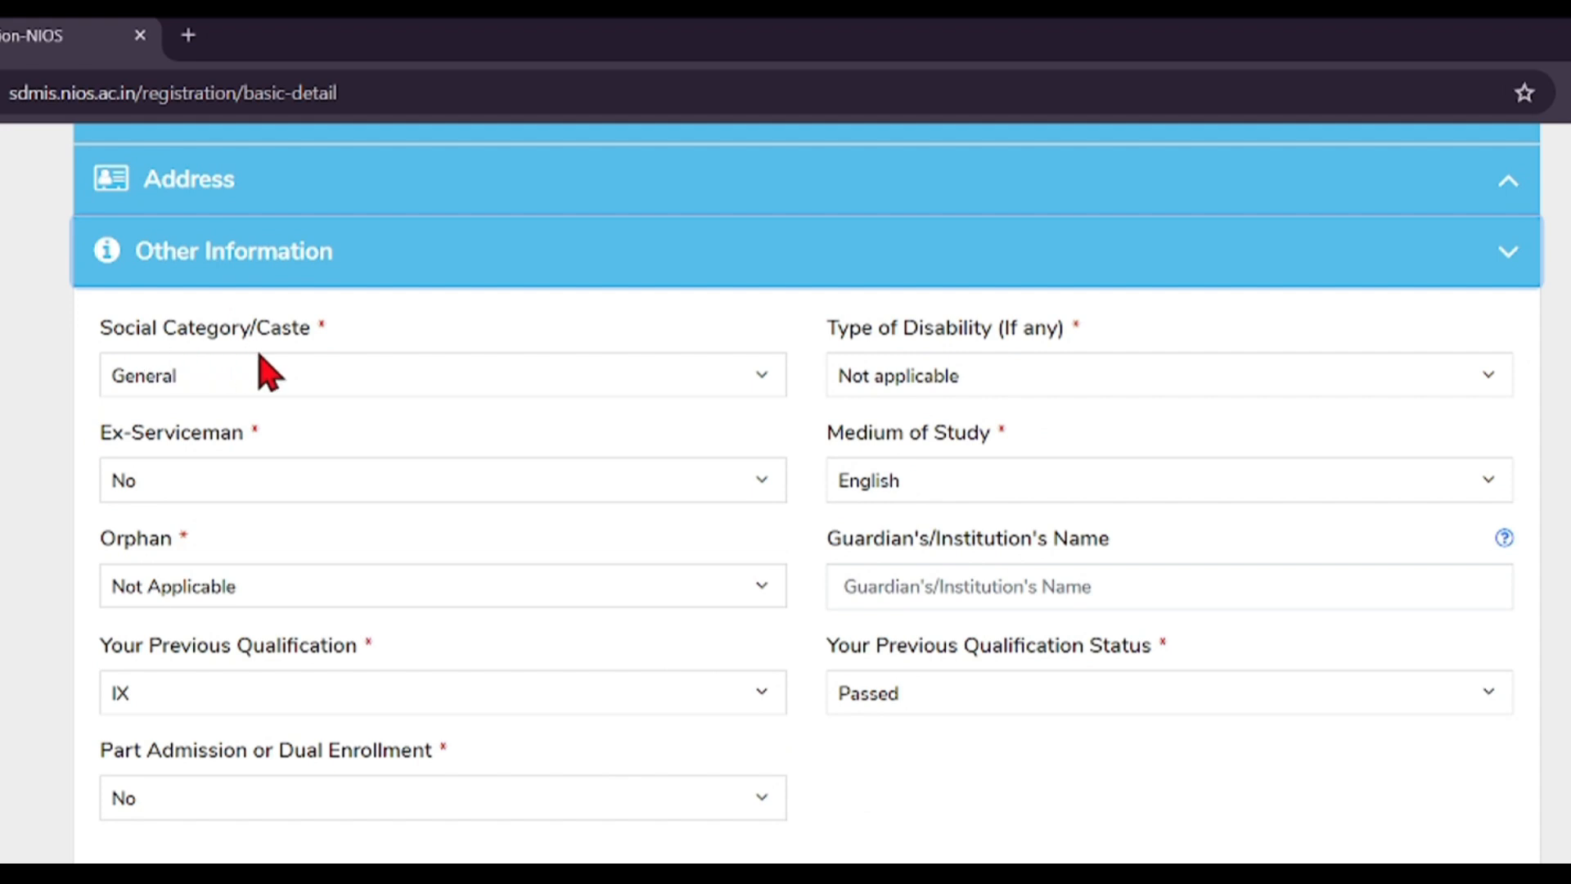
# Keep social category General and disability type Not applicable.
pyautogui.click(375, 392)
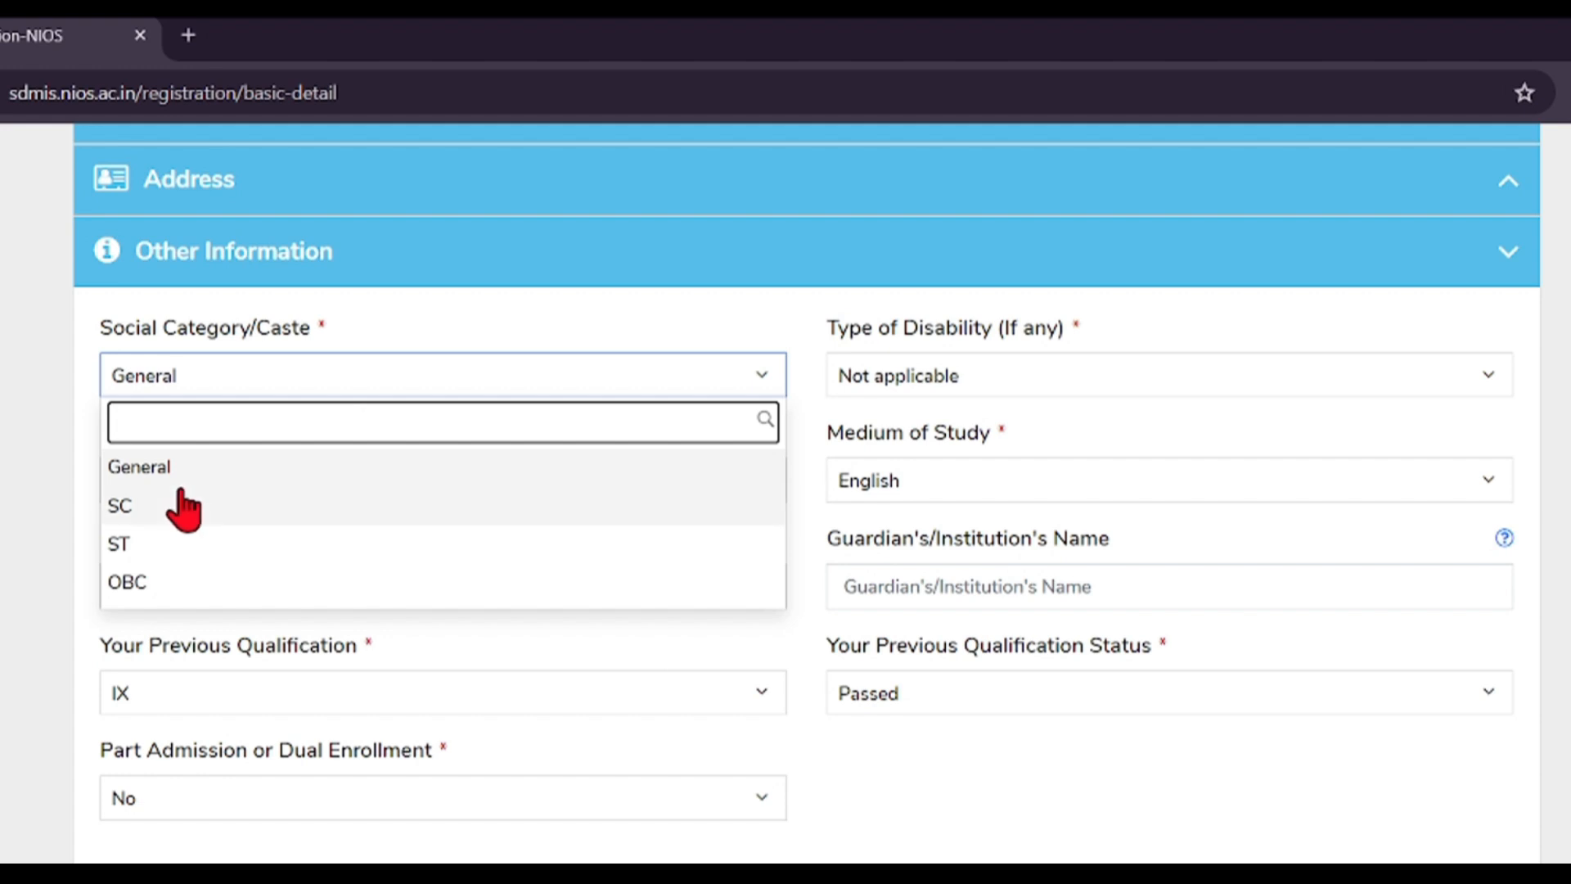
pyautogui.click(182, 470)
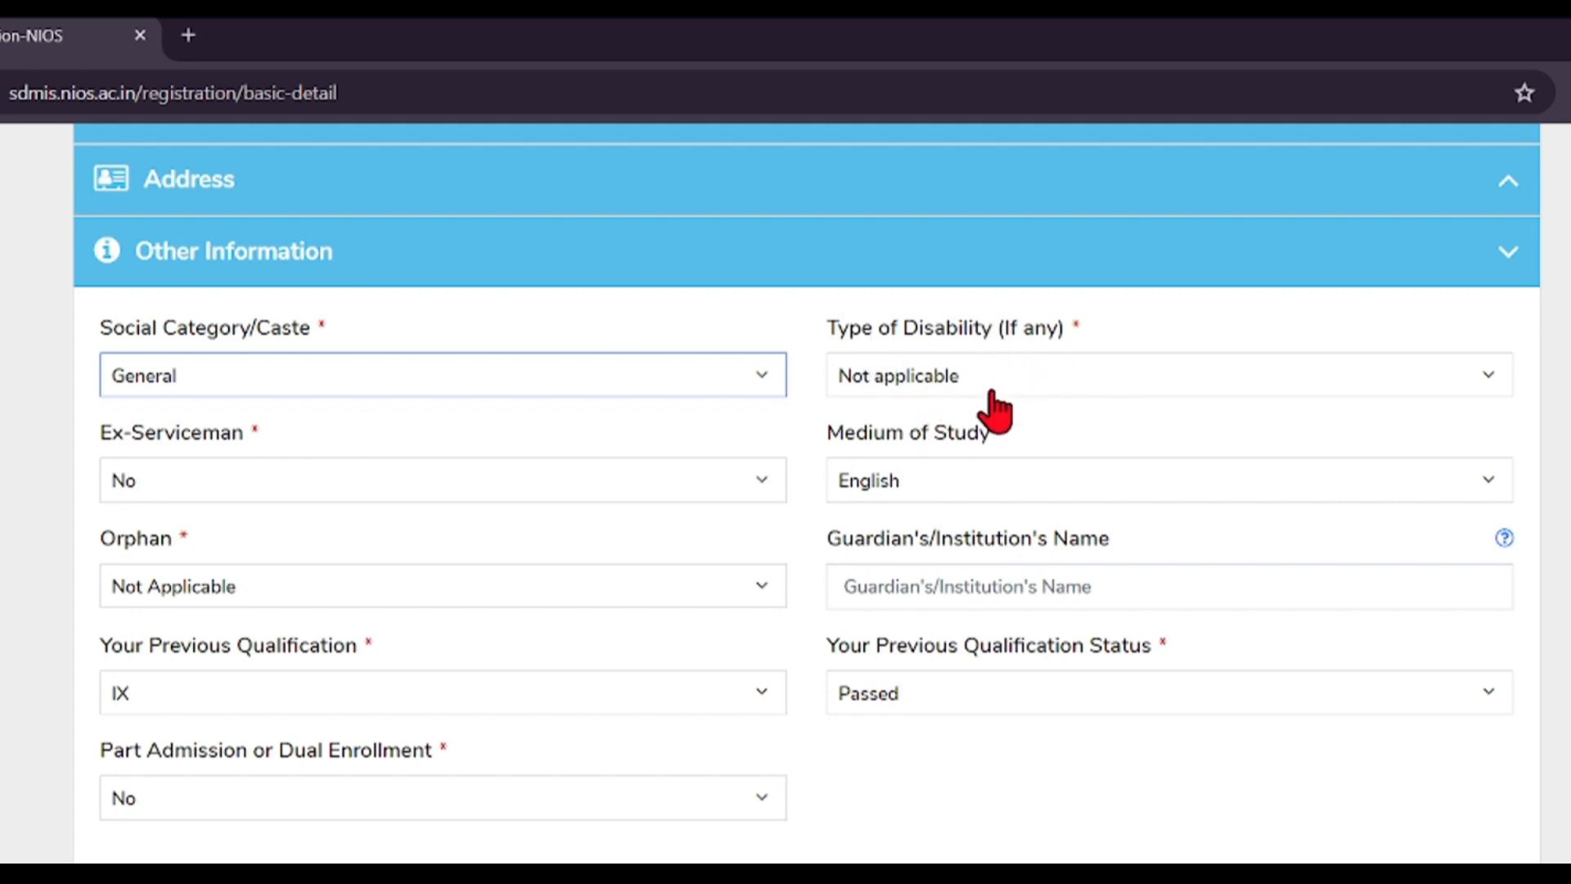
pyautogui.click(892, 381)
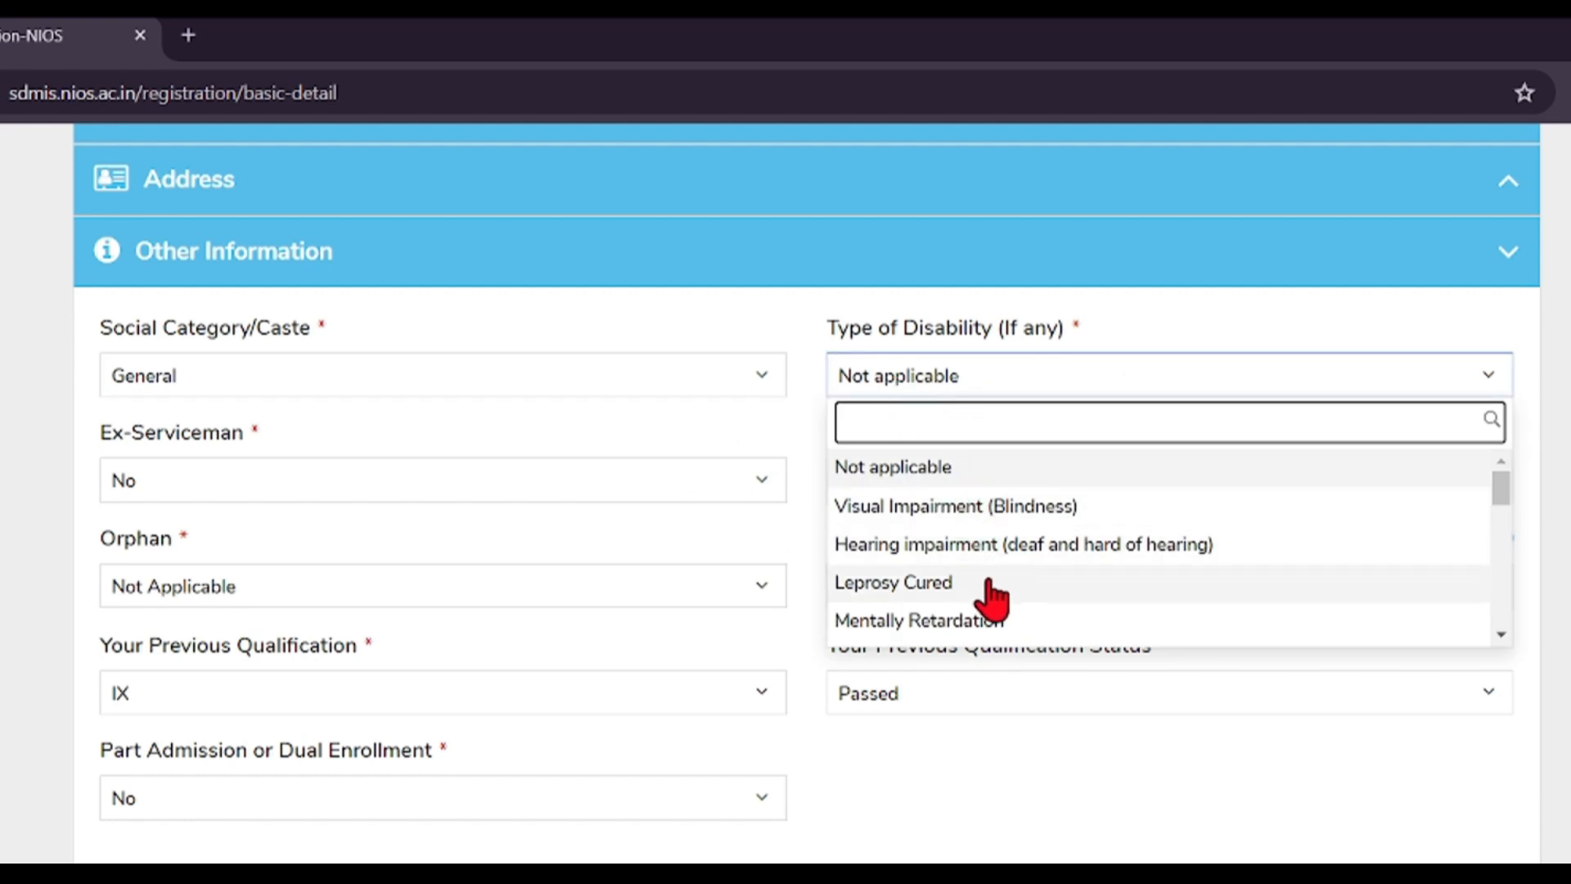
pyautogui.scroll(-10, 991, 593)
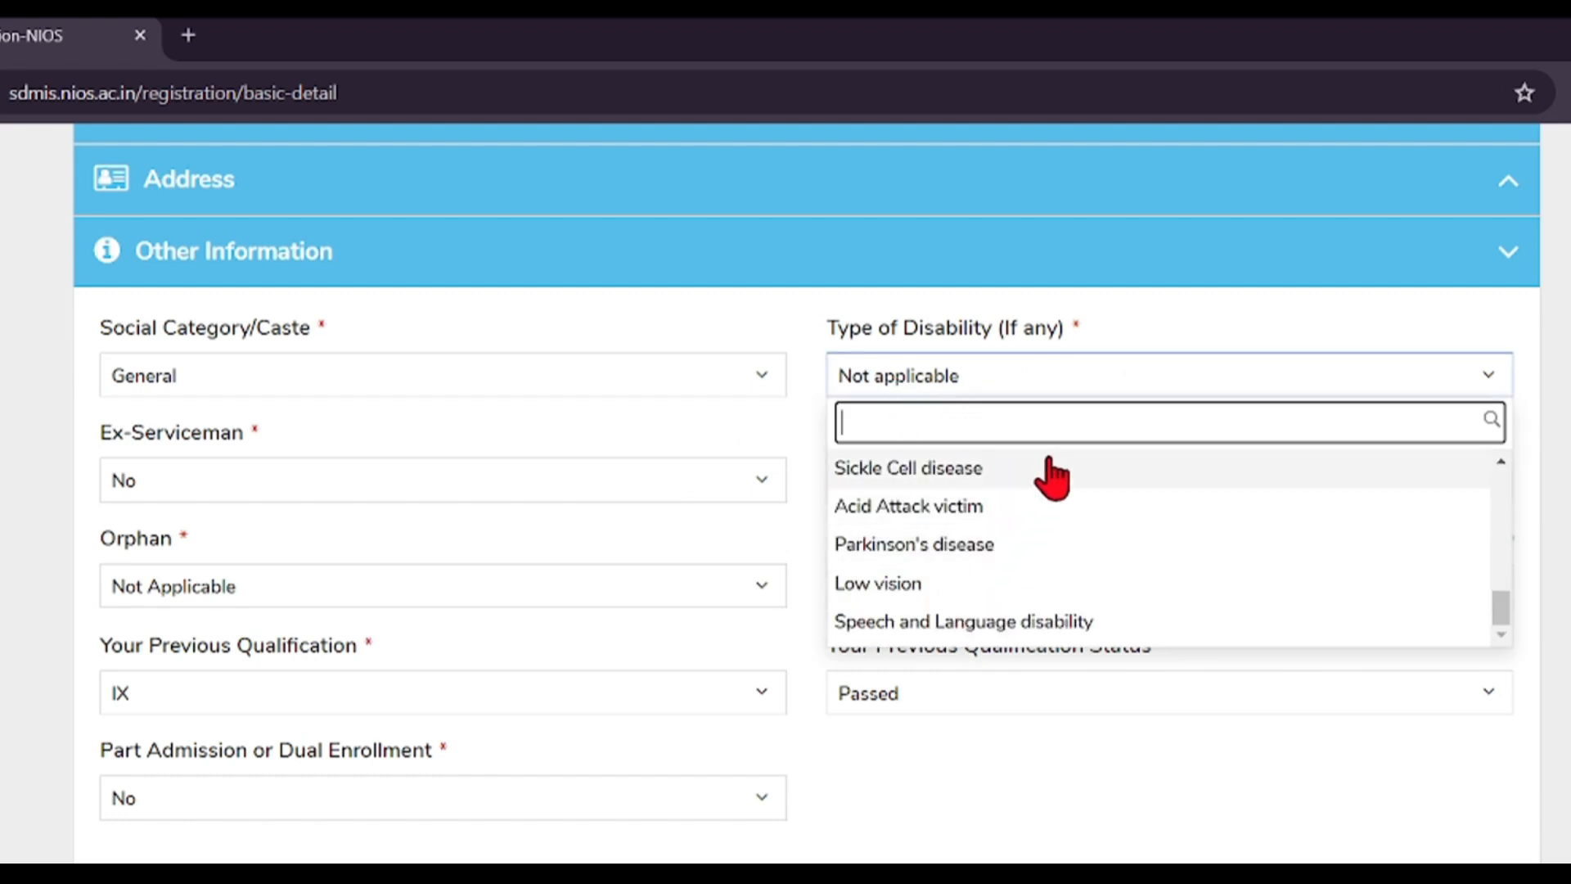
pyautogui.scroll(10, 1004, 543)
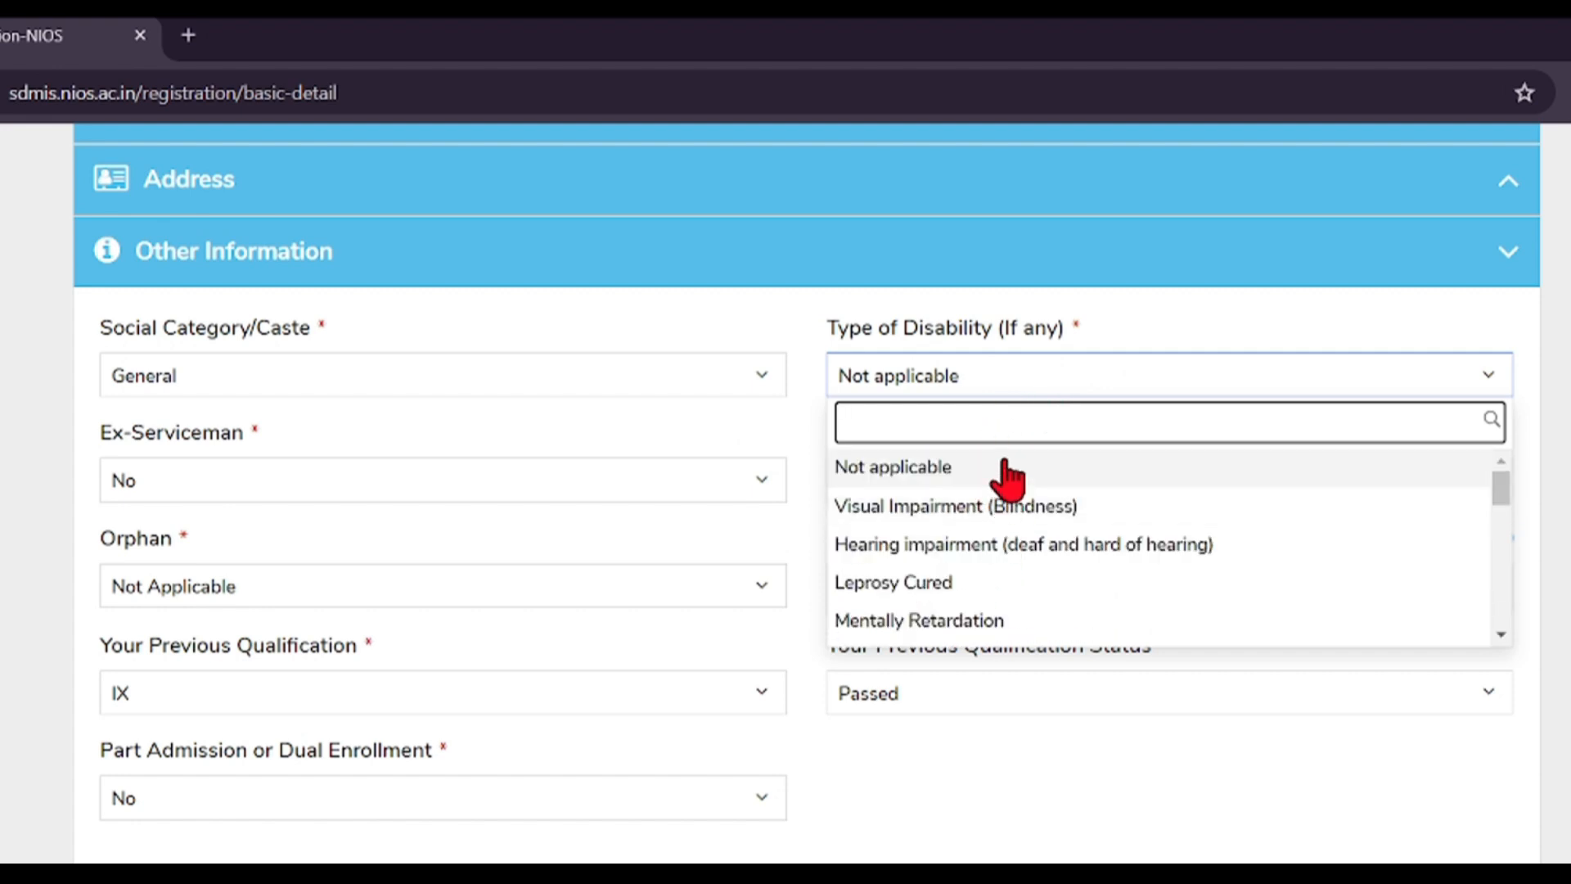
pyautogui.click(1008, 466)
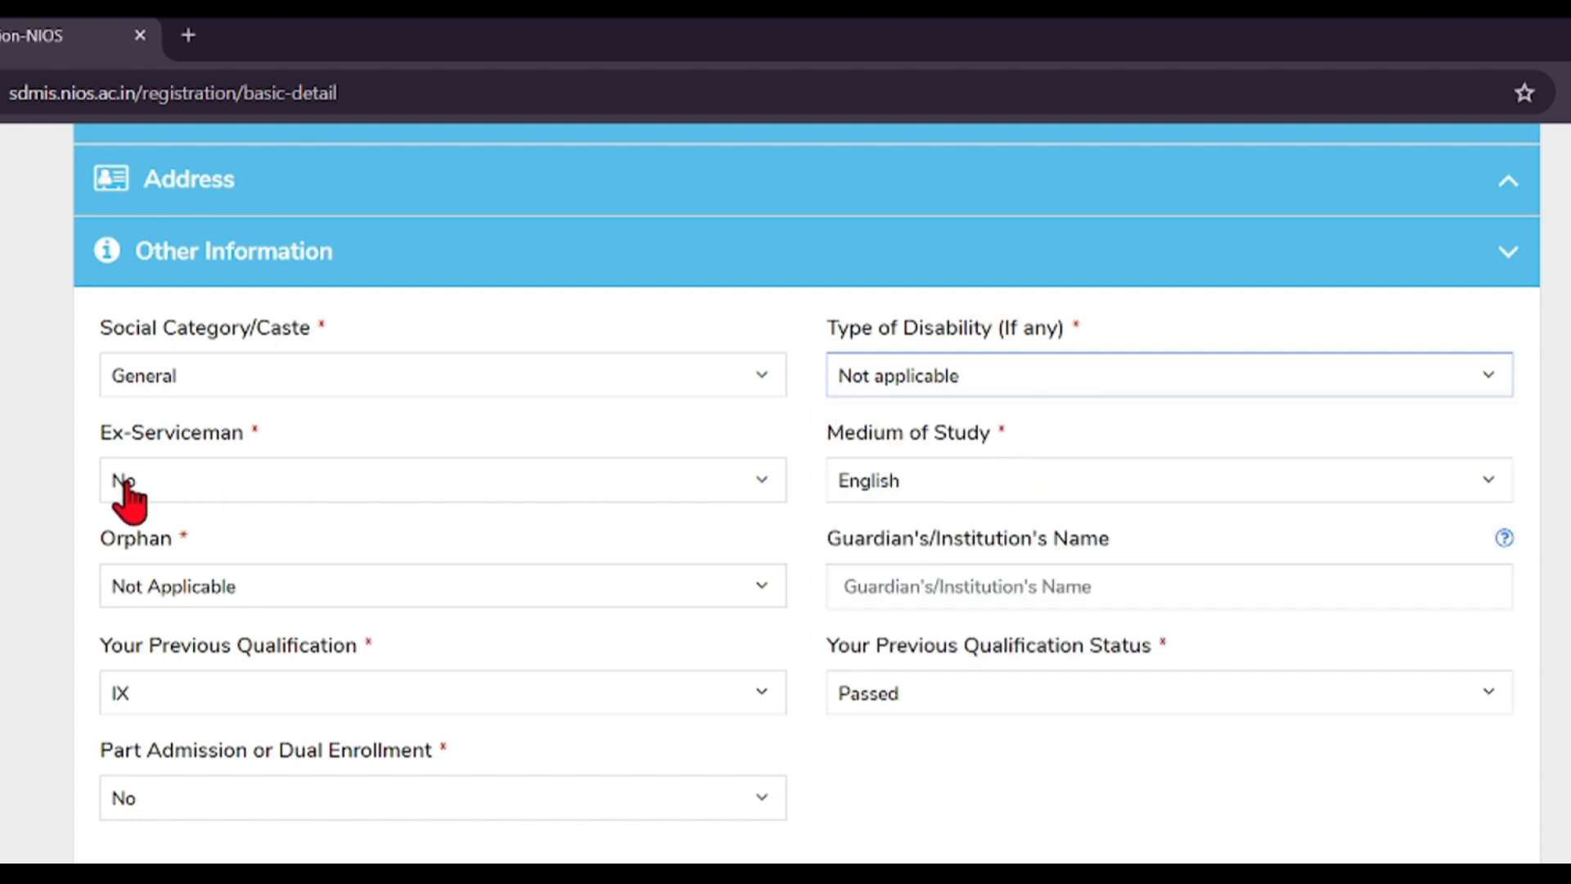
# Keep Ex-Serviceman as No and English as medium of study, then open orphan status choices.
pyautogui.click(295, 491)
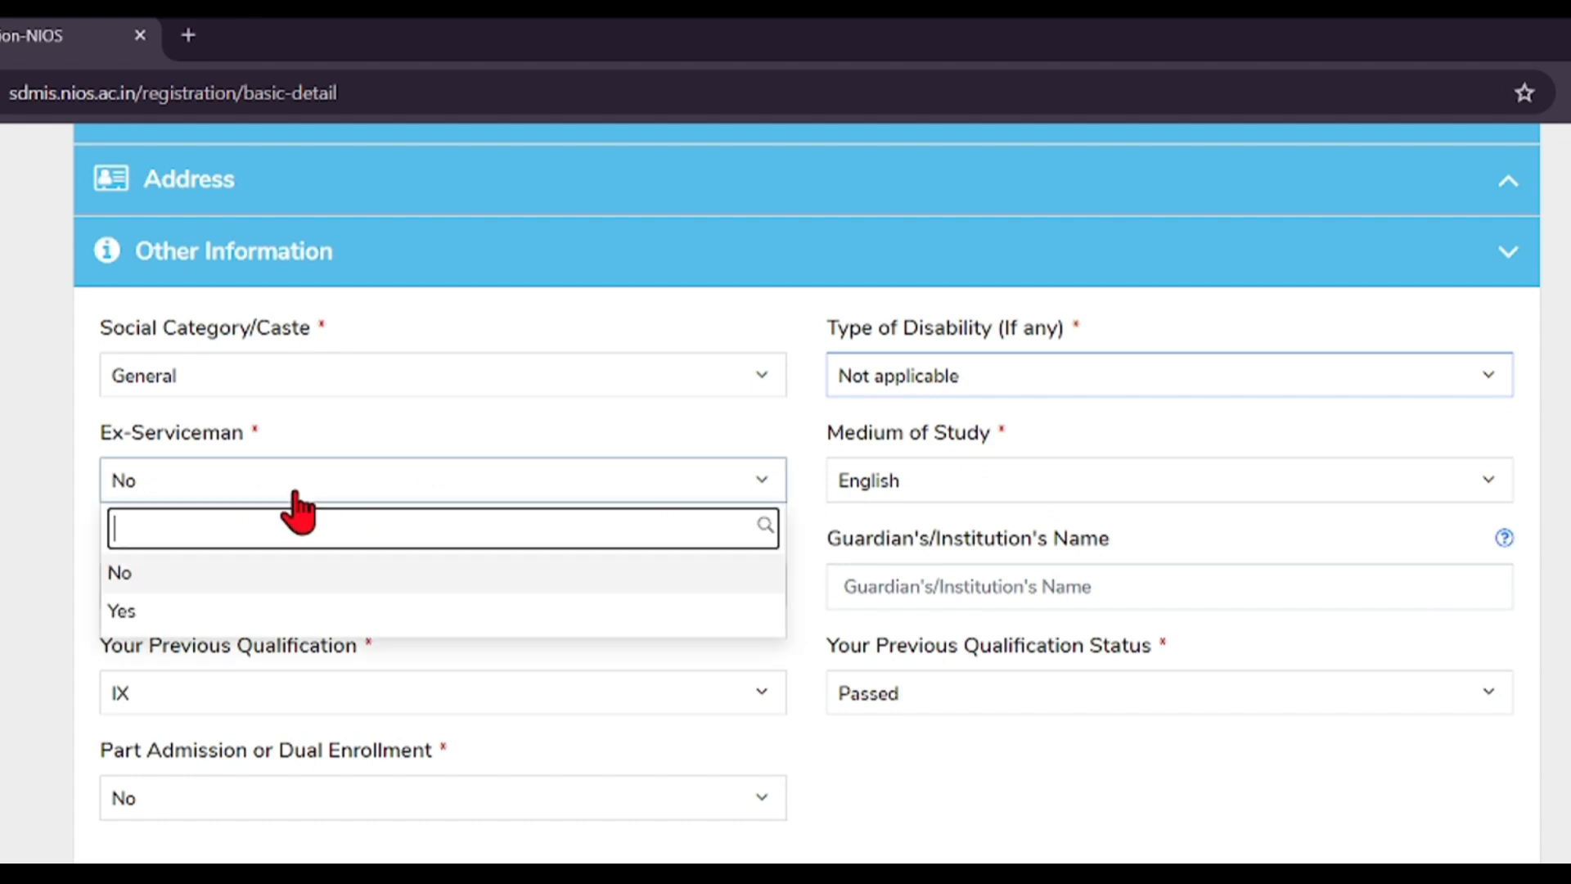
pyautogui.click(163, 576)
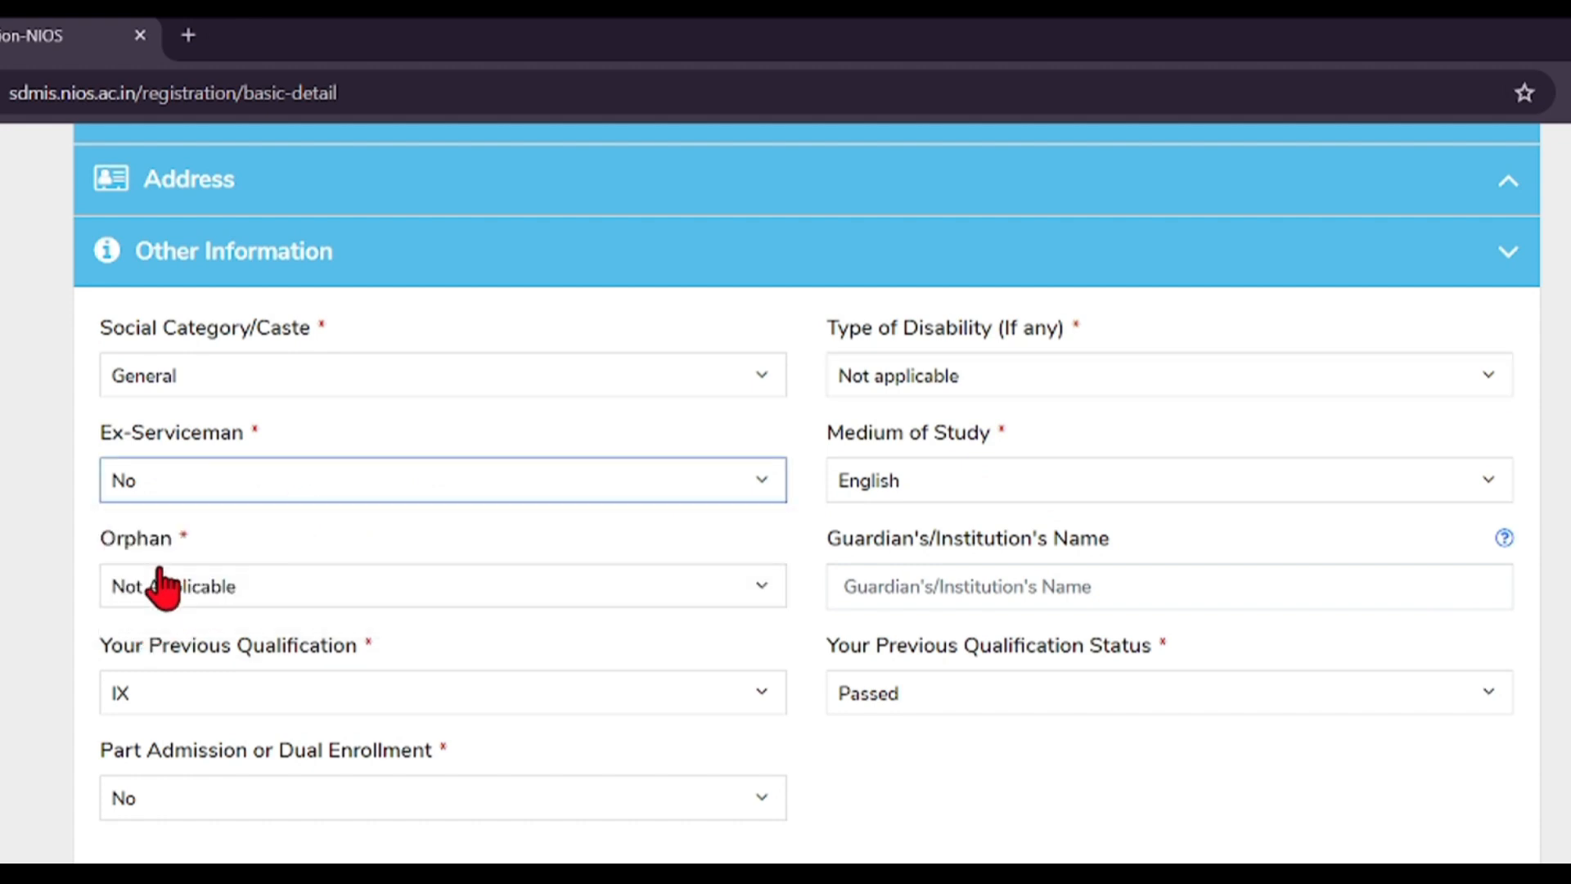
pyautogui.click(882, 493)
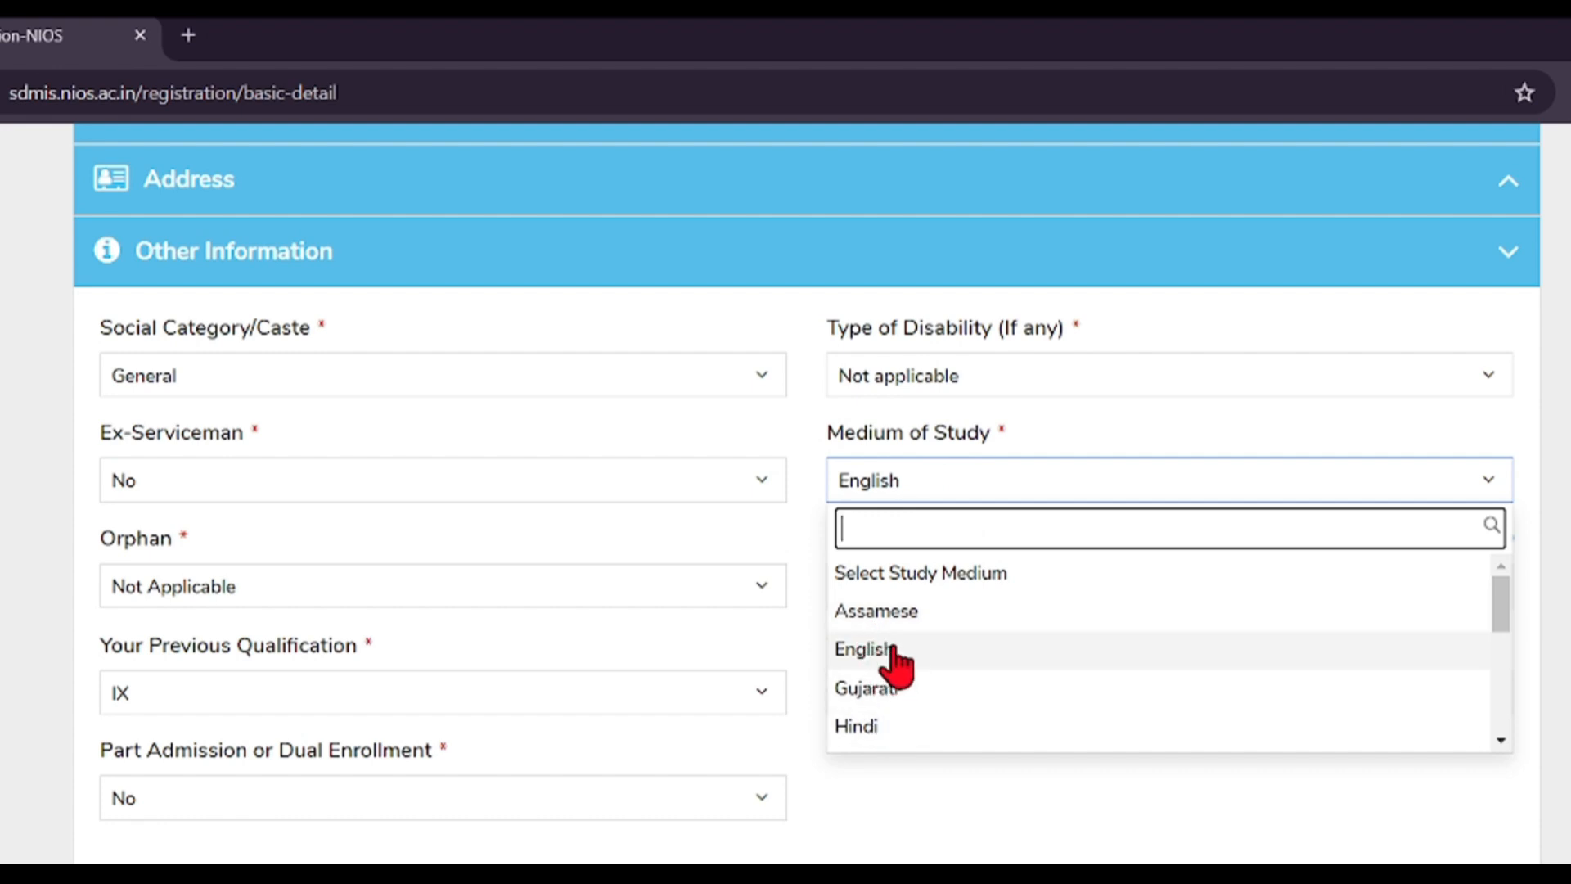
pyautogui.click(900, 665)
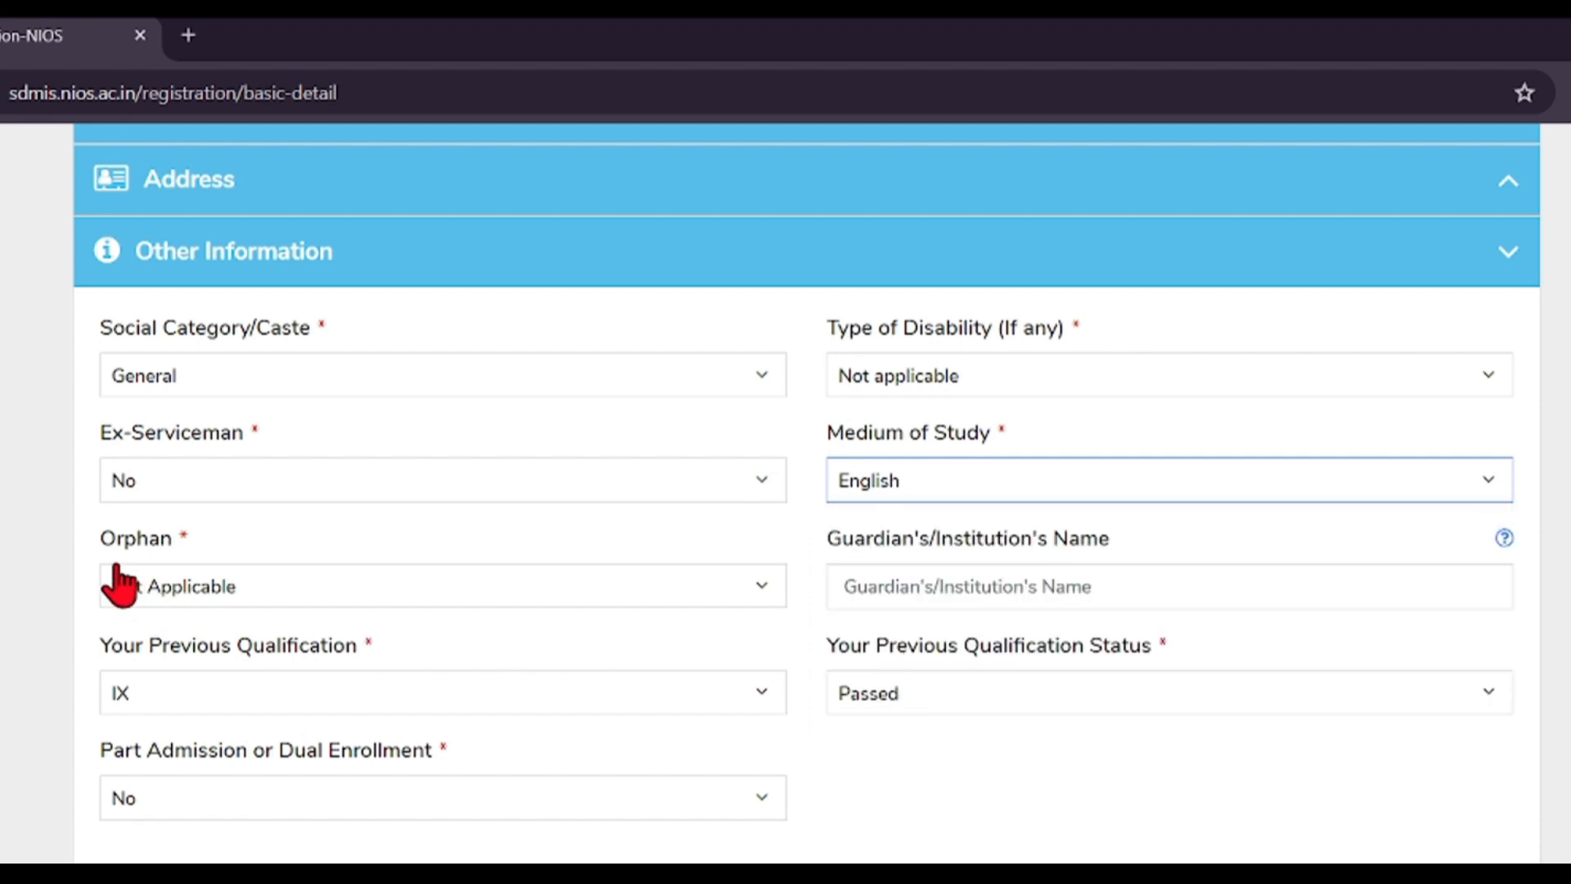
pyautogui.click(205, 618)
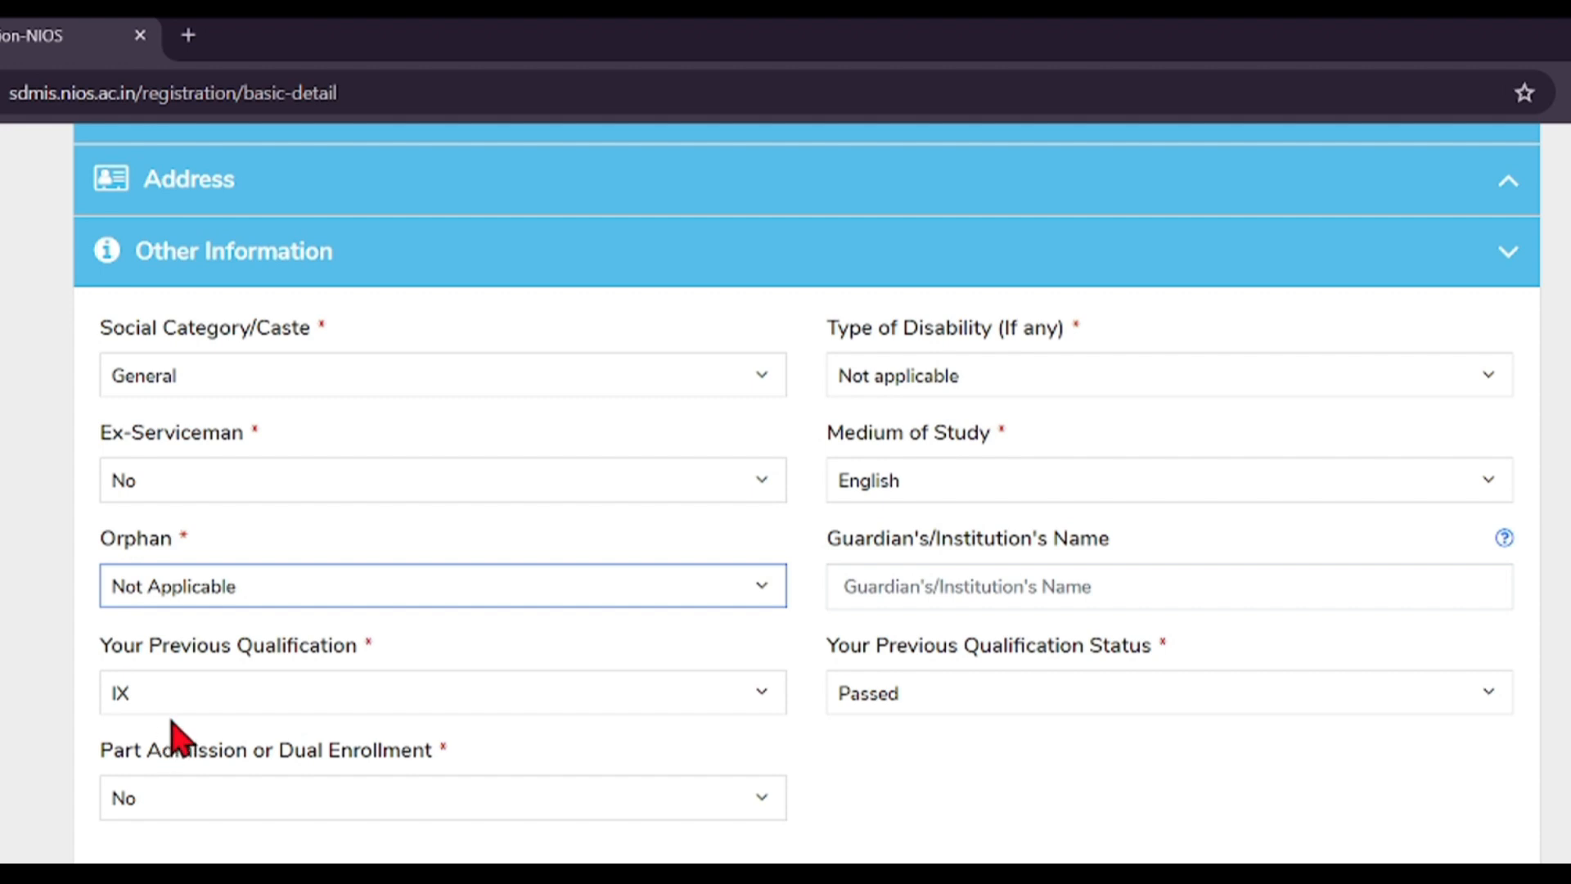
# Change previous qualification to X, dismiss the notice, keep status Passed and Part Admission No.
pyautogui.click(261, 695)
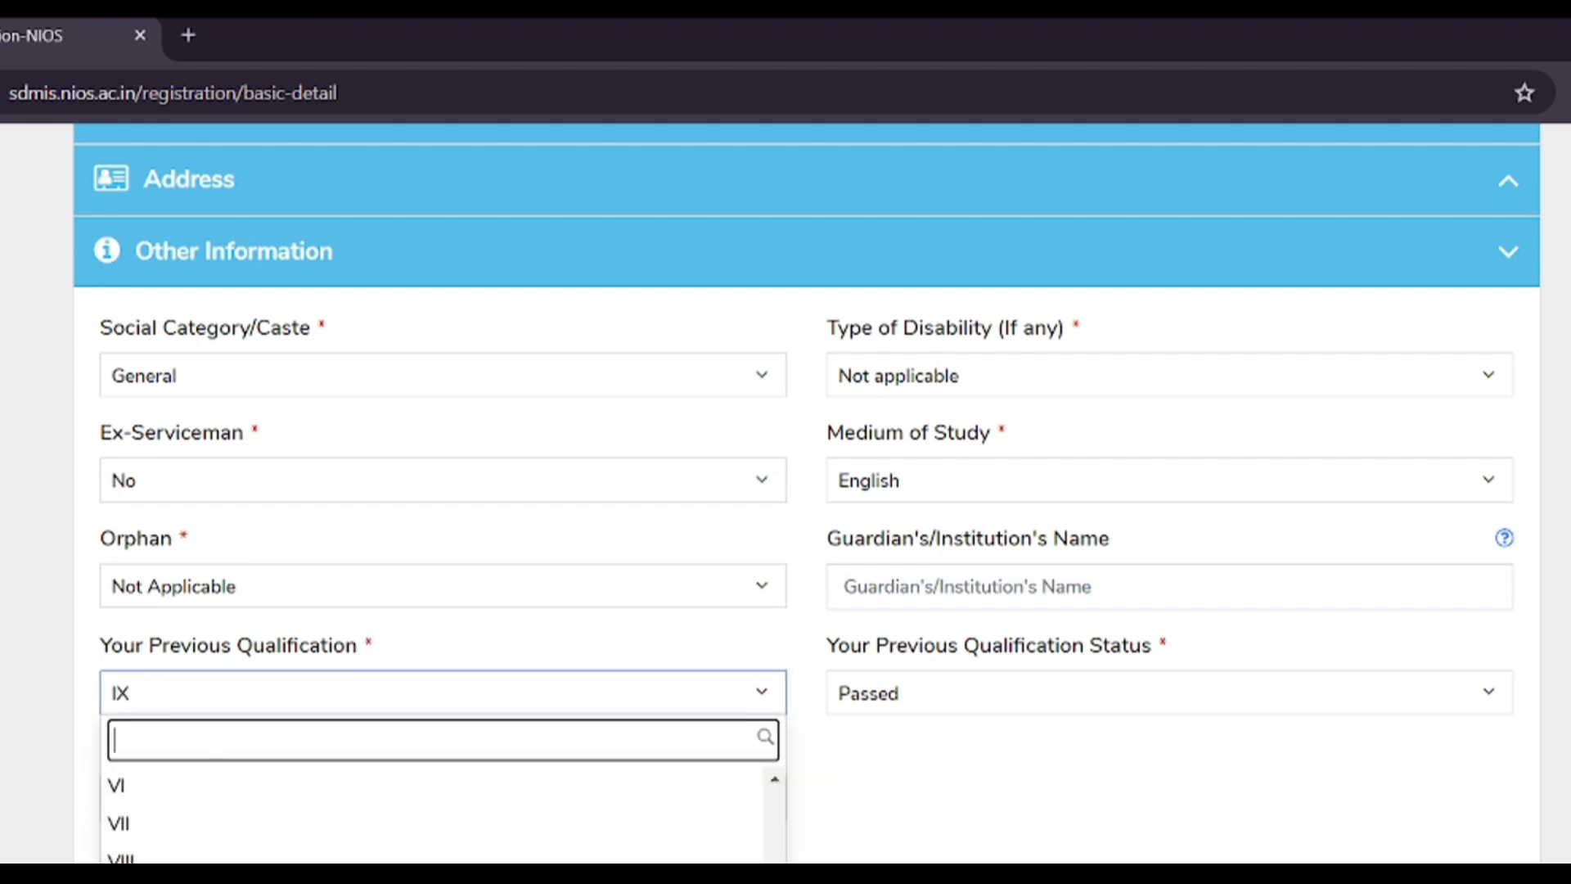
pyautogui.click(205, 876)
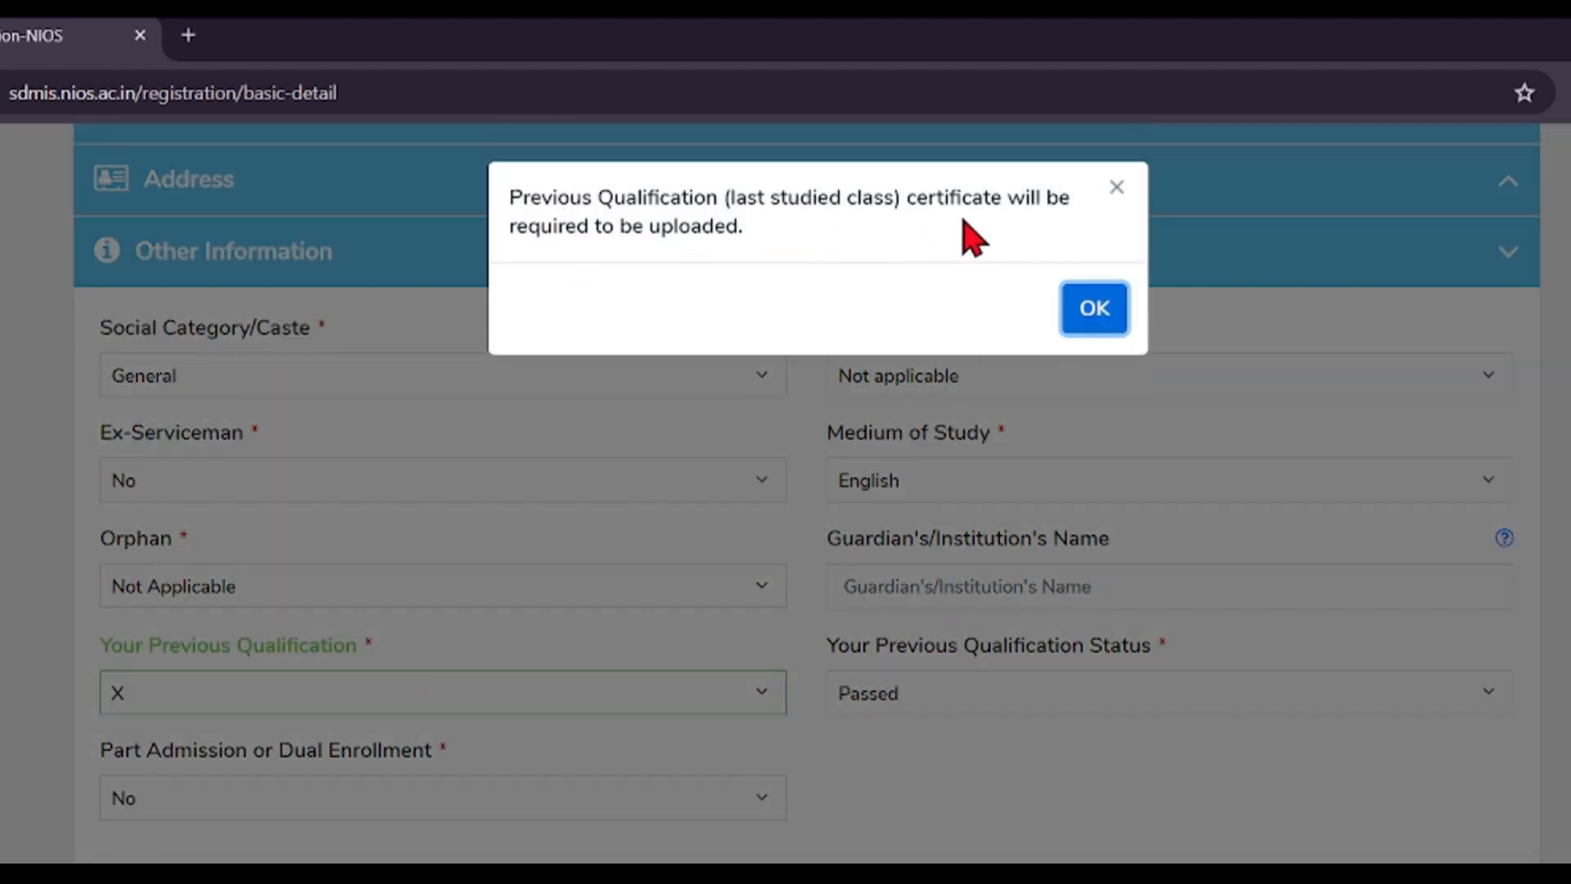
pyautogui.click(1106, 311)
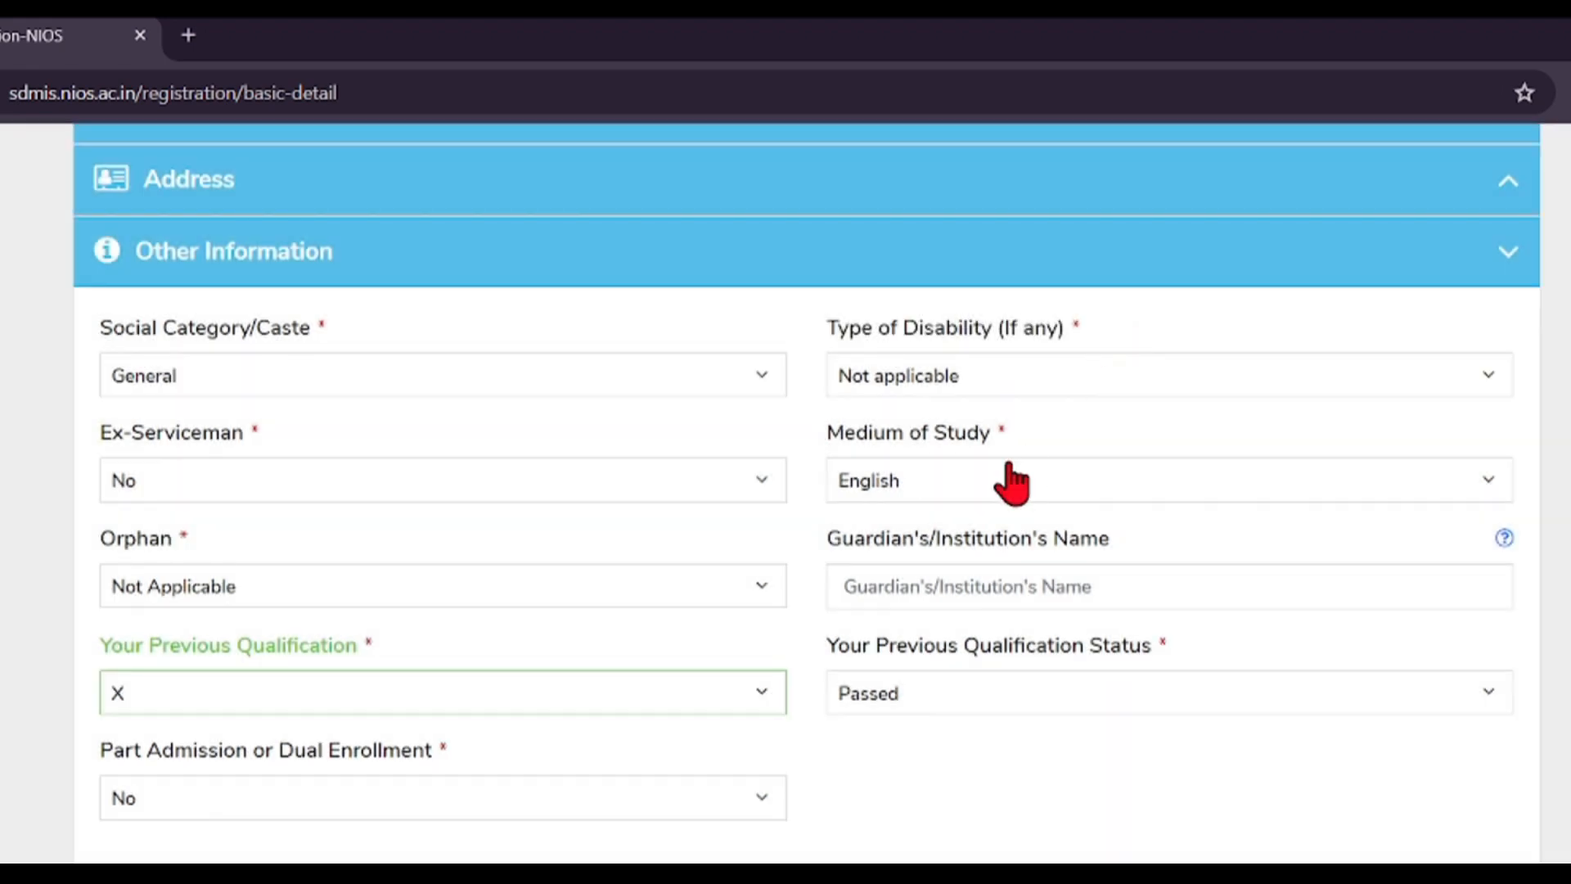
pyautogui.click(869, 703)
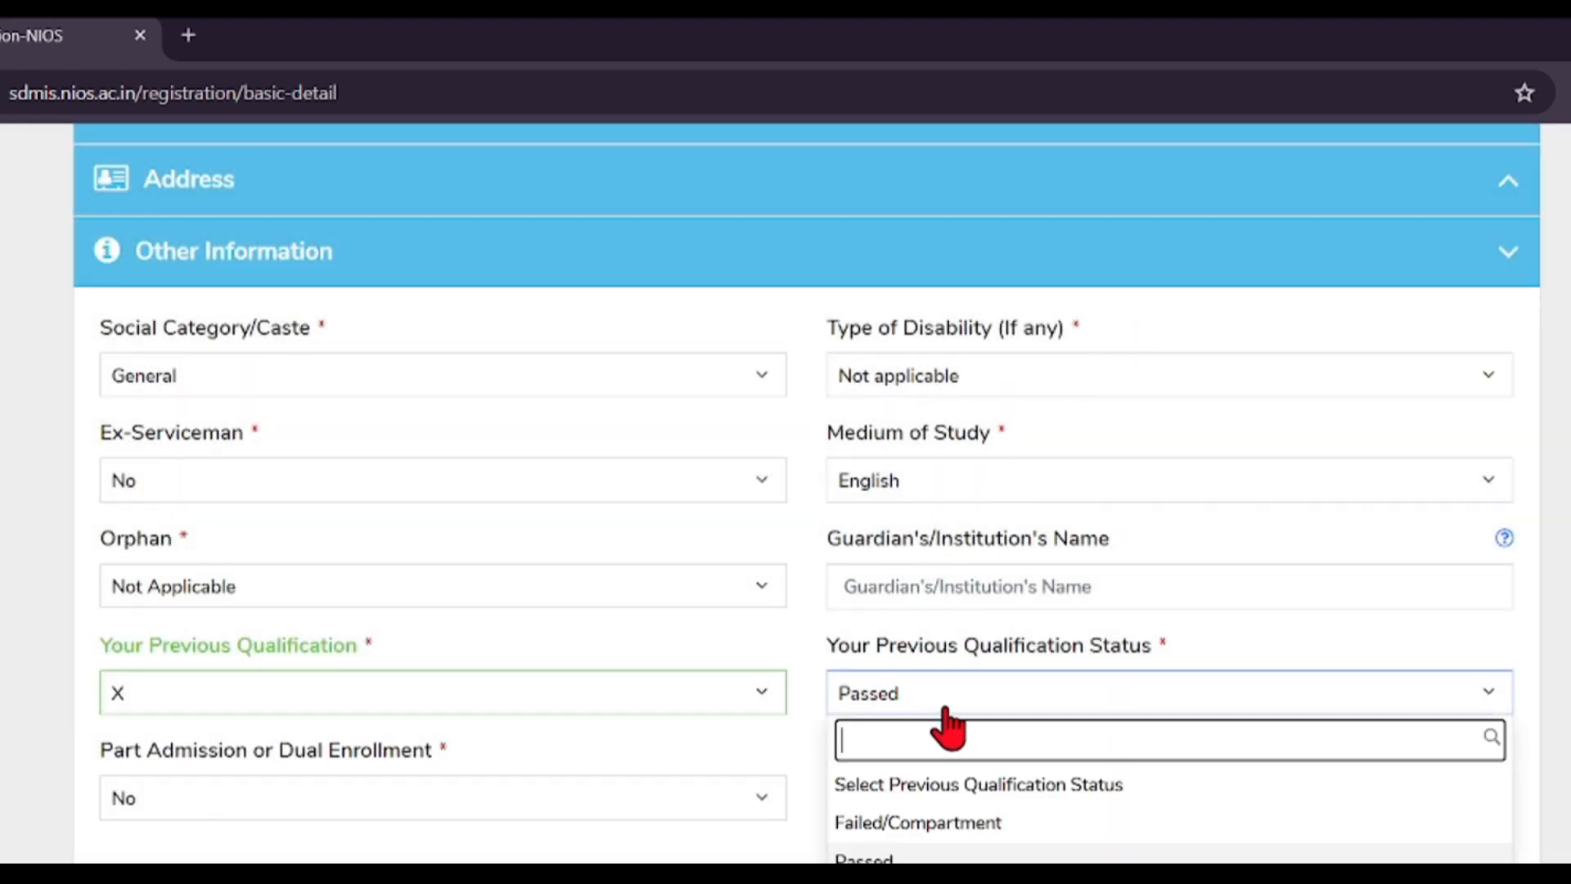
pyautogui.click(901, 858)
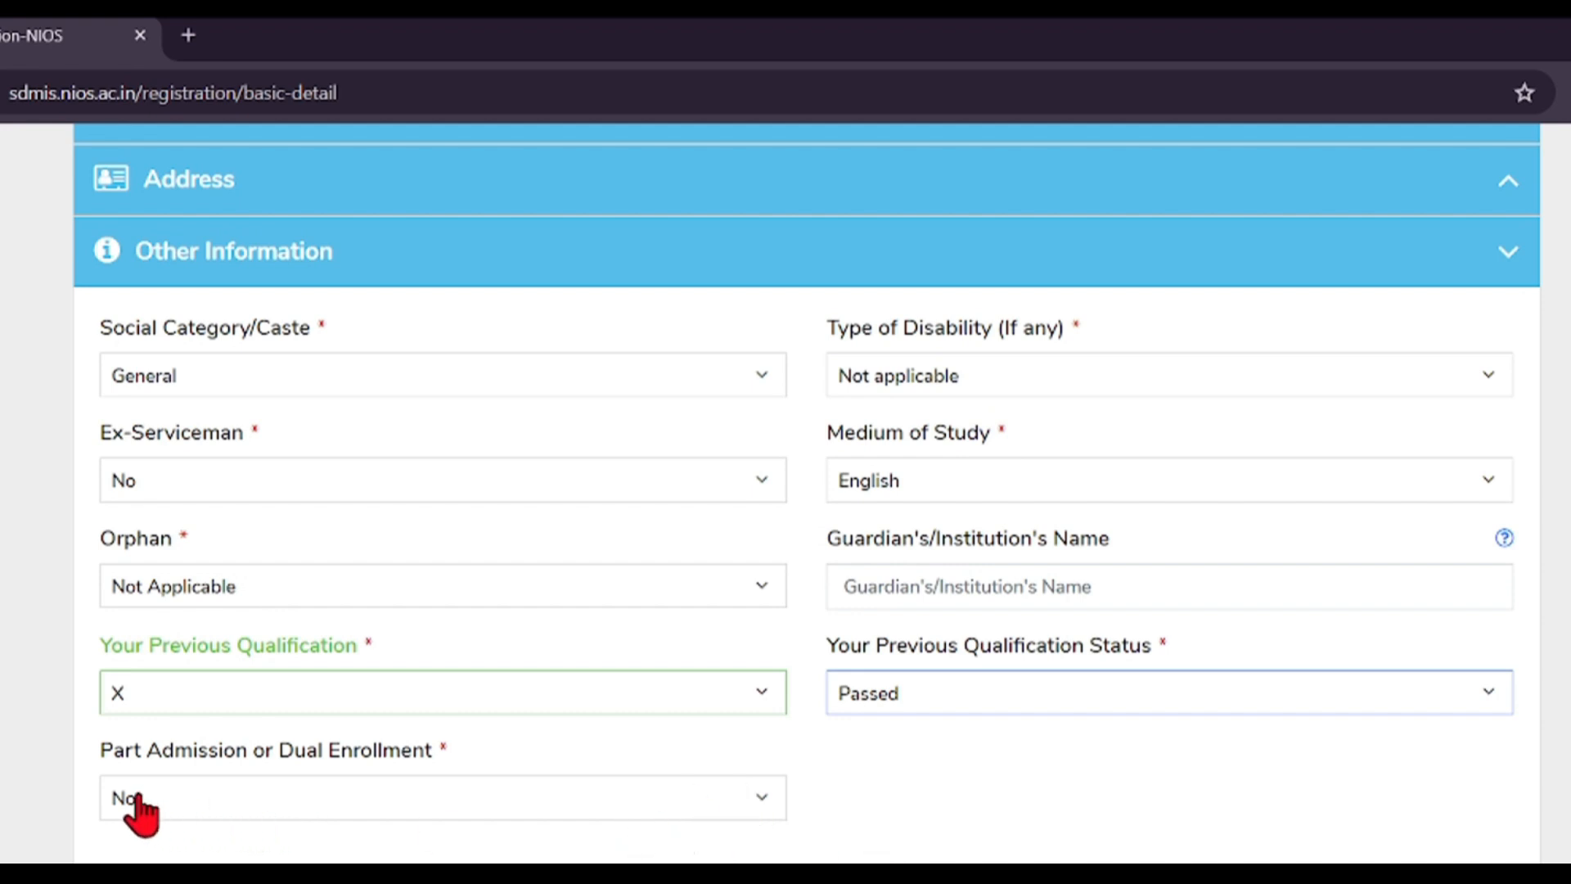
pyautogui.click(196, 800)
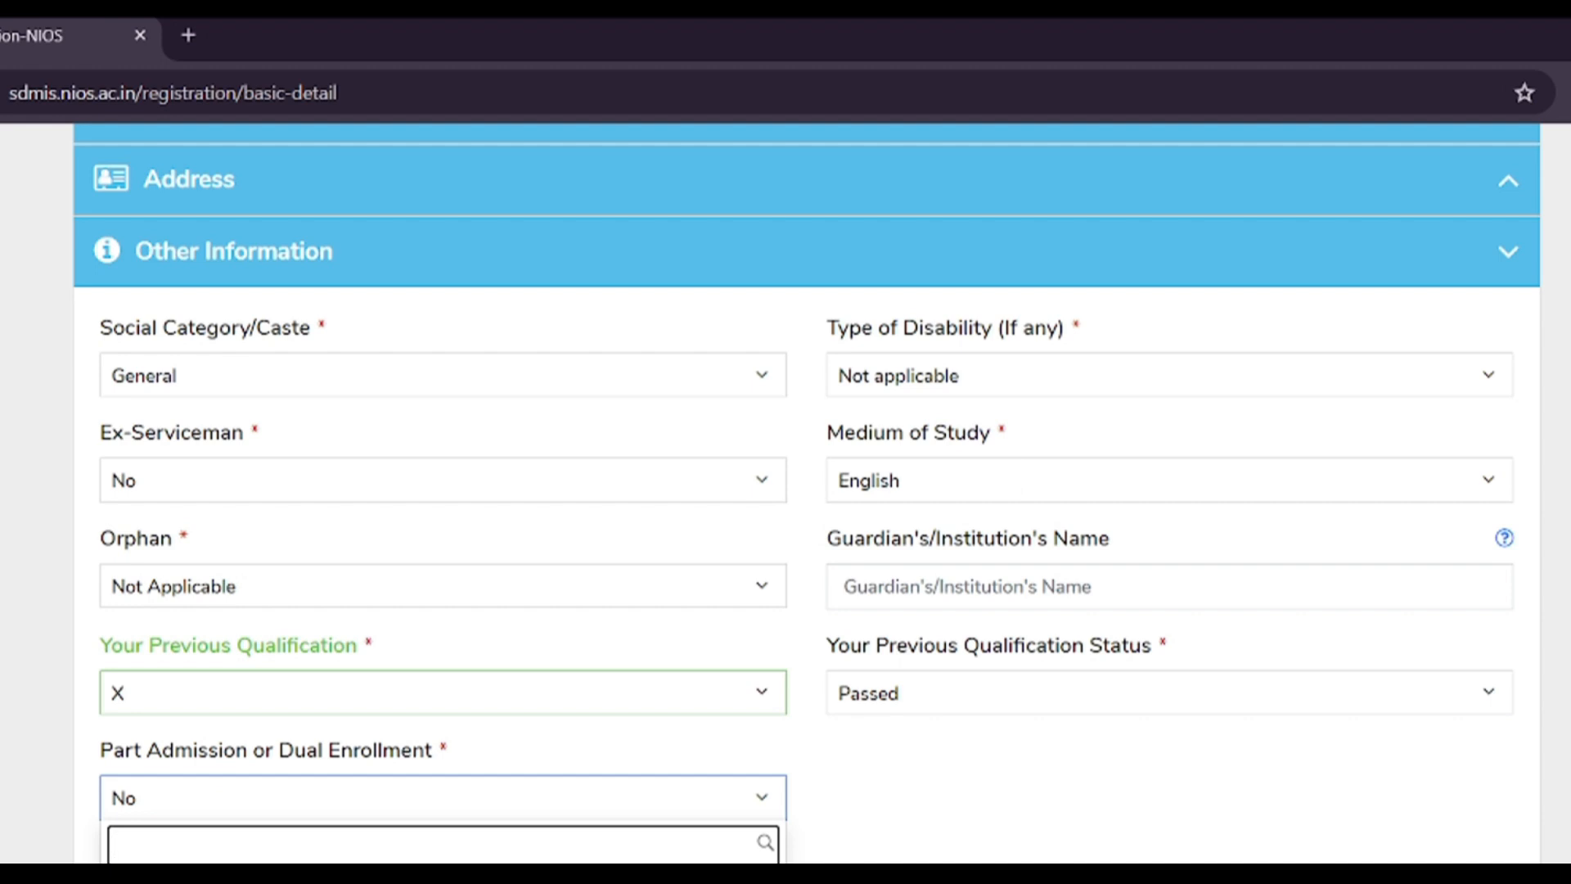
pyautogui.click(196, 877)
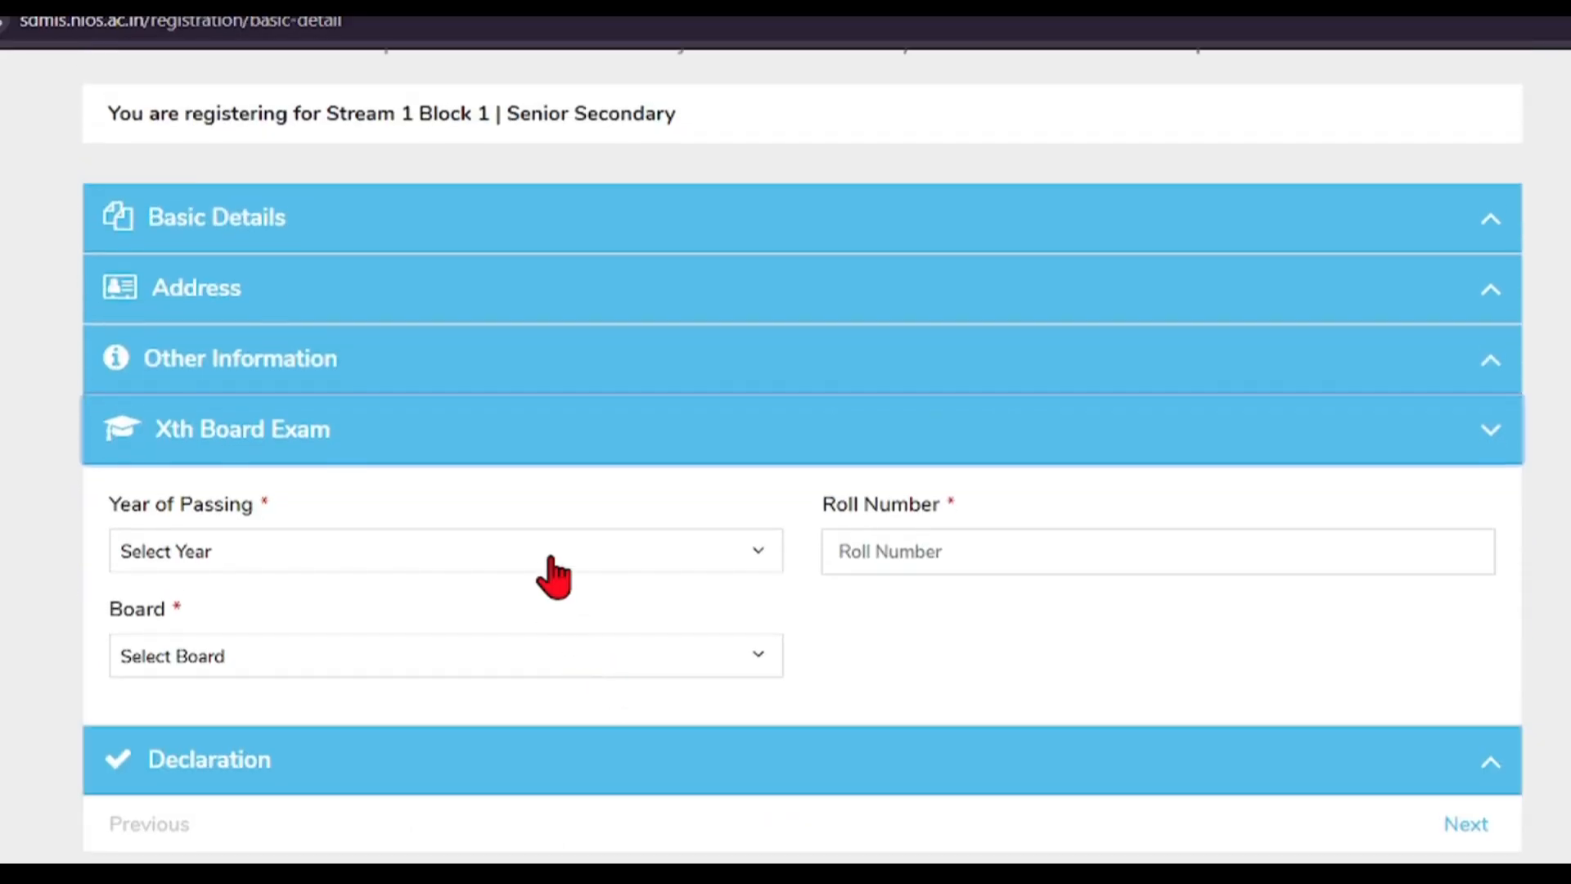
# Enter Xth Board details: passing year 2023, the roll number, and Central Board of Secondary Education.
pyautogui.click(554, 565)
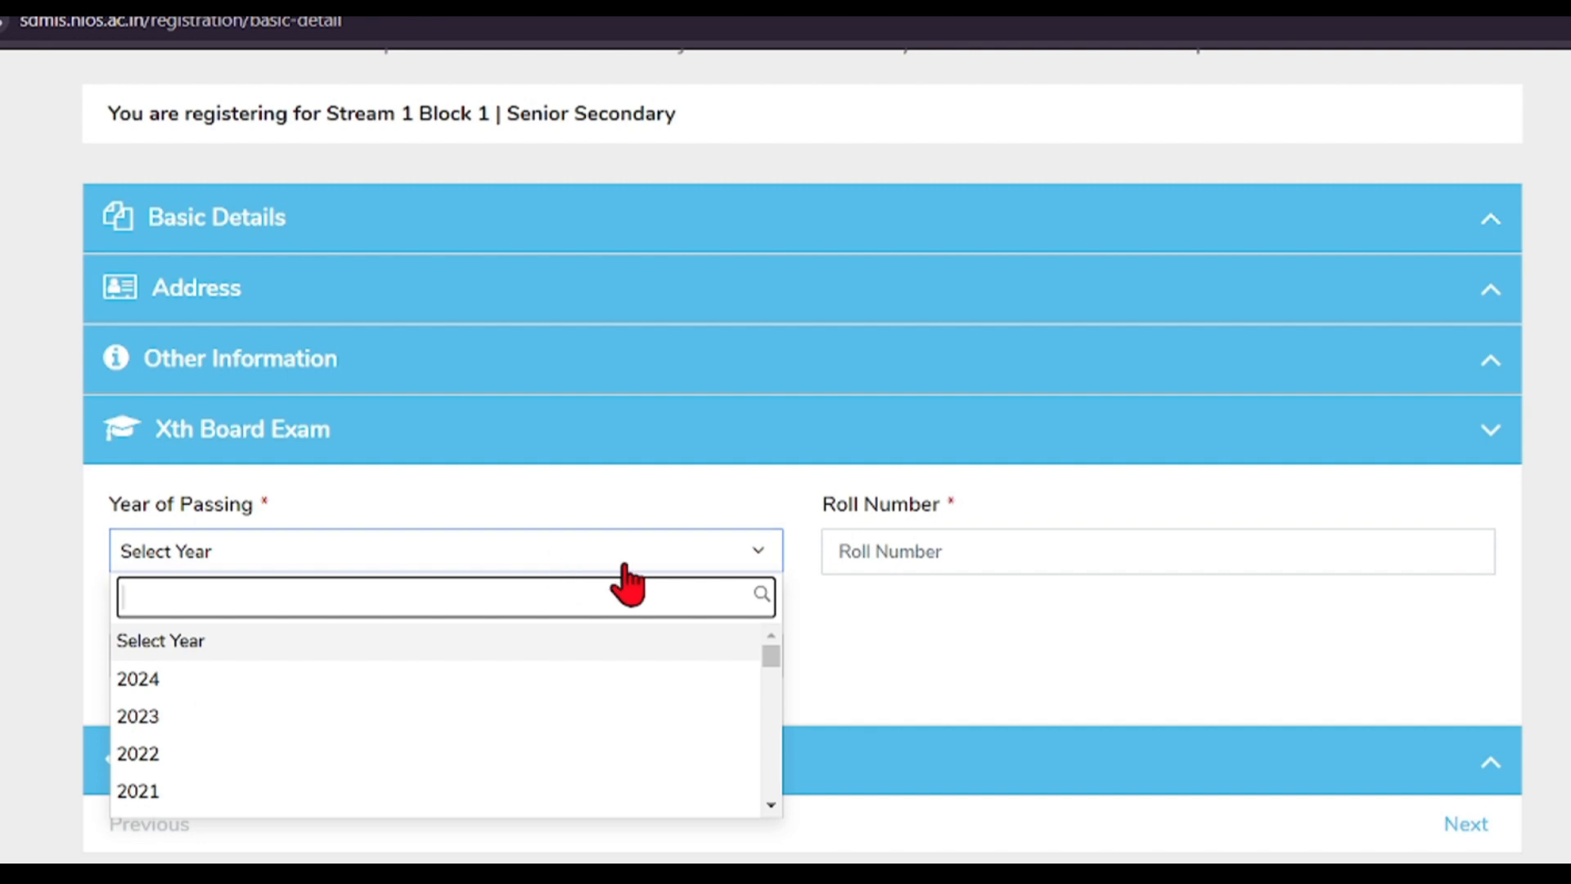
pyautogui.click(378, 717)
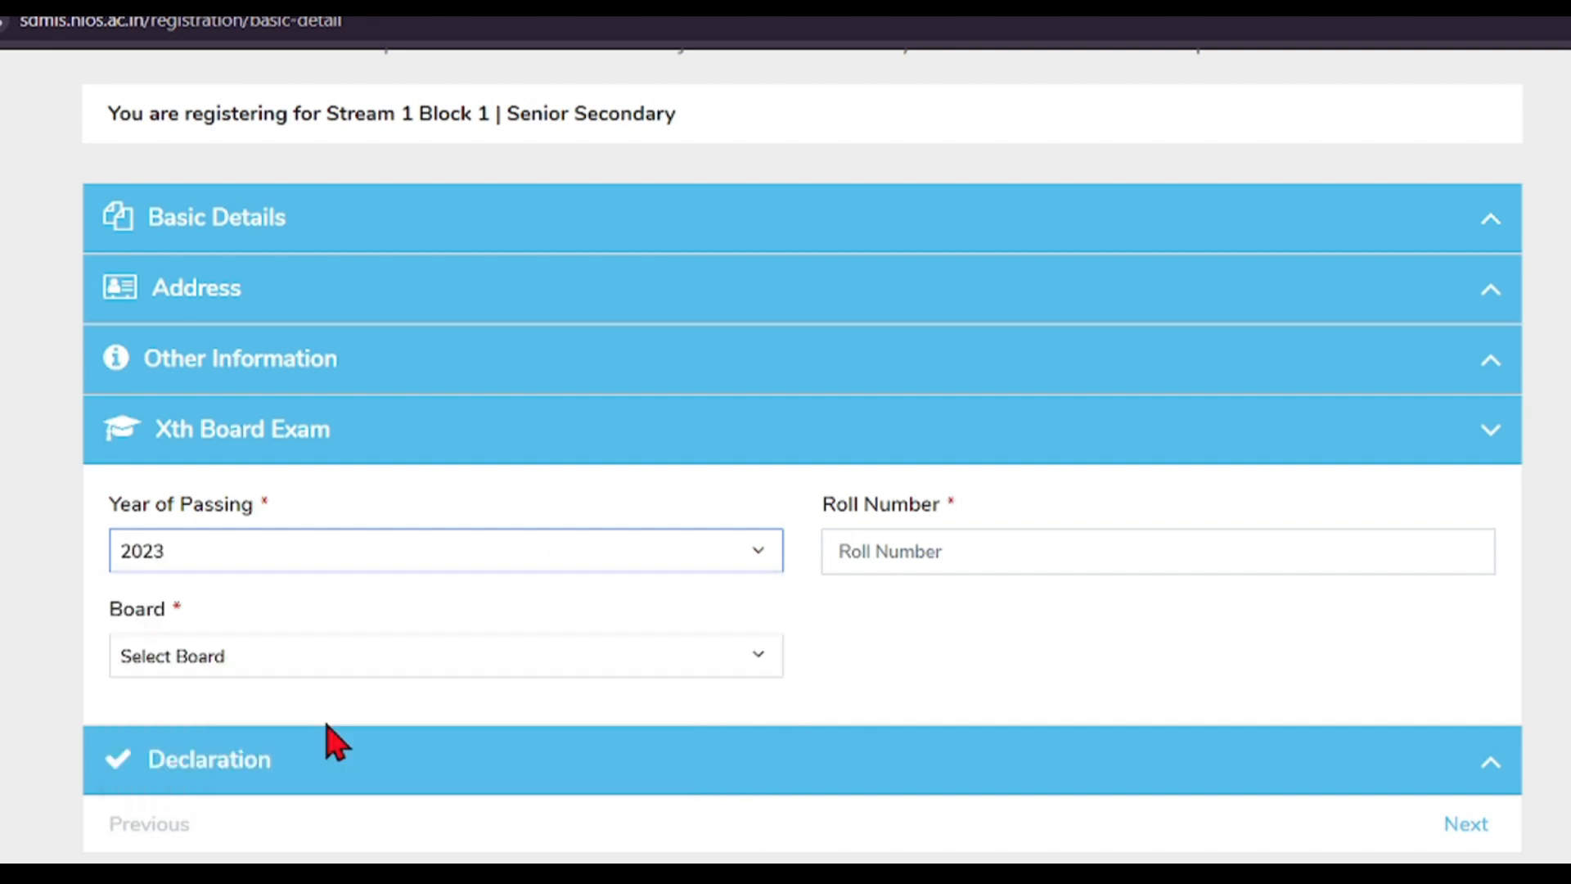
pyautogui.click(973, 554)
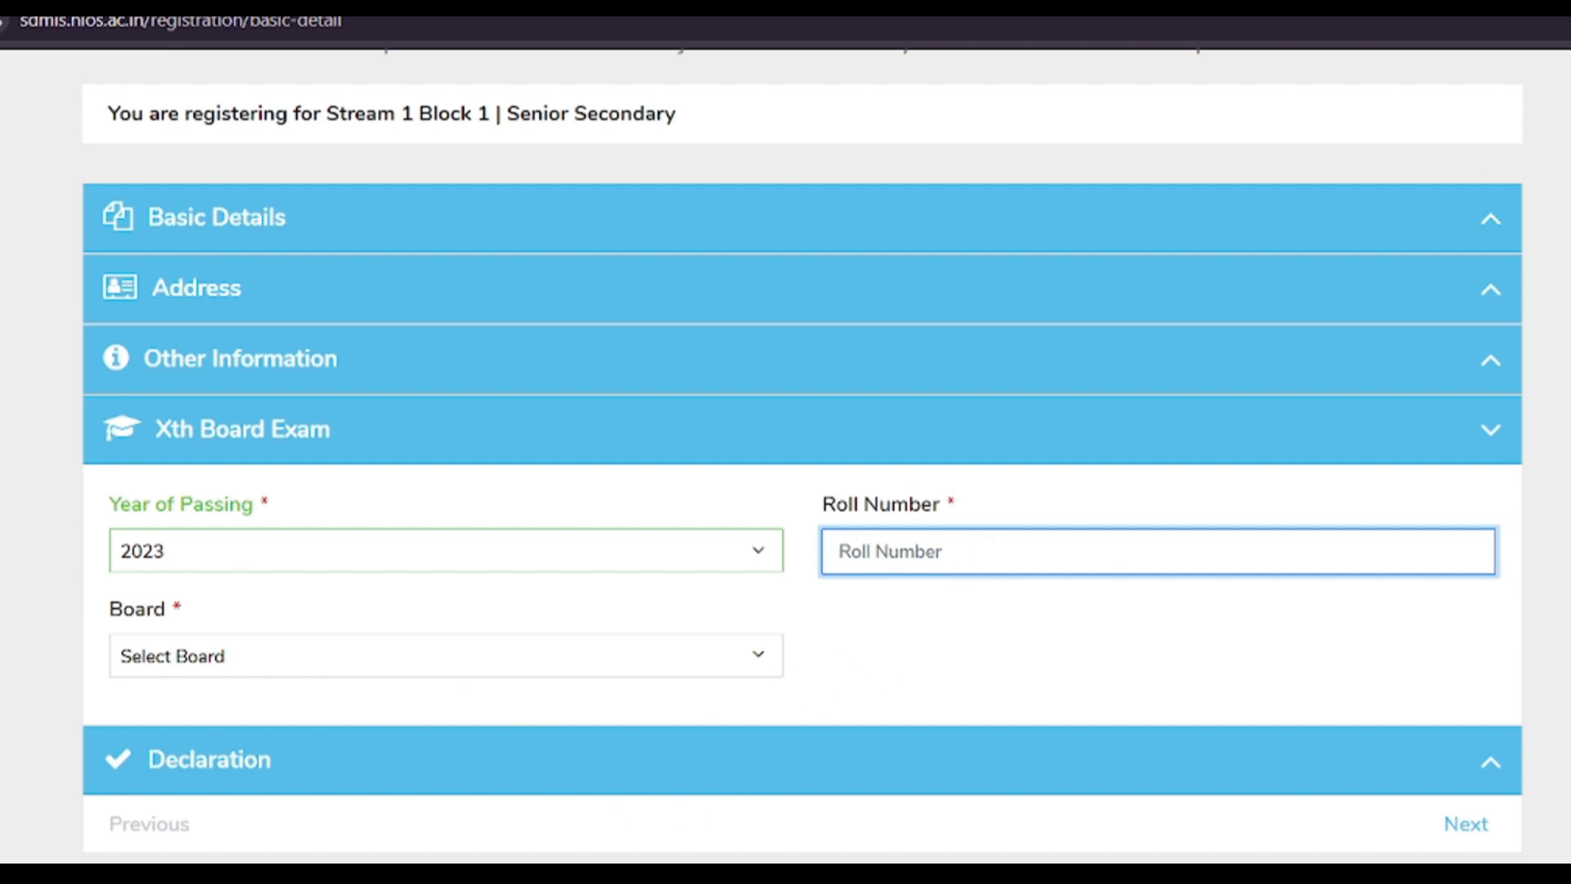
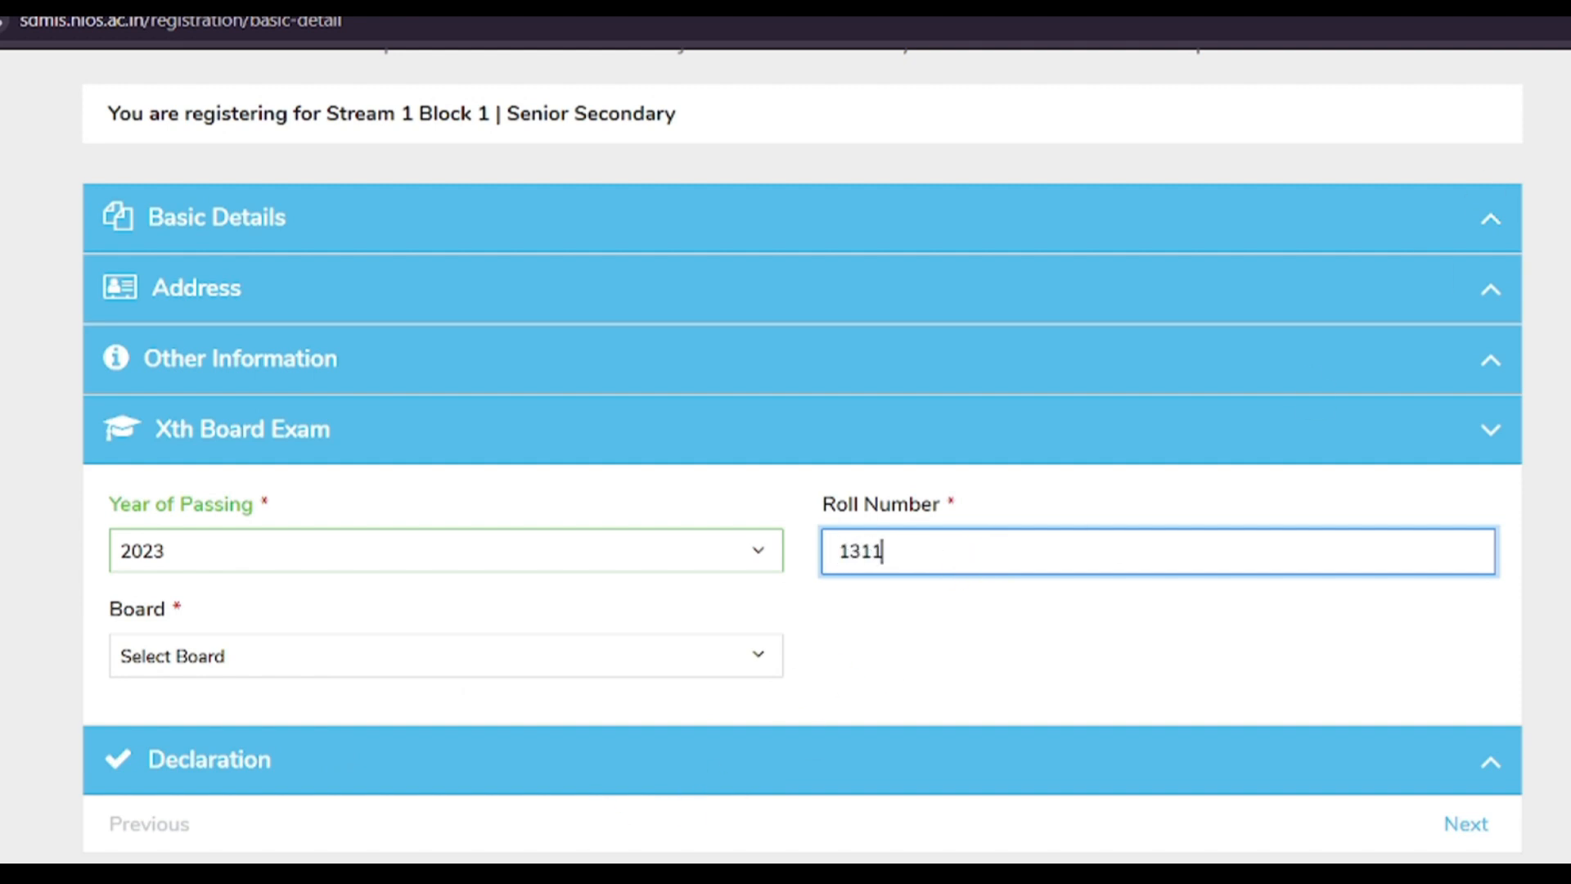
pyautogui.click(419, 665)
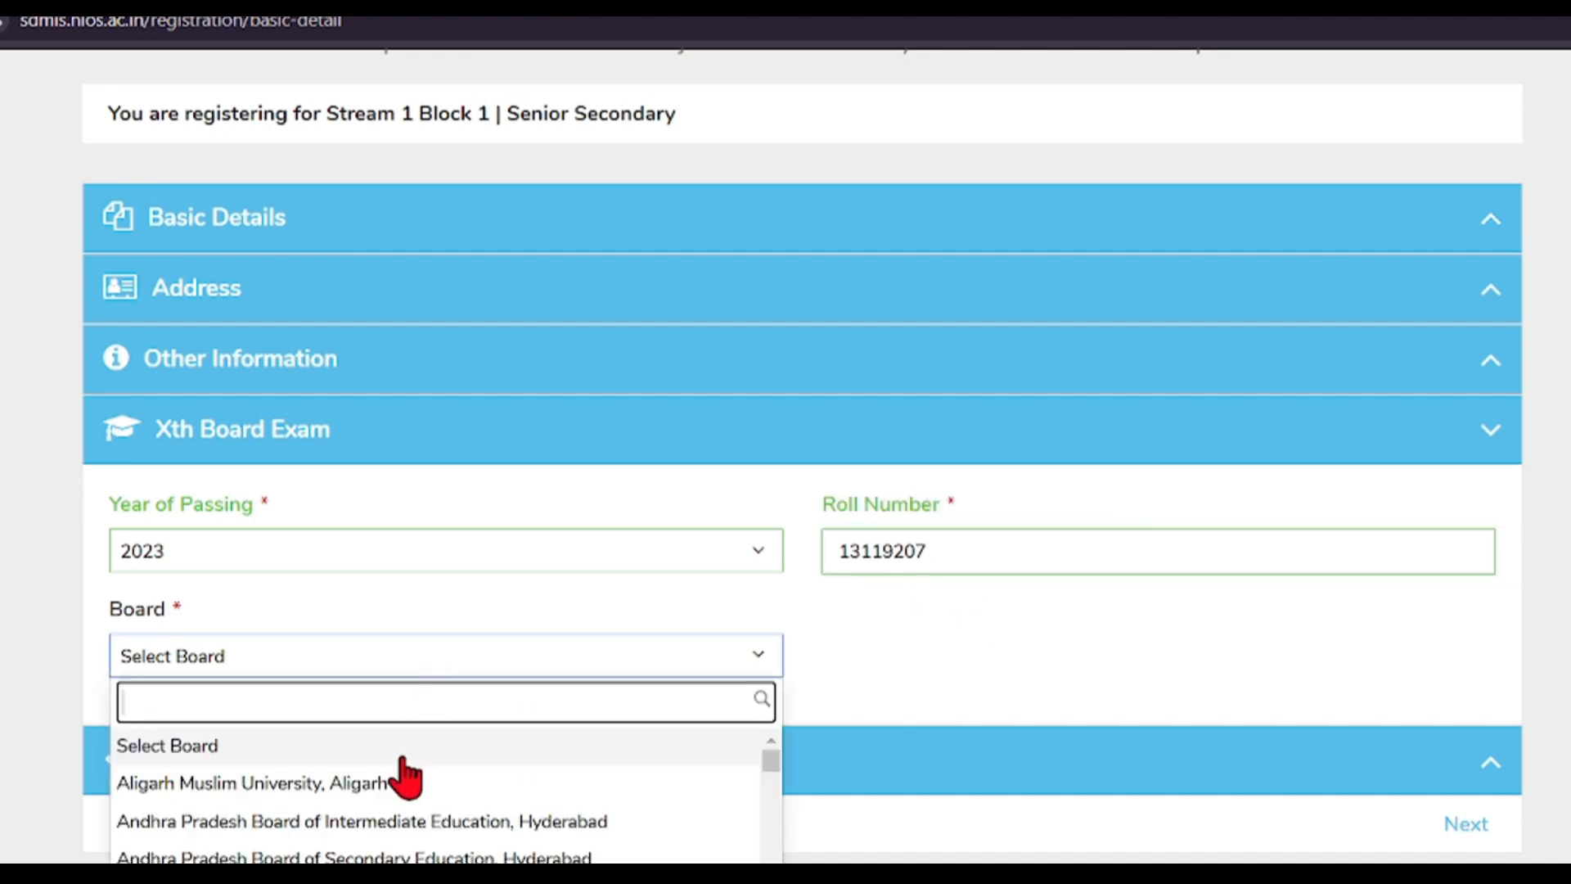
pyautogui.scroll(-2, 404, 778)
pyautogui.scroll(-3, 232, 851)
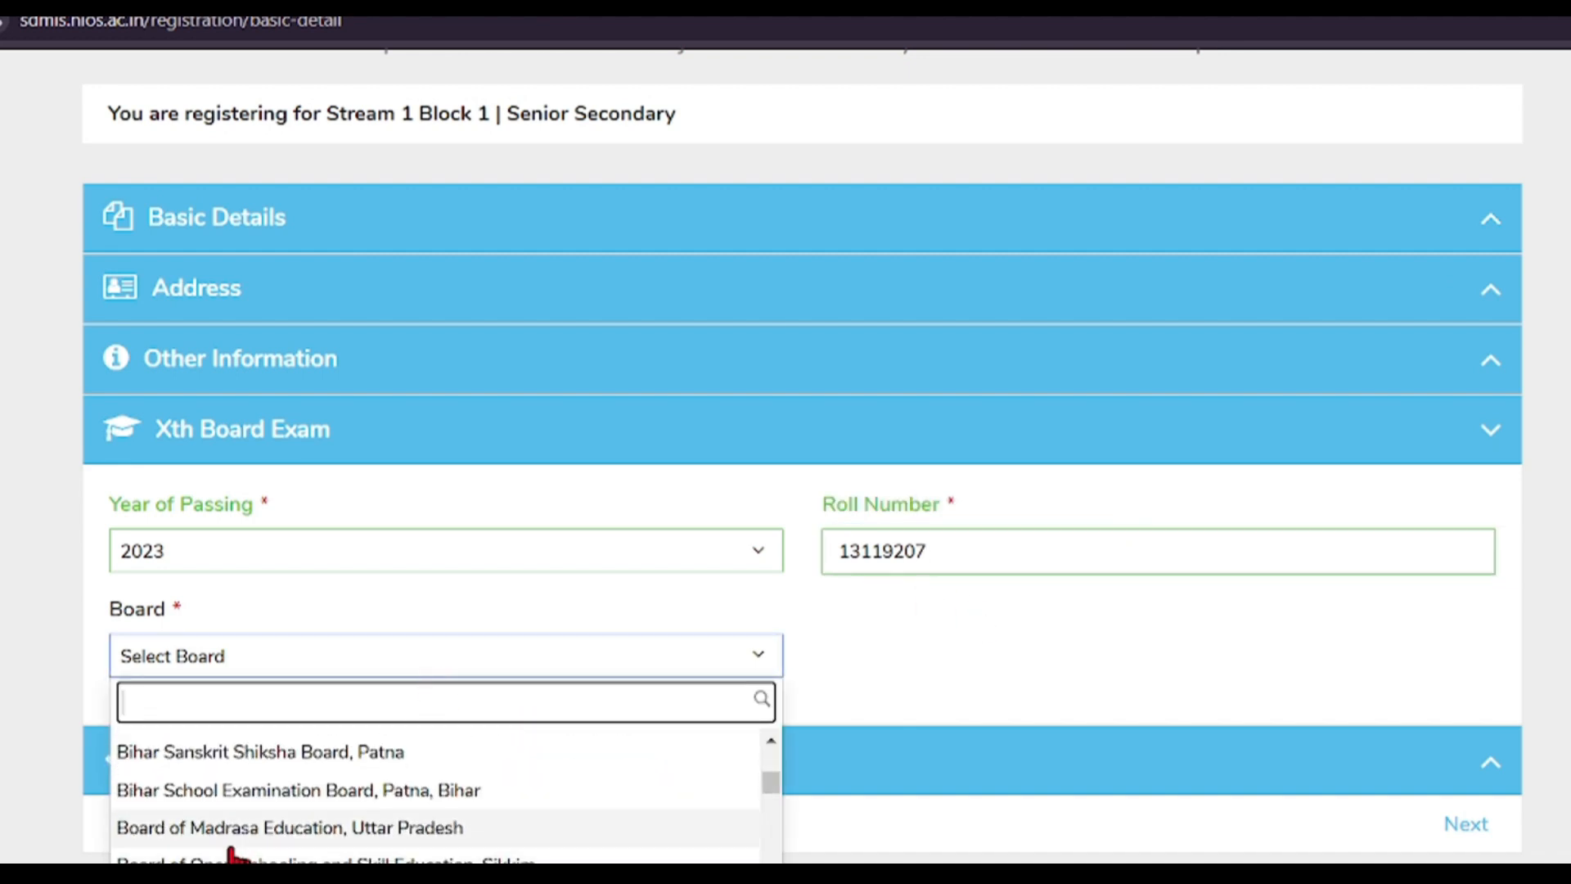
pyautogui.scroll(-1, 262, 818)
pyautogui.click(262, 819)
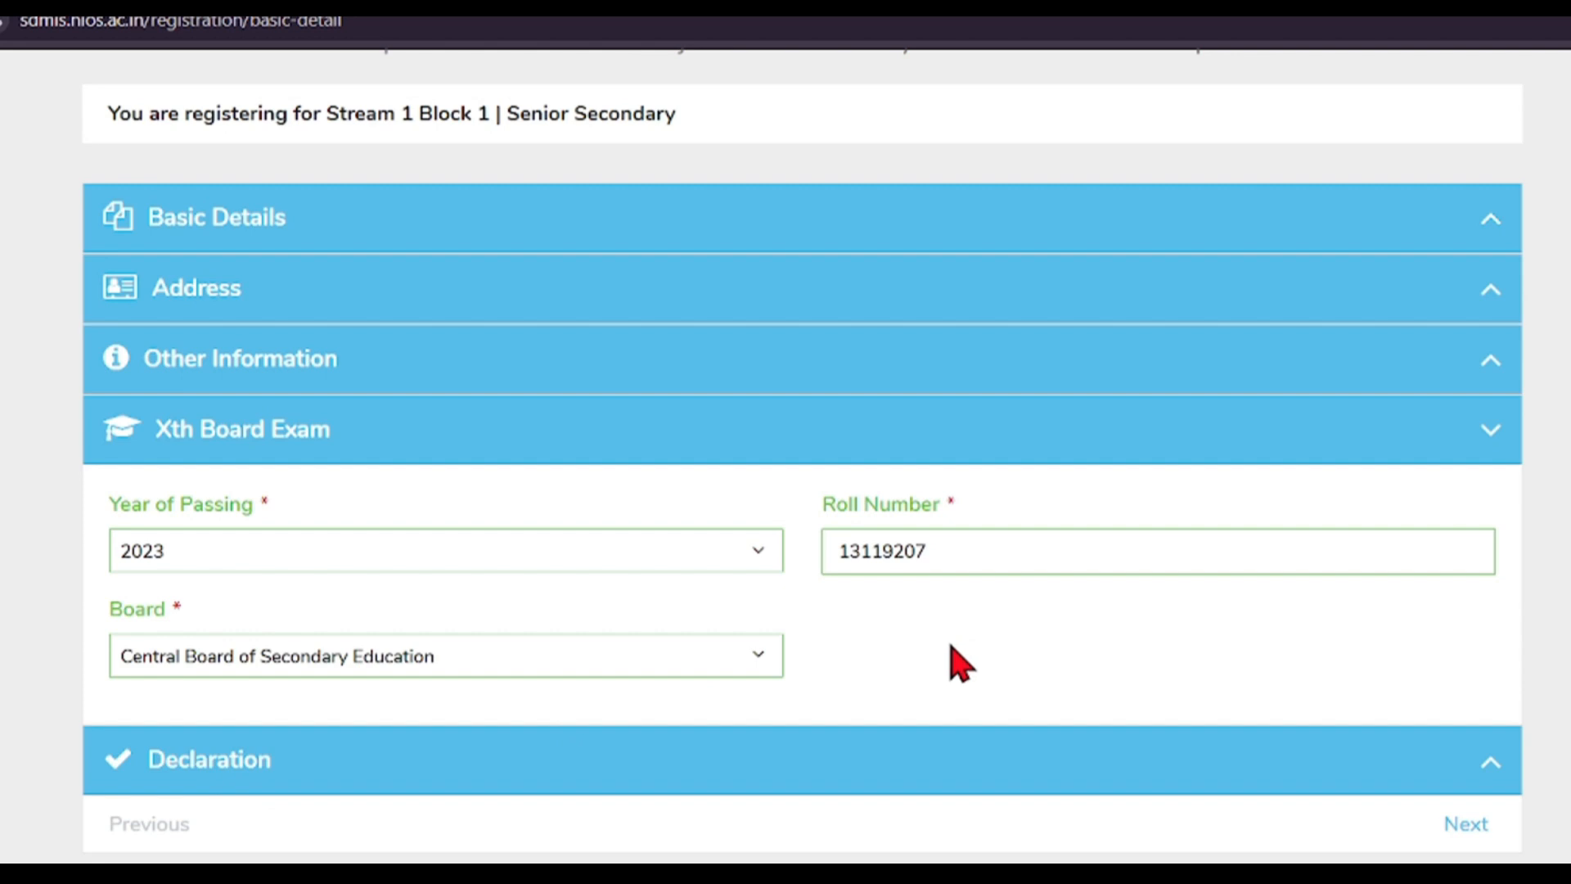
# Tick the Declaration checkbox and continue to the Optional Details step.
pyautogui.click(661, 760)
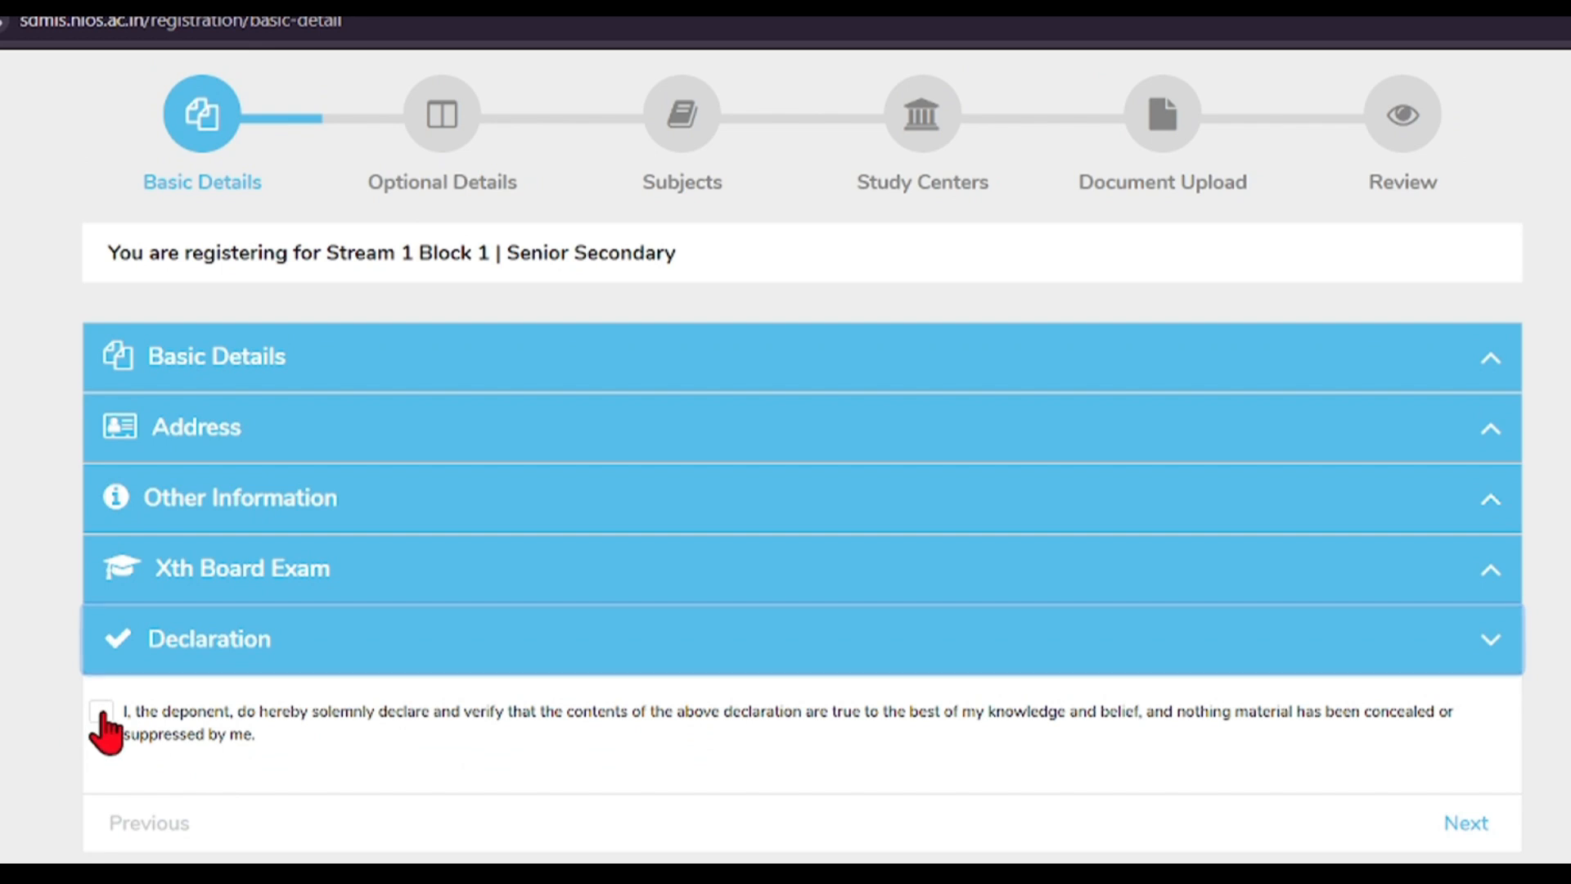
pyautogui.click(100, 713)
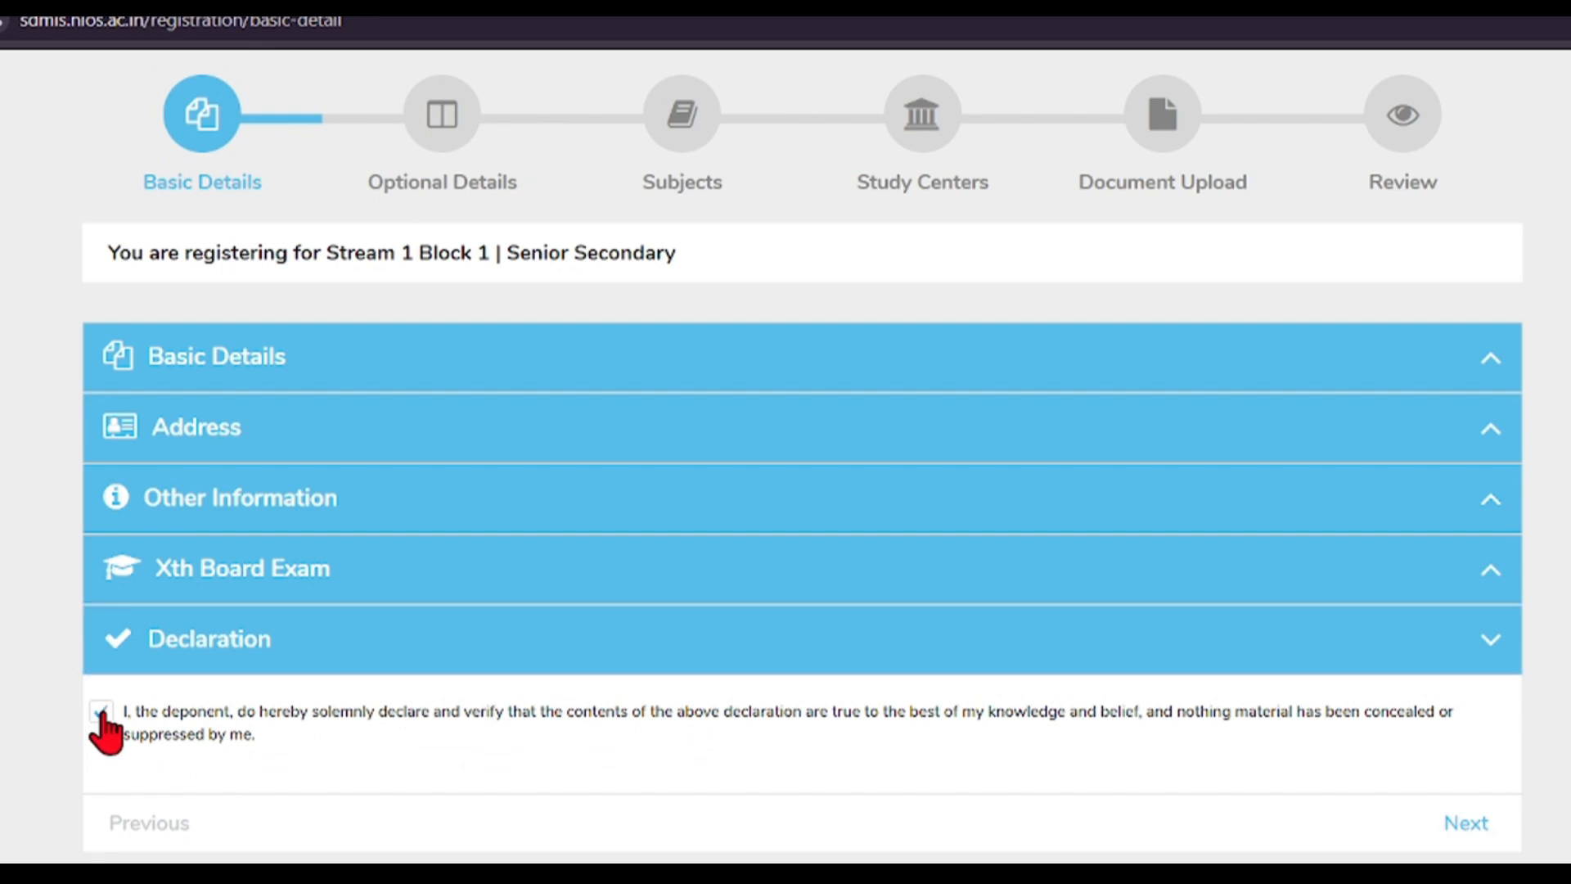
pyautogui.click(1473, 820)
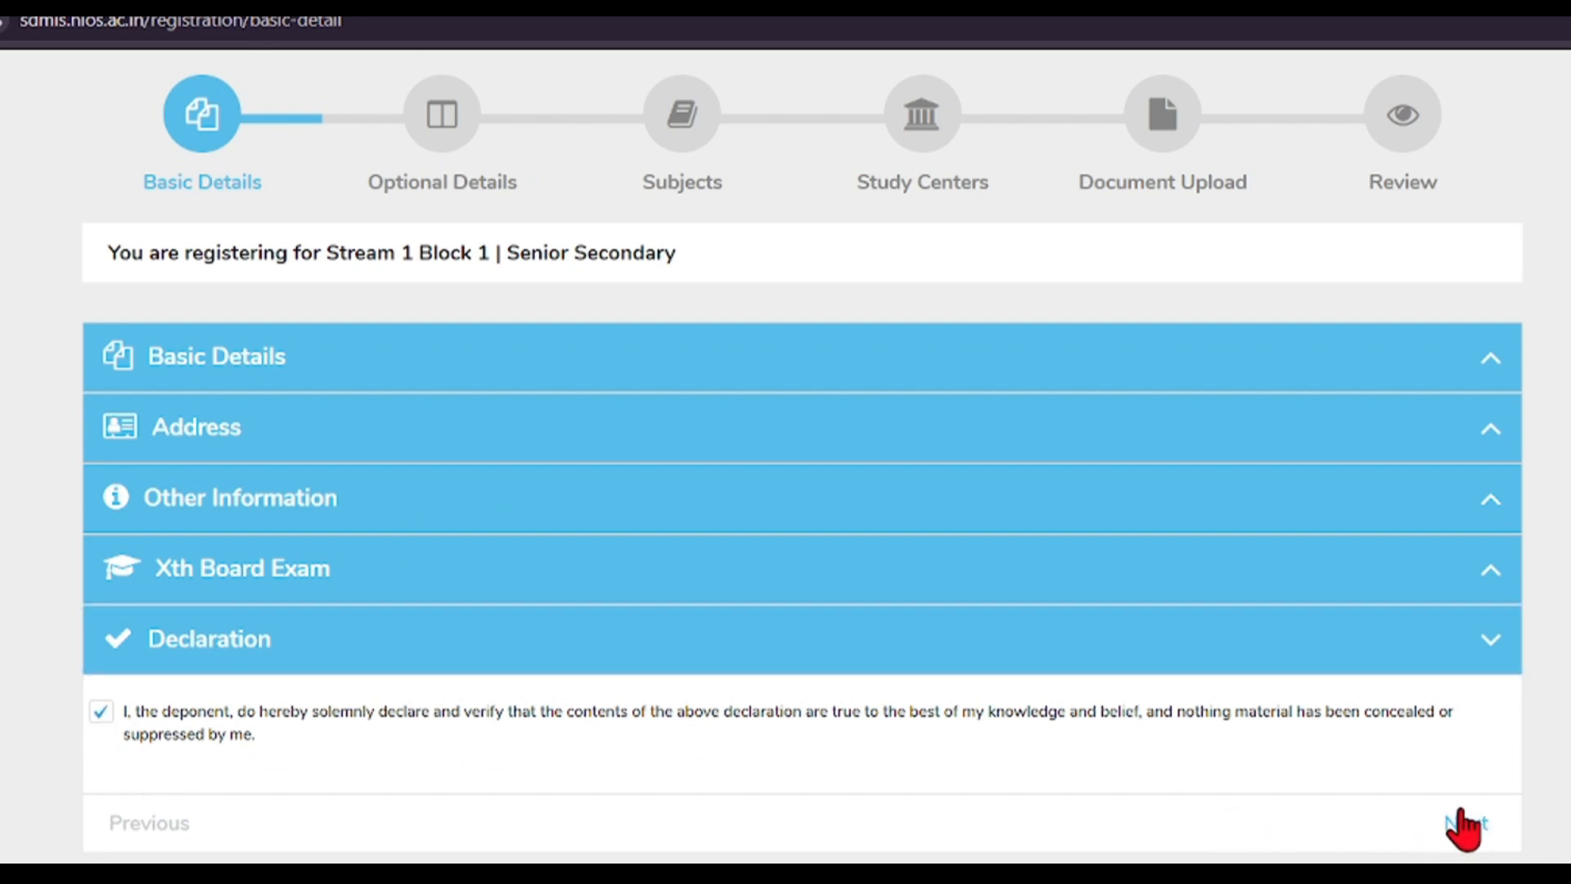
pyautogui.scroll(-1, 235, 712)
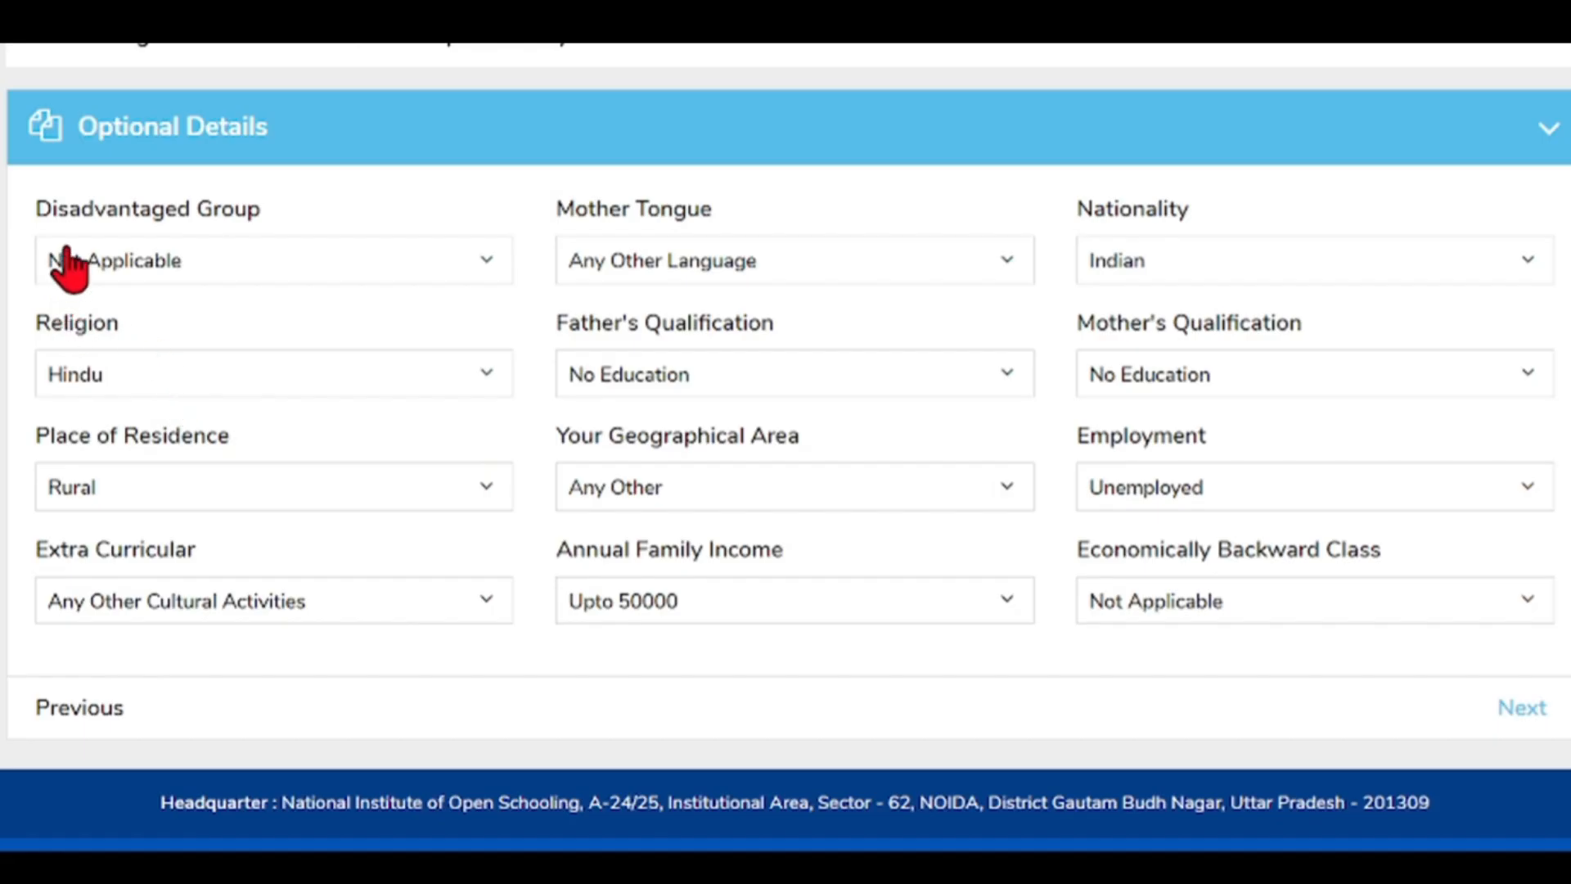
pyautogui.click(315, 277)
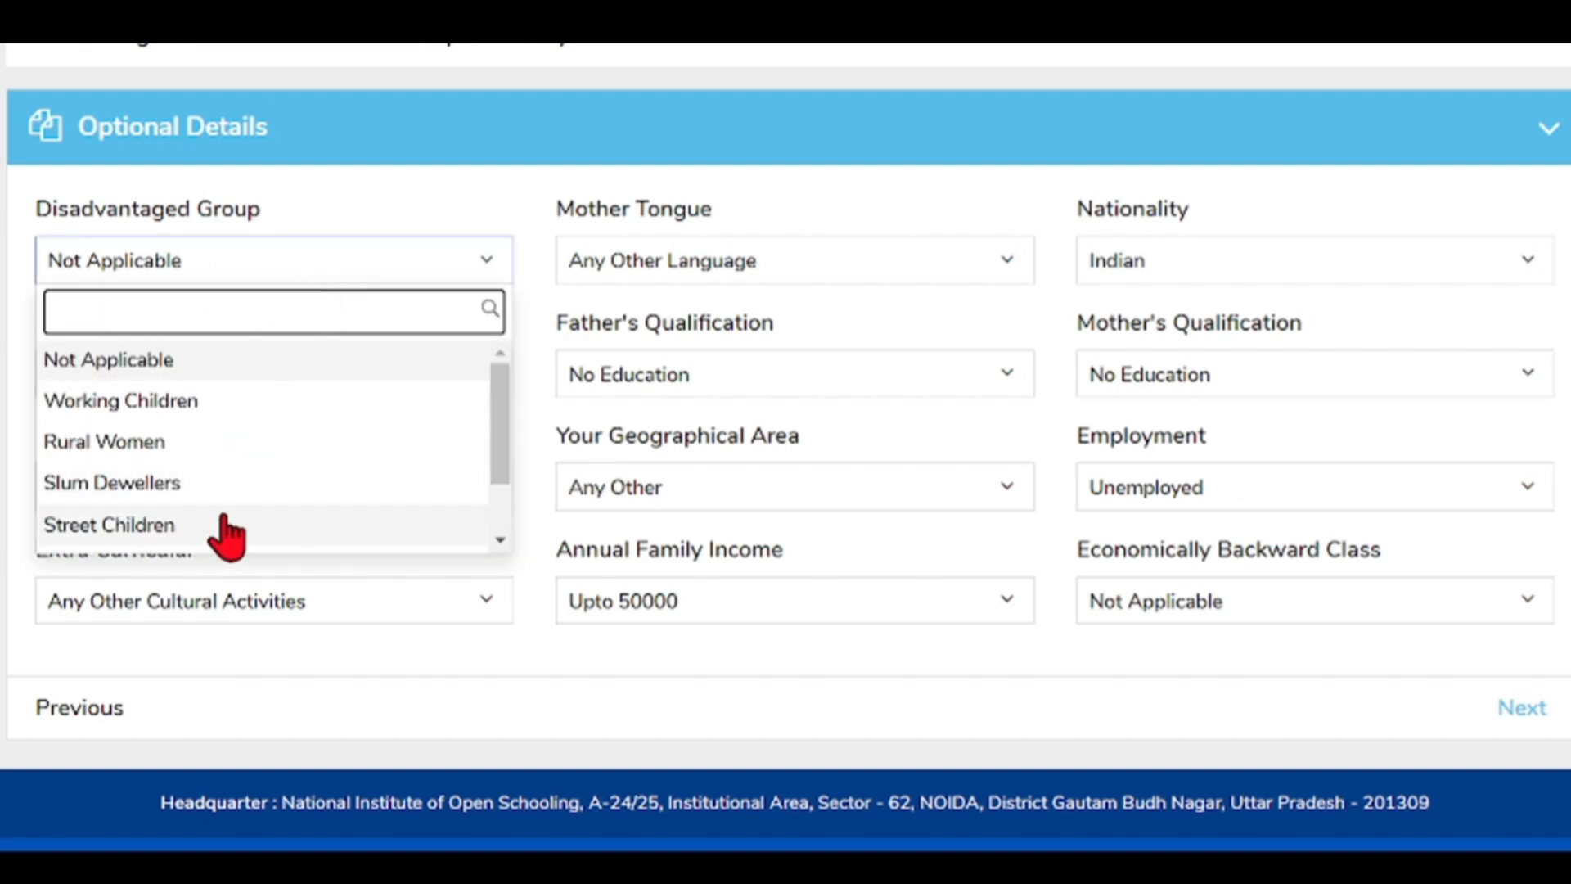
pyautogui.scroll(-1, 228, 512)
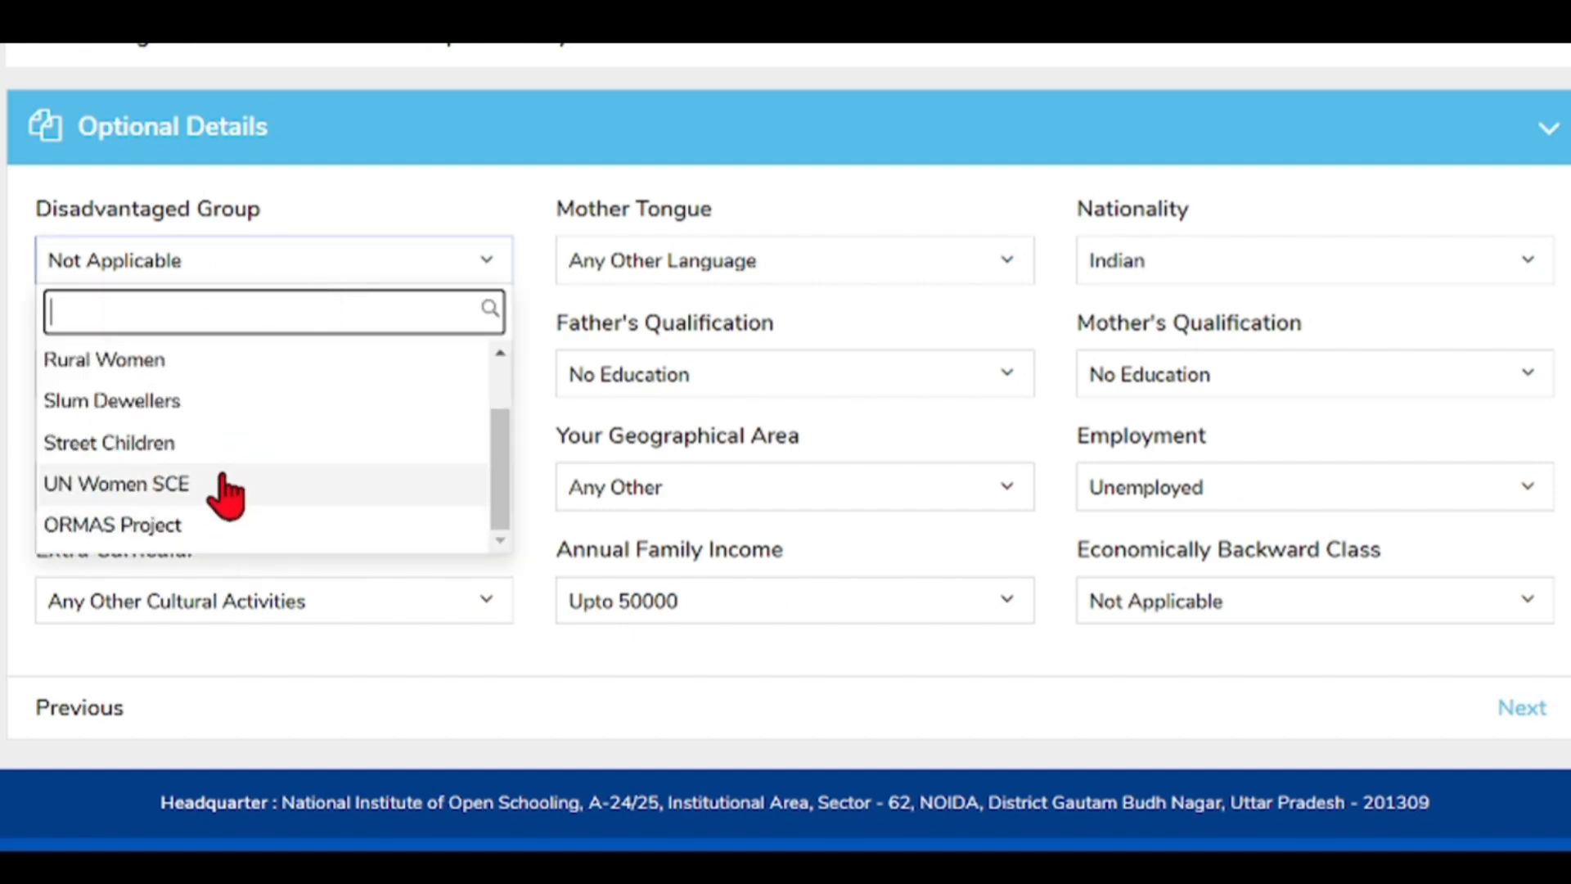
pyautogui.click(325, 276)
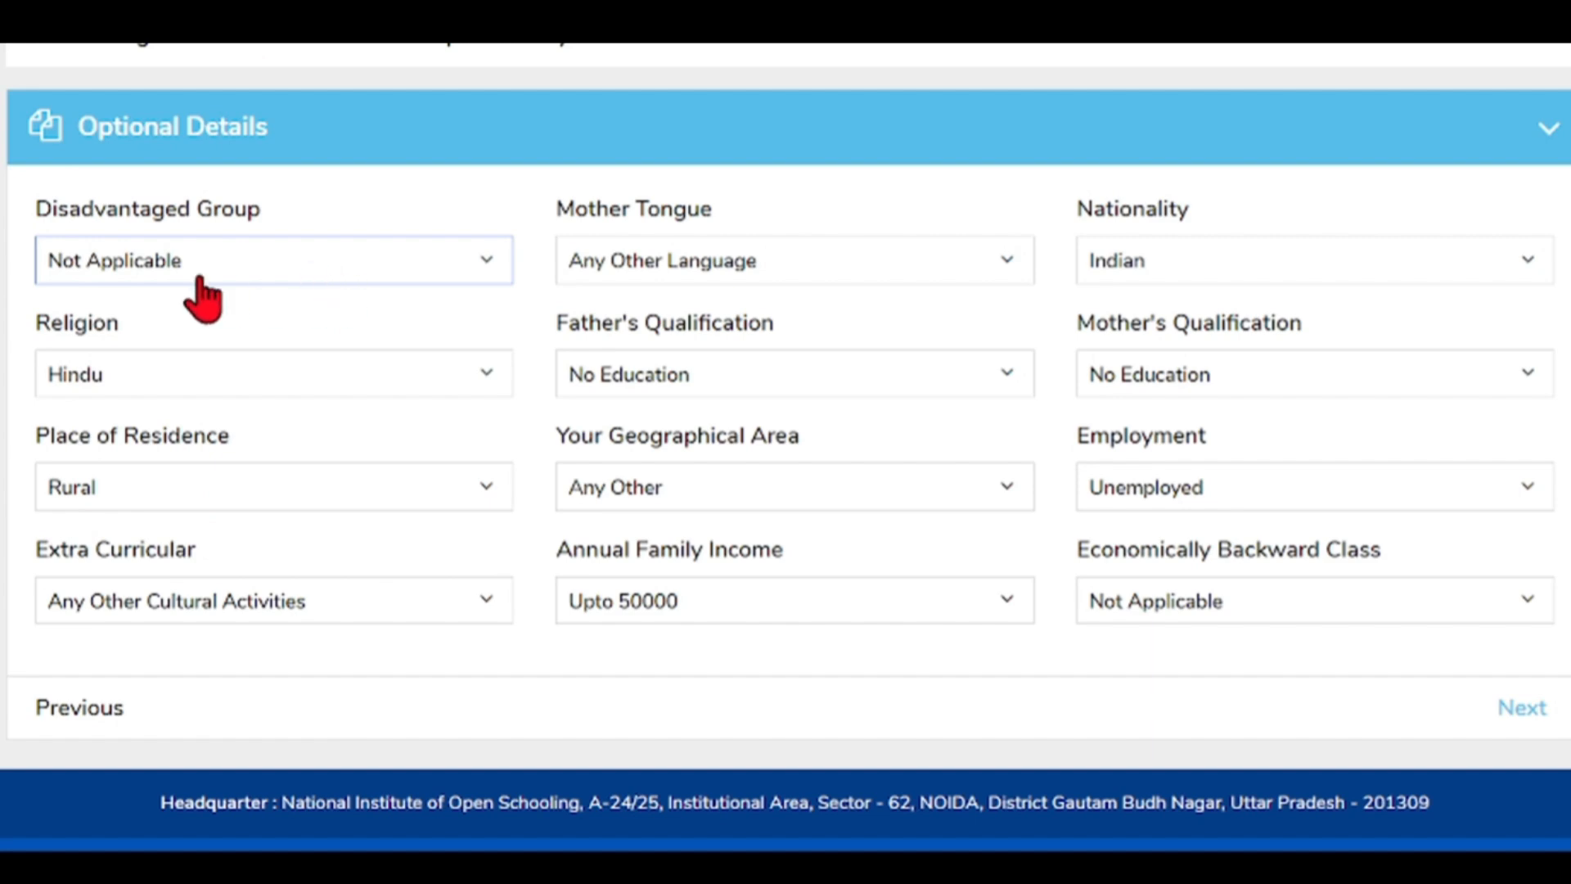
pyautogui.click(613, 264)
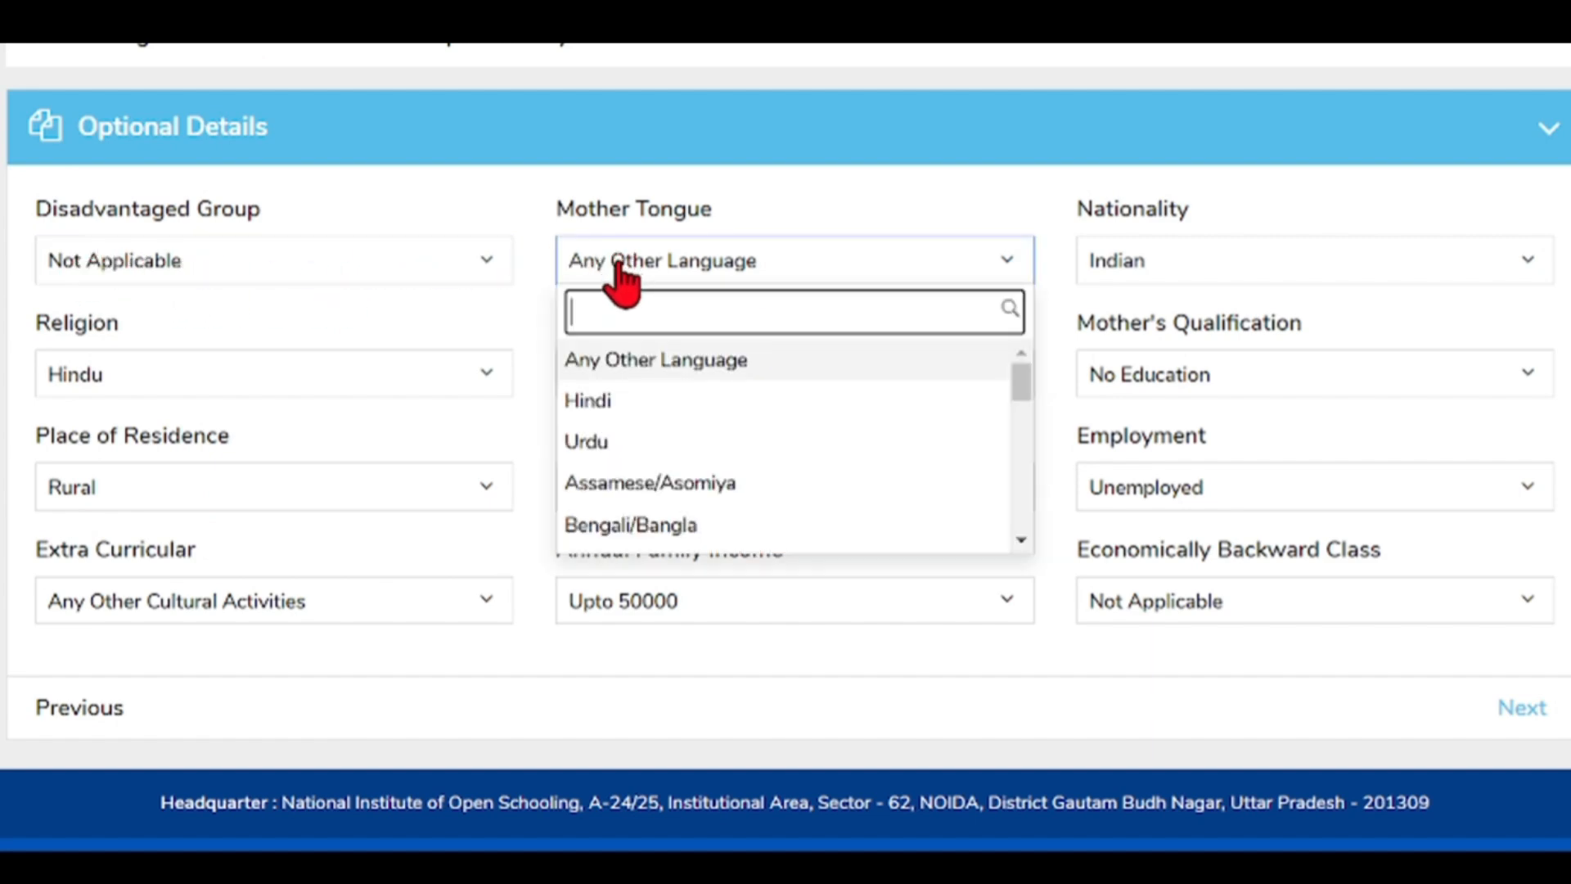
pyautogui.click(583, 401)
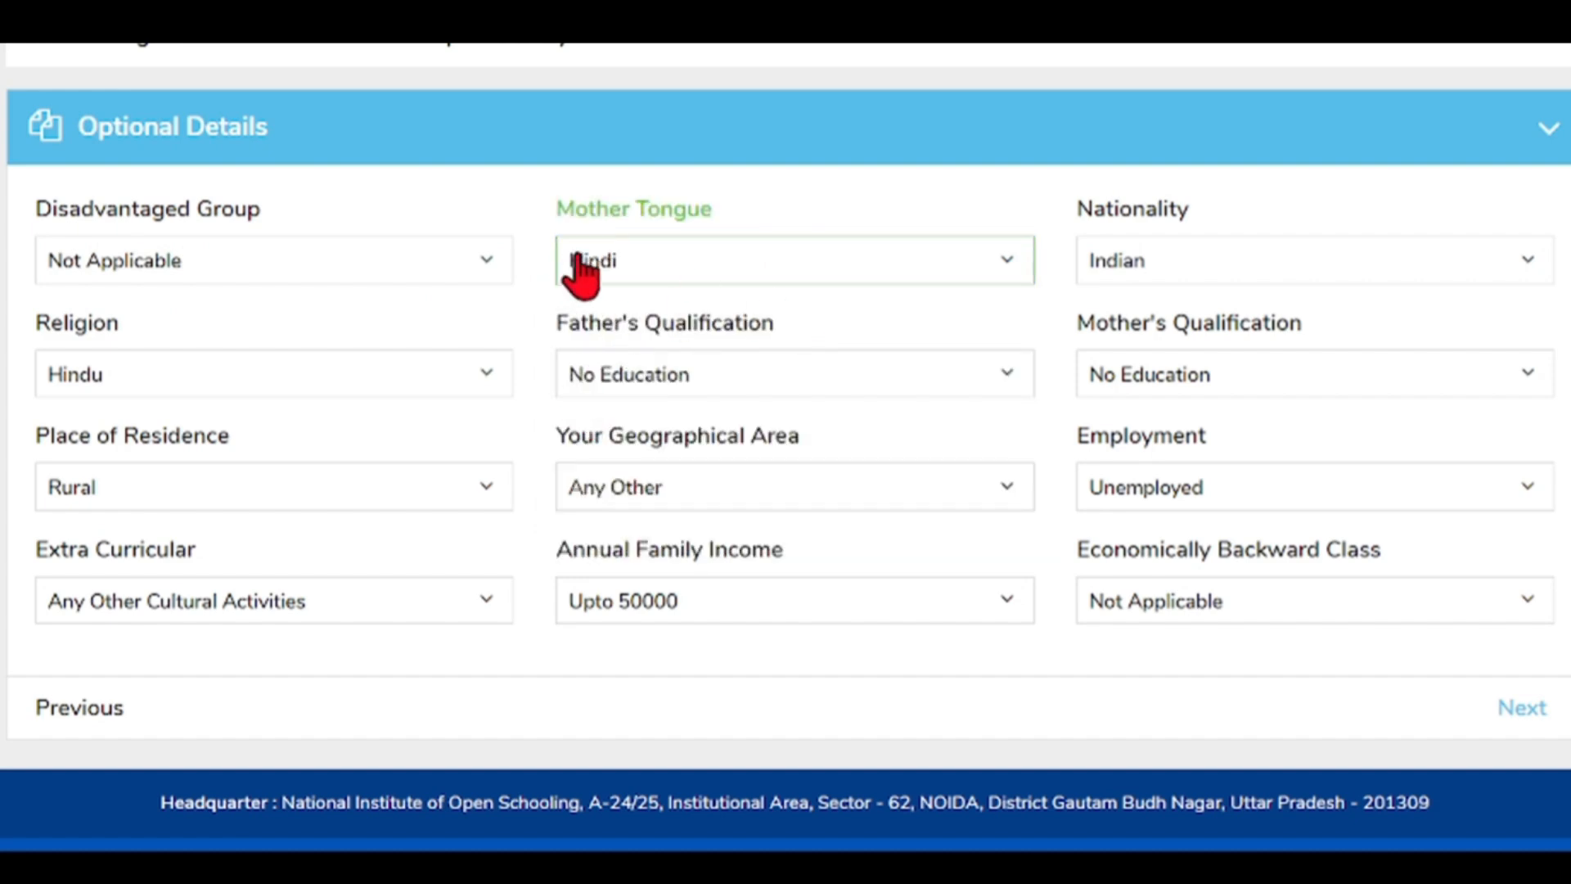
pyautogui.click(1292, 270)
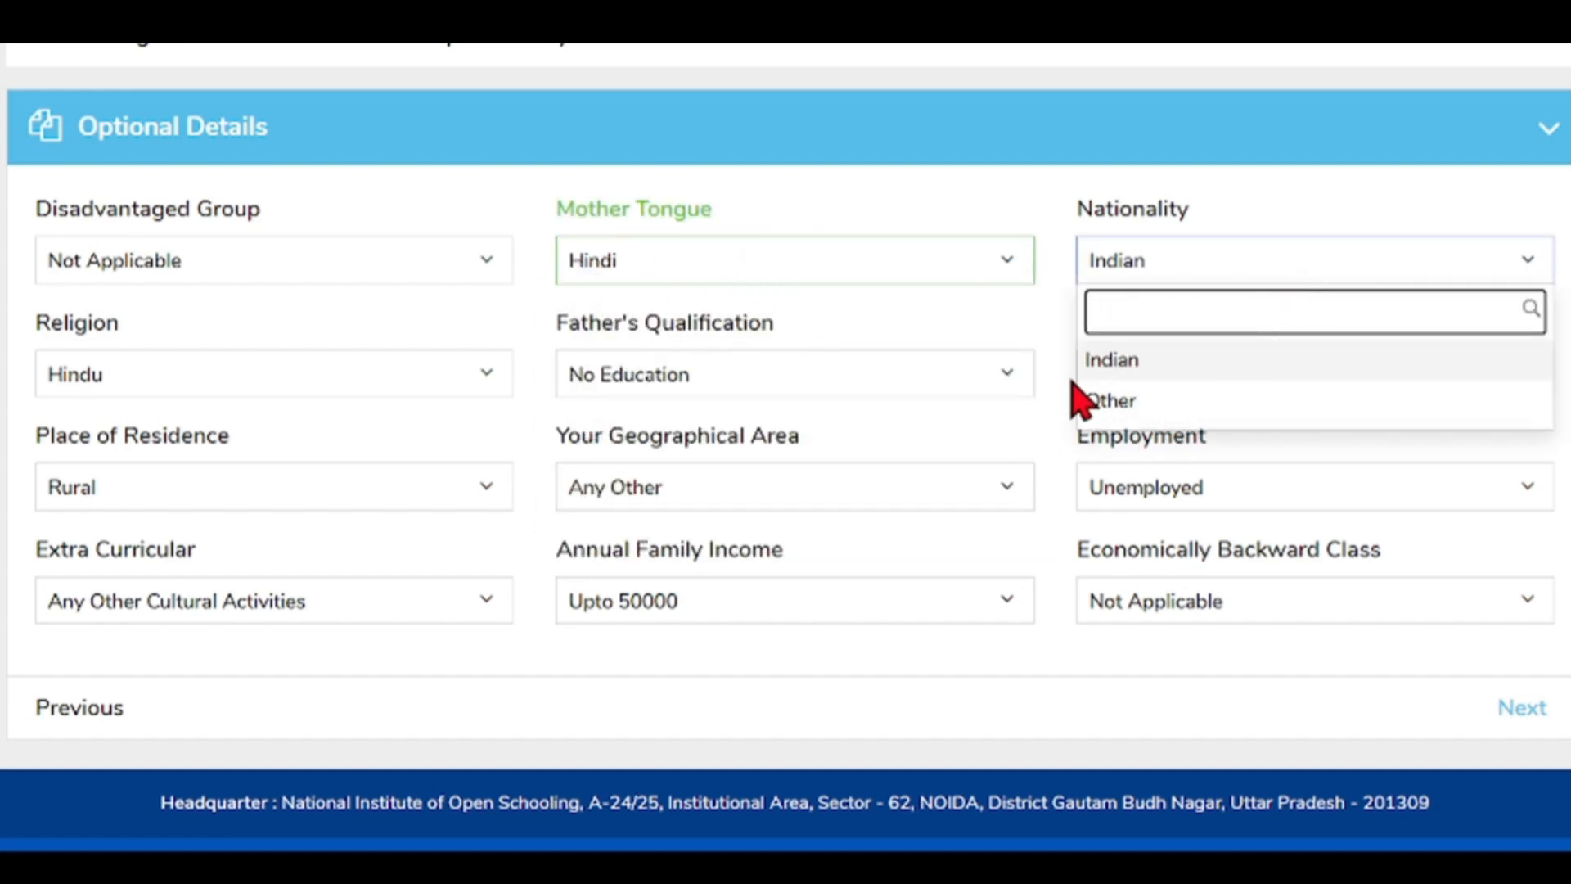
pyautogui.click(1113, 364)
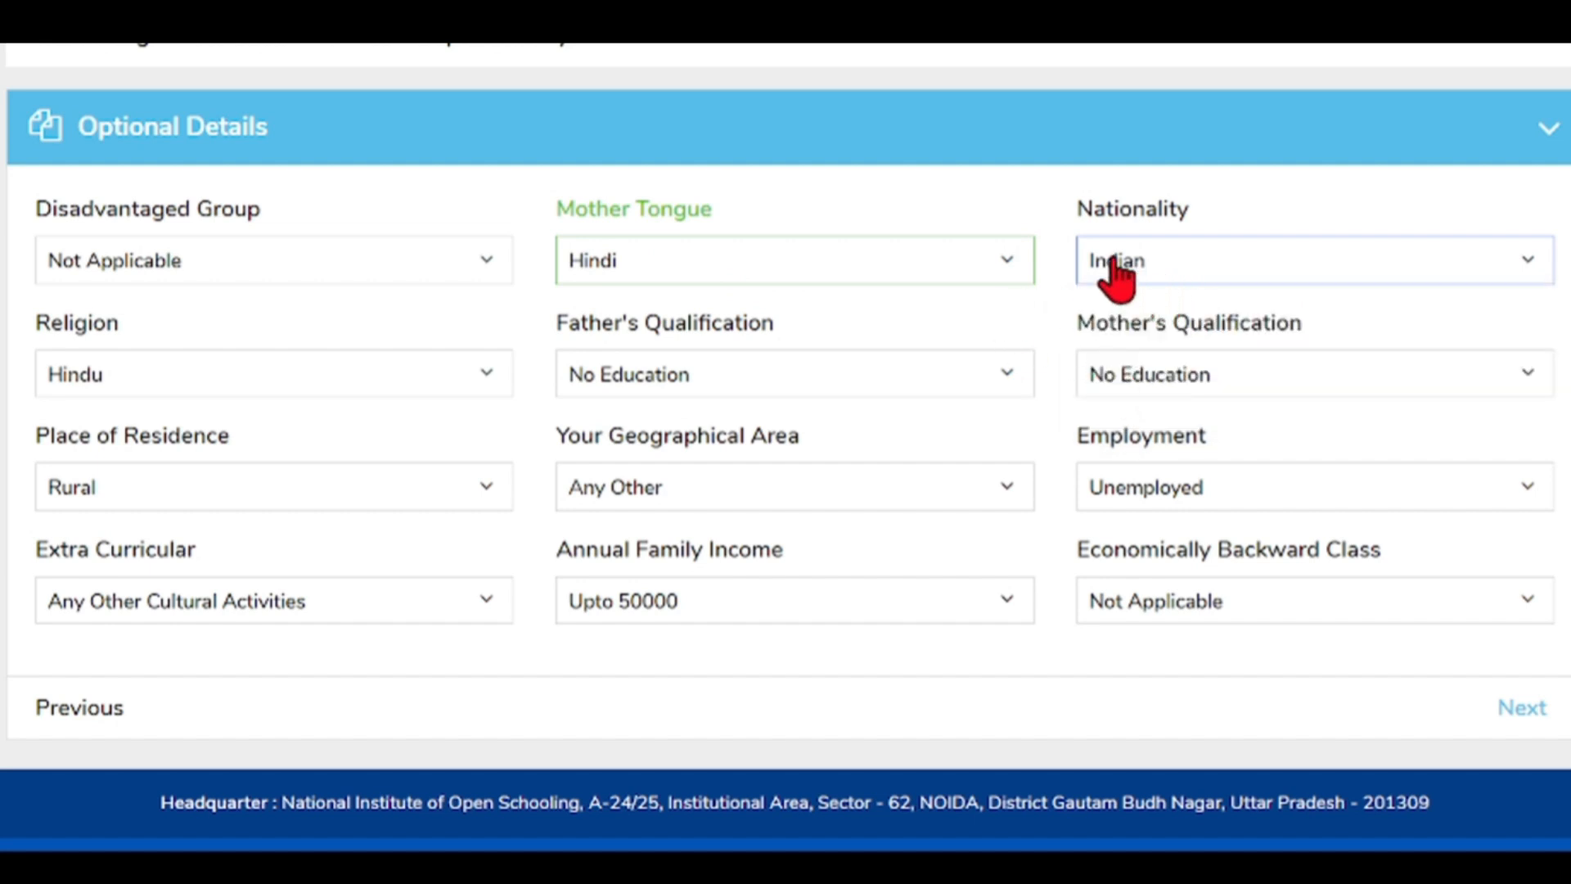
pyautogui.click(103, 376)
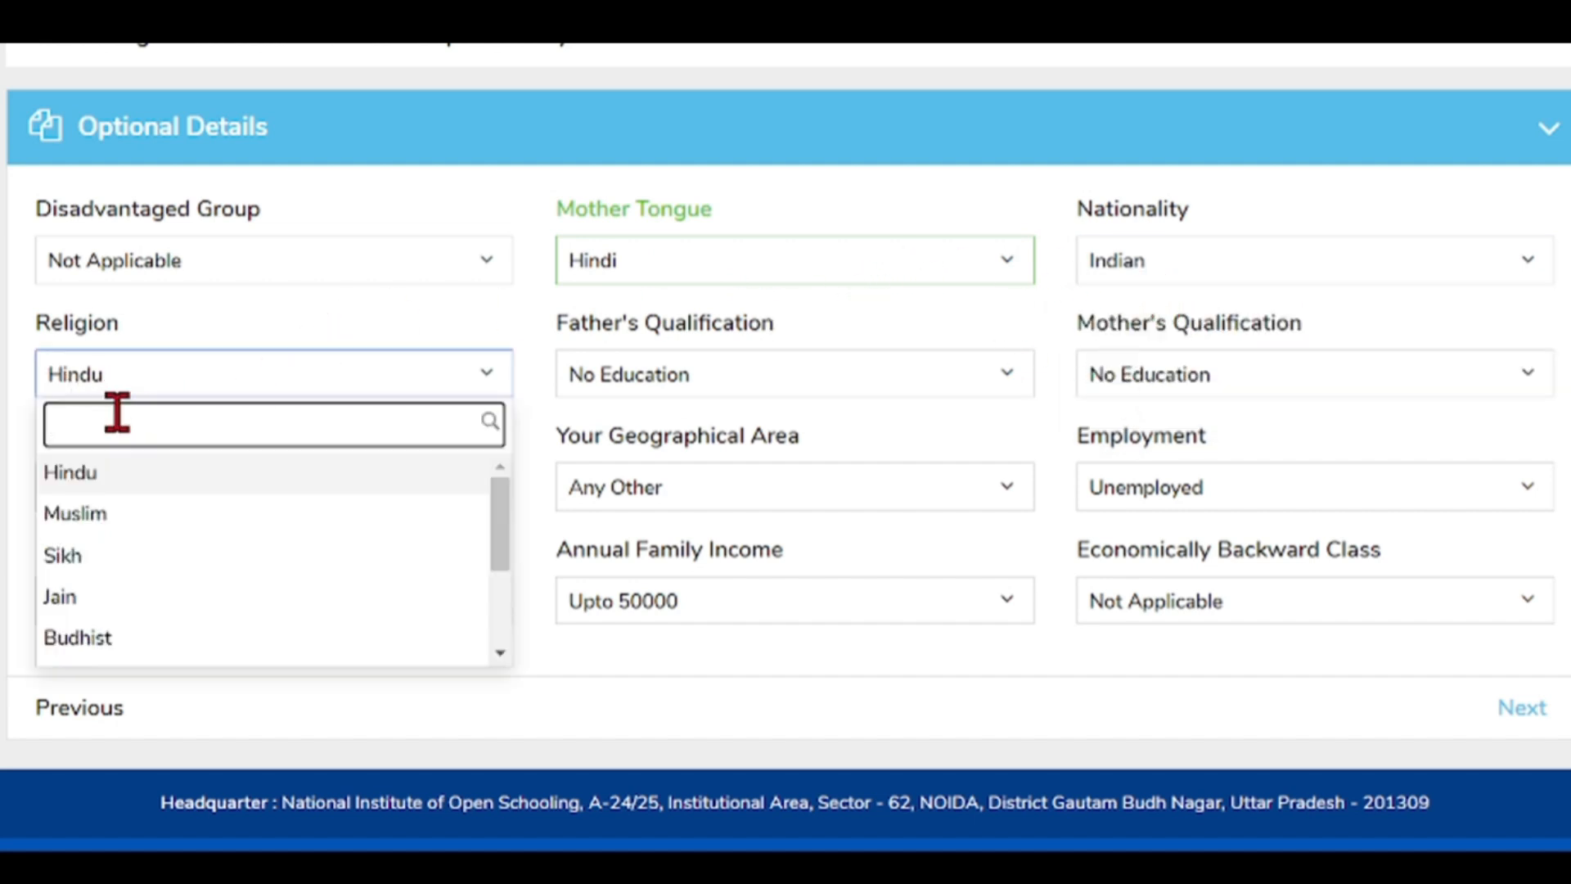
pyautogui.click(98, 458)
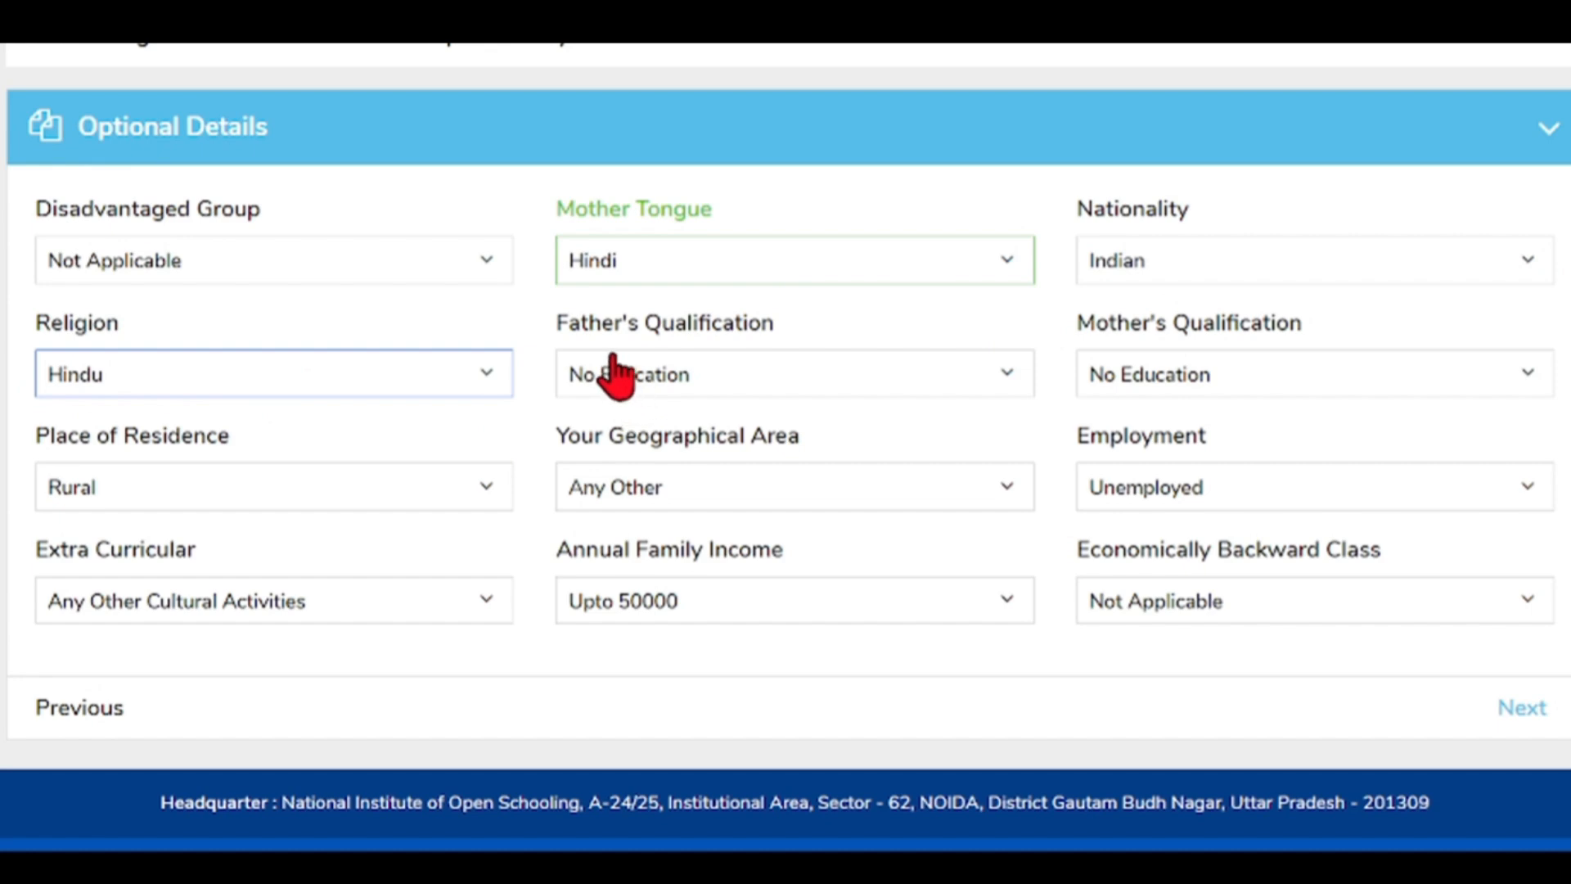
pyautogui.click(687, 381)
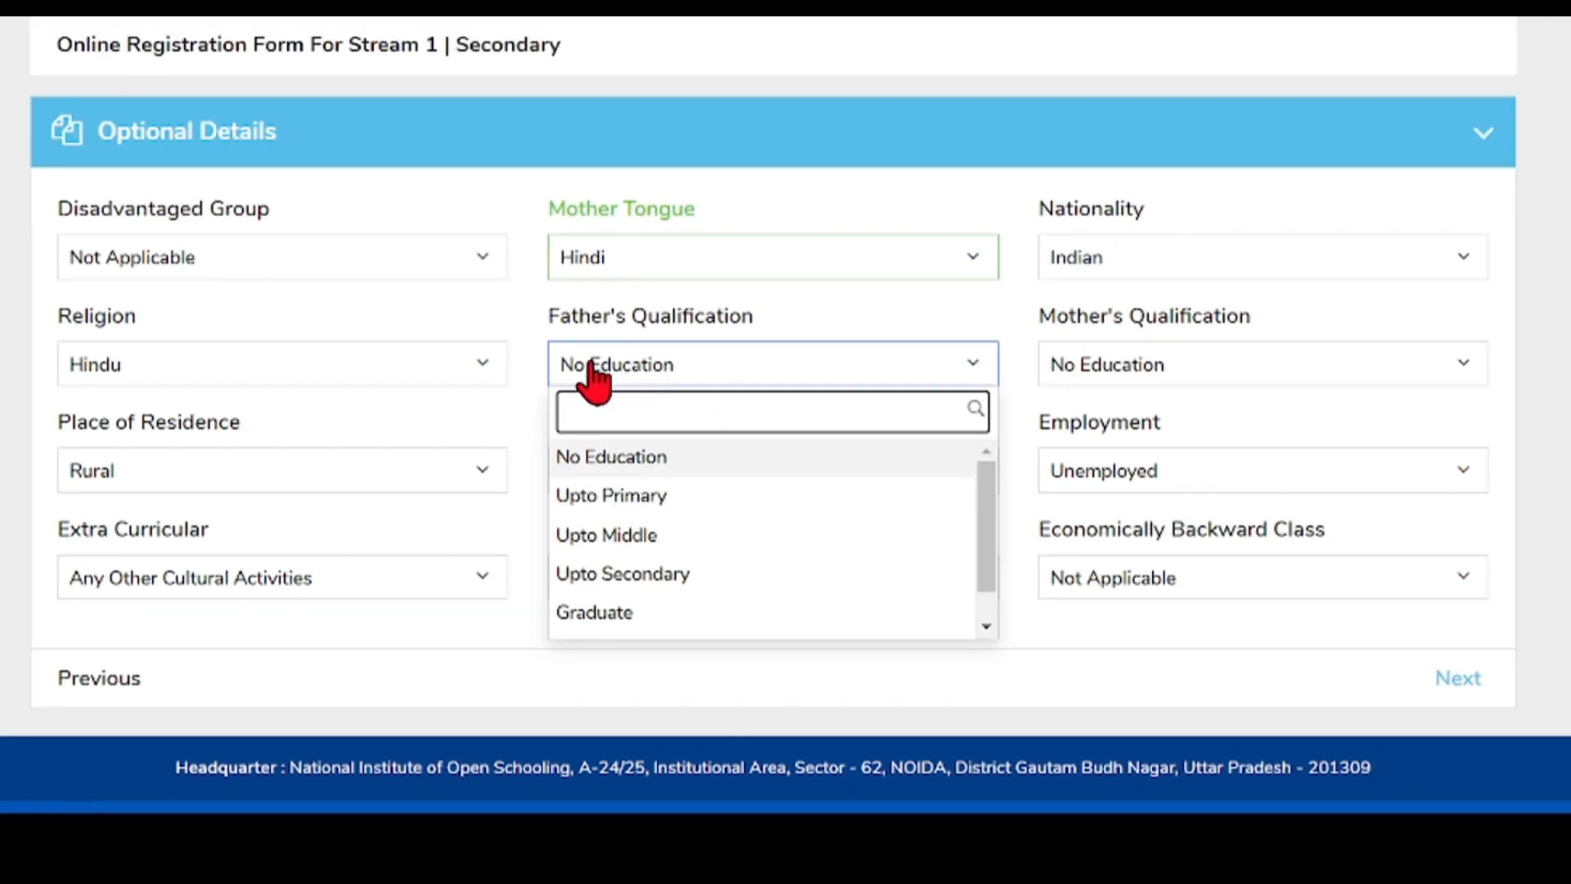
pyautogui.scroll(-1, 712, 570)
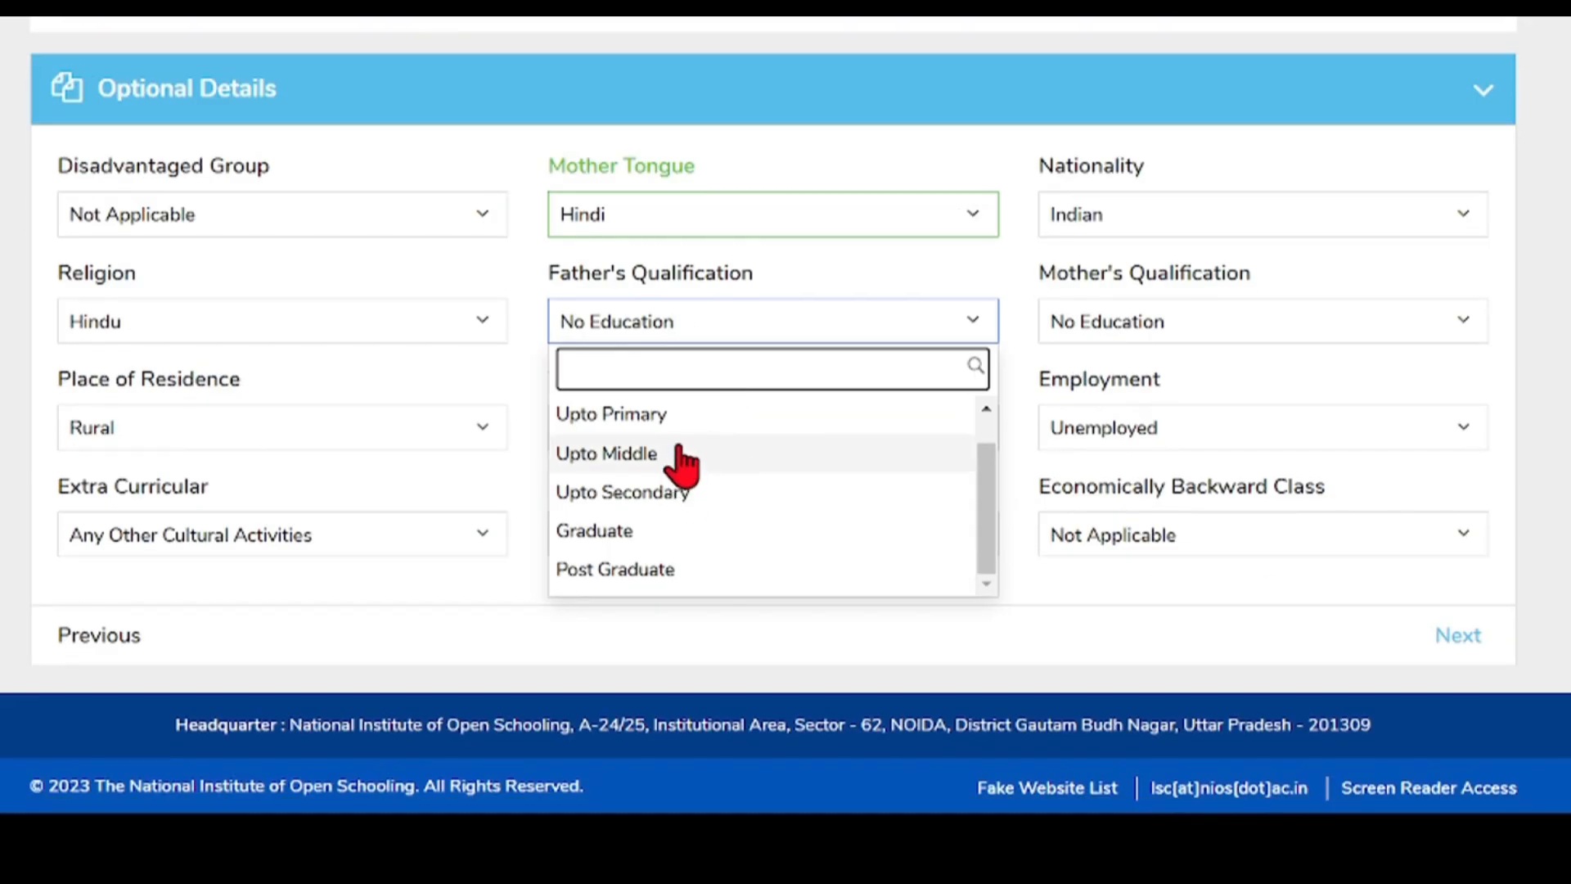
pyautogui.scroll(1, 679, 491)
pyautogui.click(679, 415)
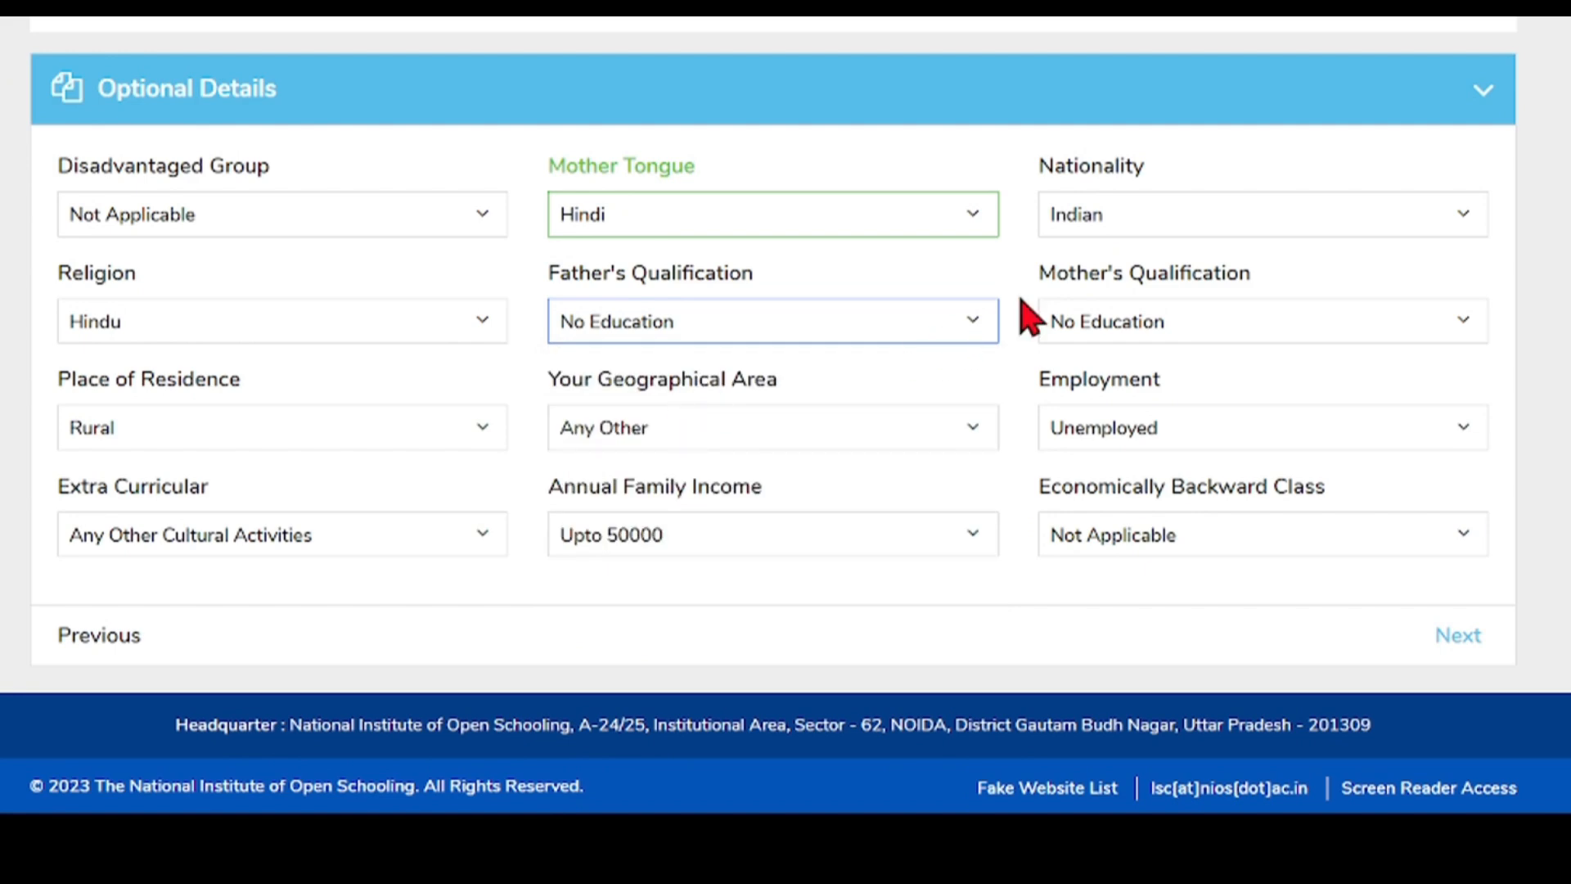
pyautogui.click(1123, 344)
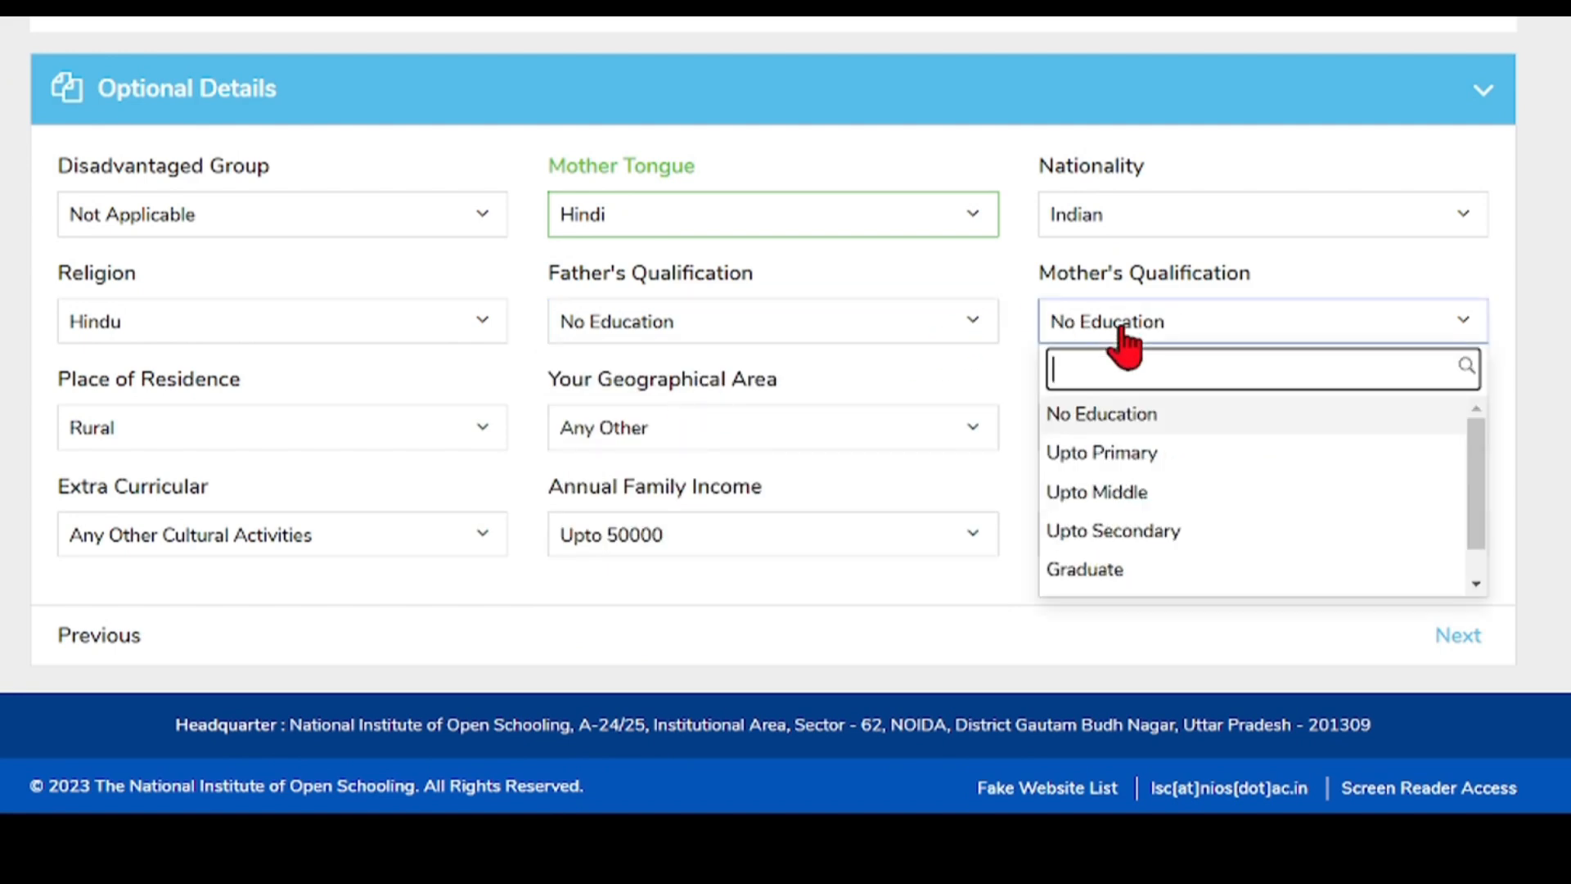
pyautogui.click(1127, 416)
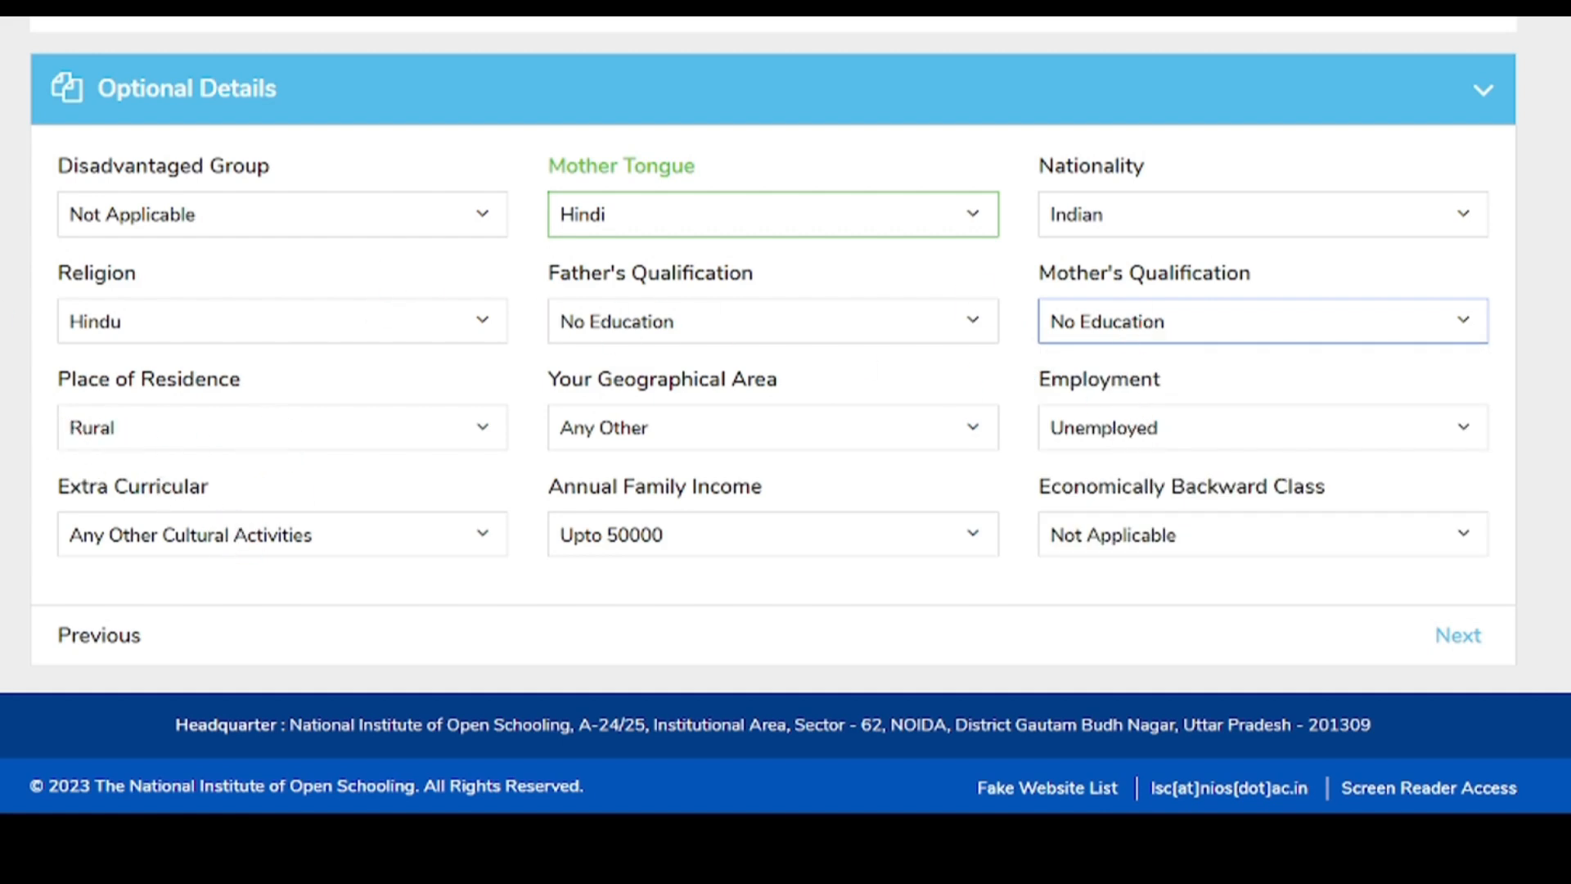
pyautogui.click(275, 438)
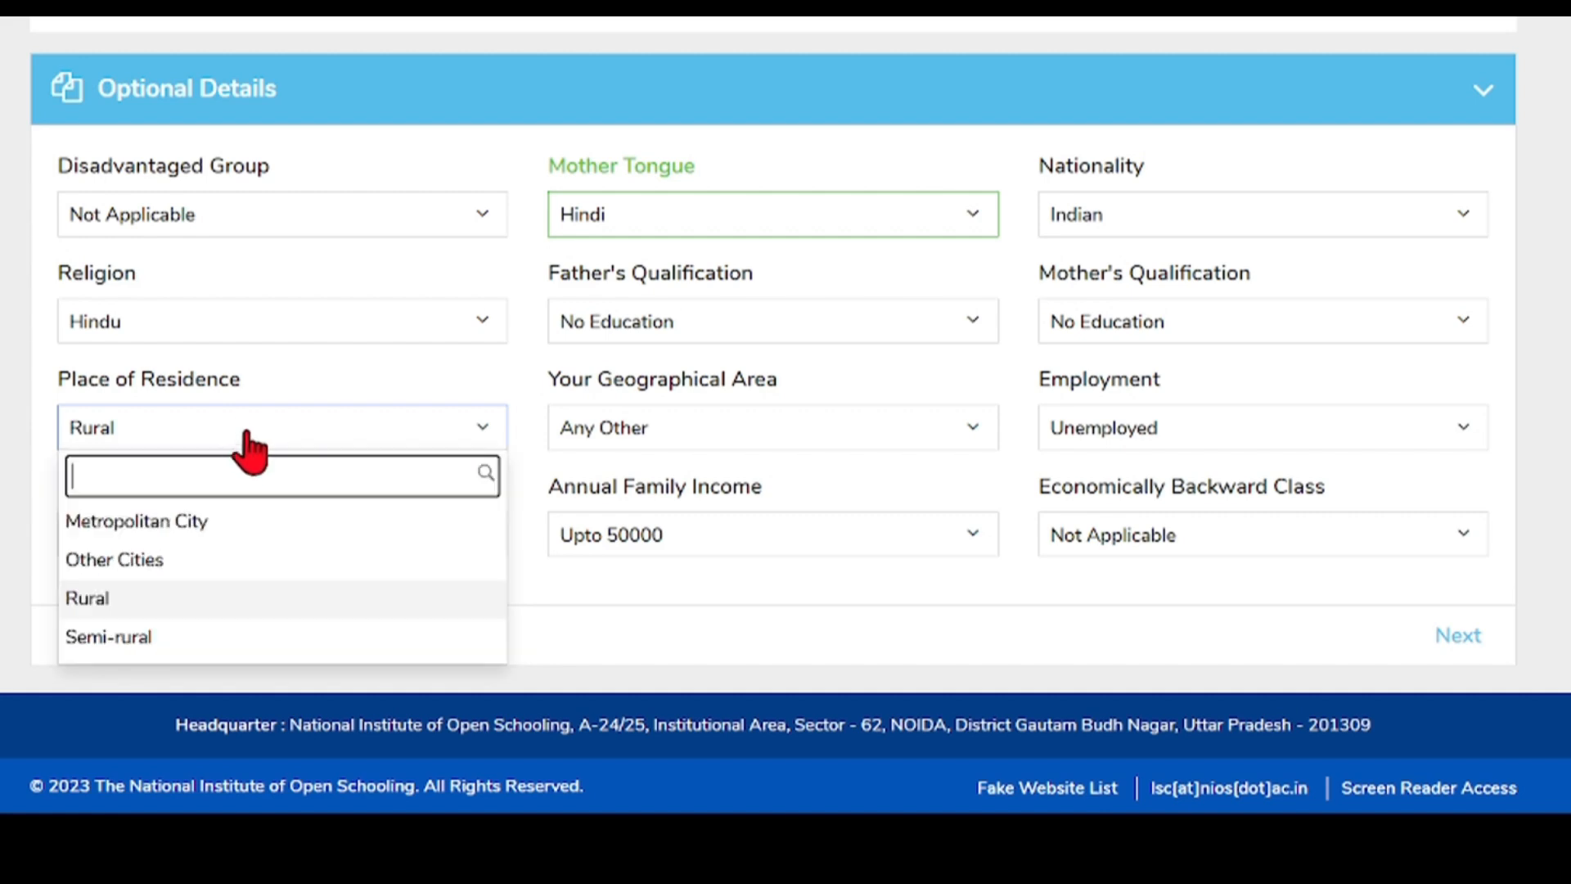
pyautogui.click(211, 427)
pyautogui.click(633, 426)
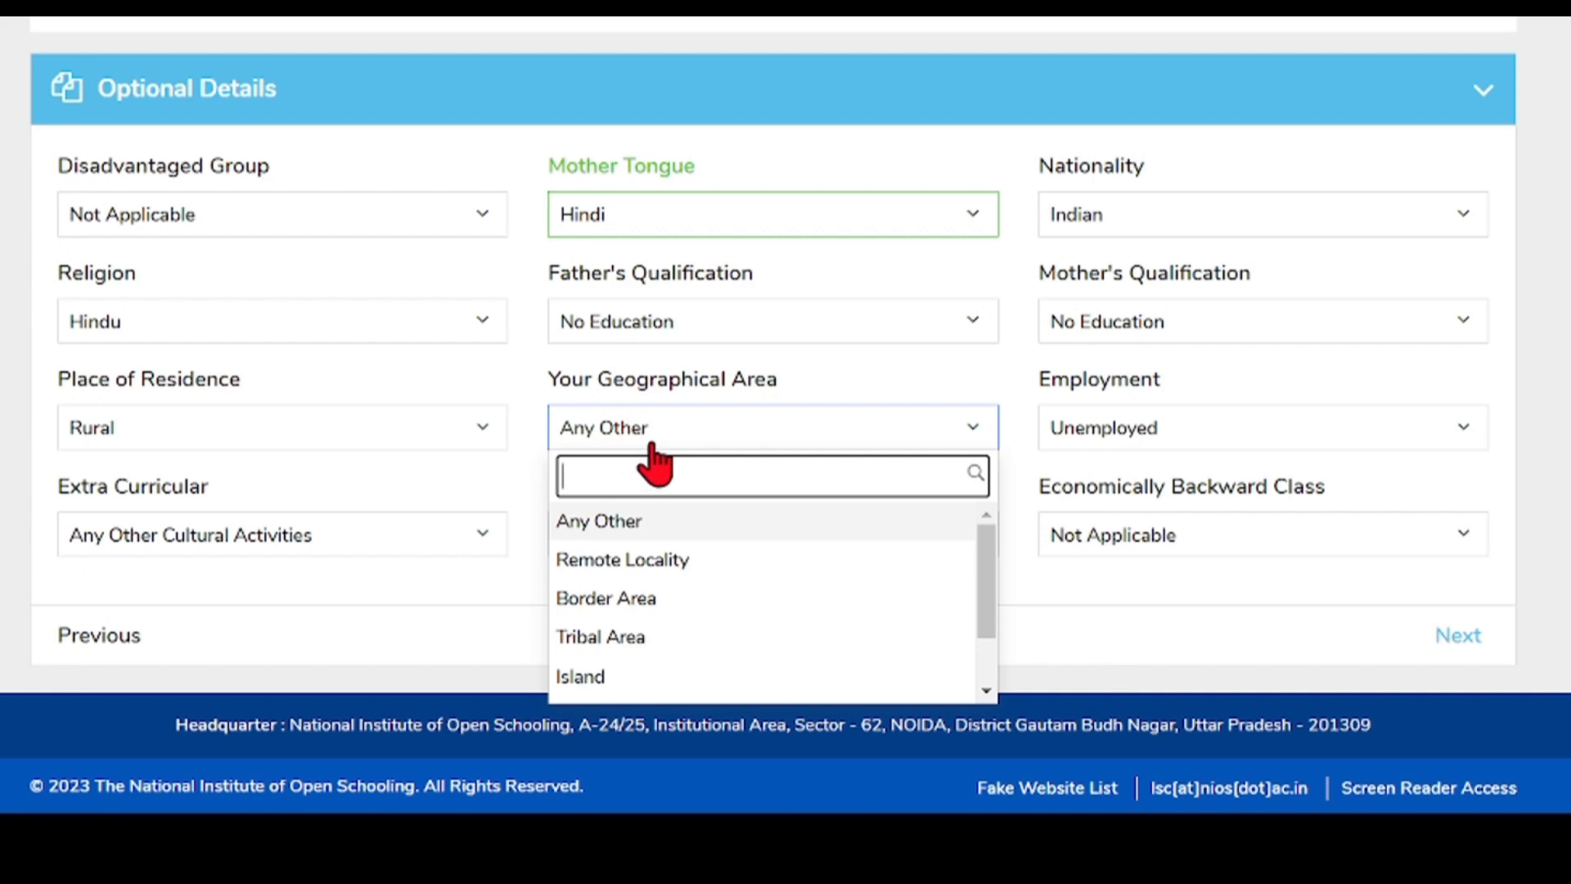
pyautogui.click(653, 438)
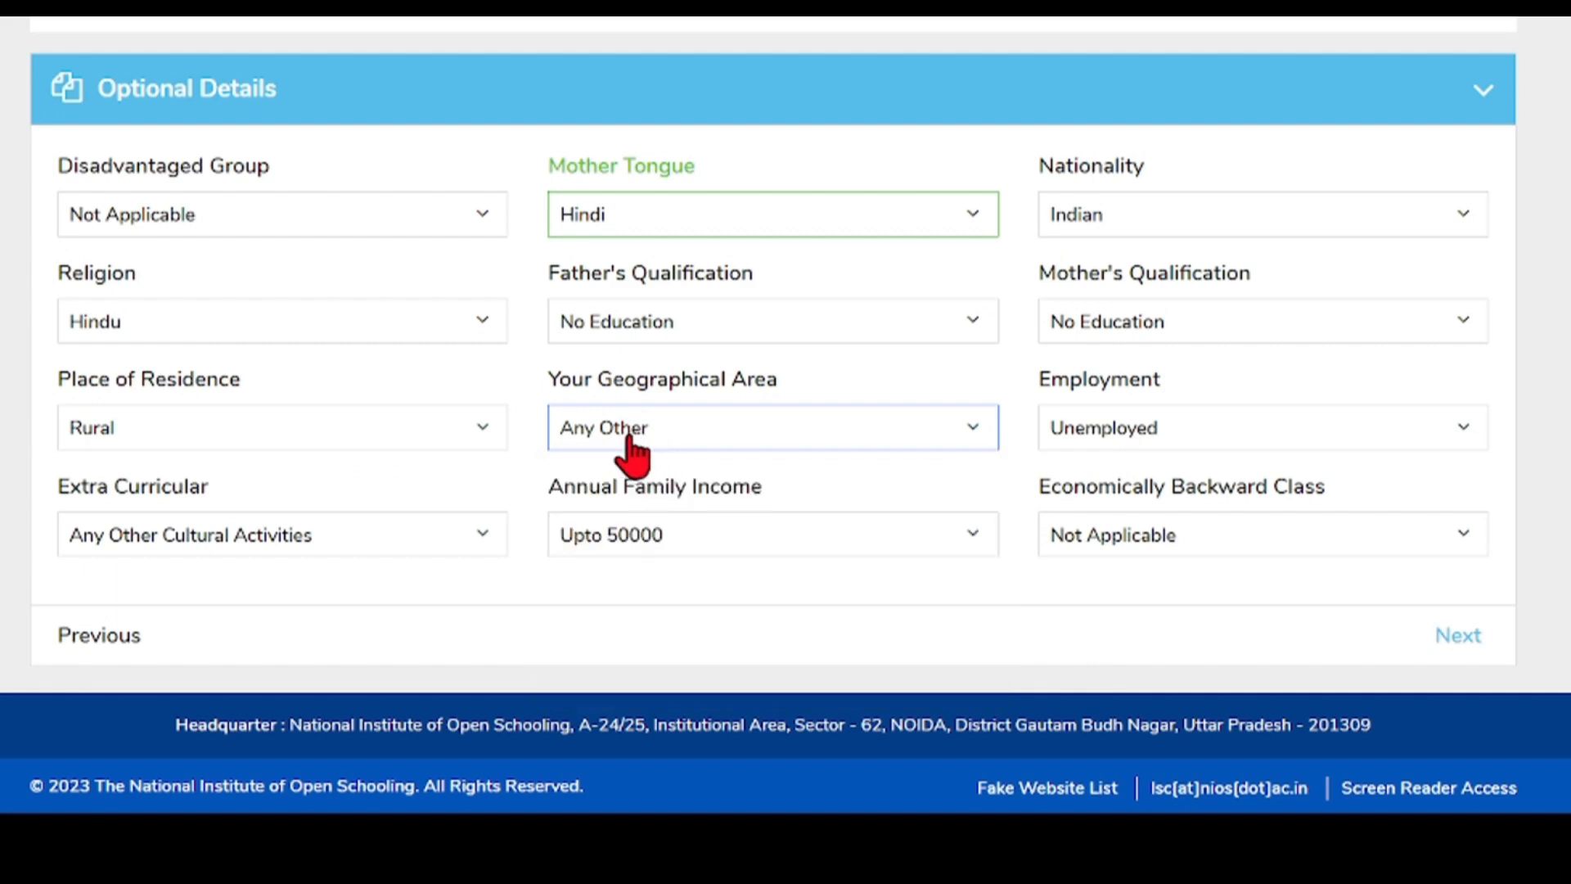
pyautogui.click(630, 442)
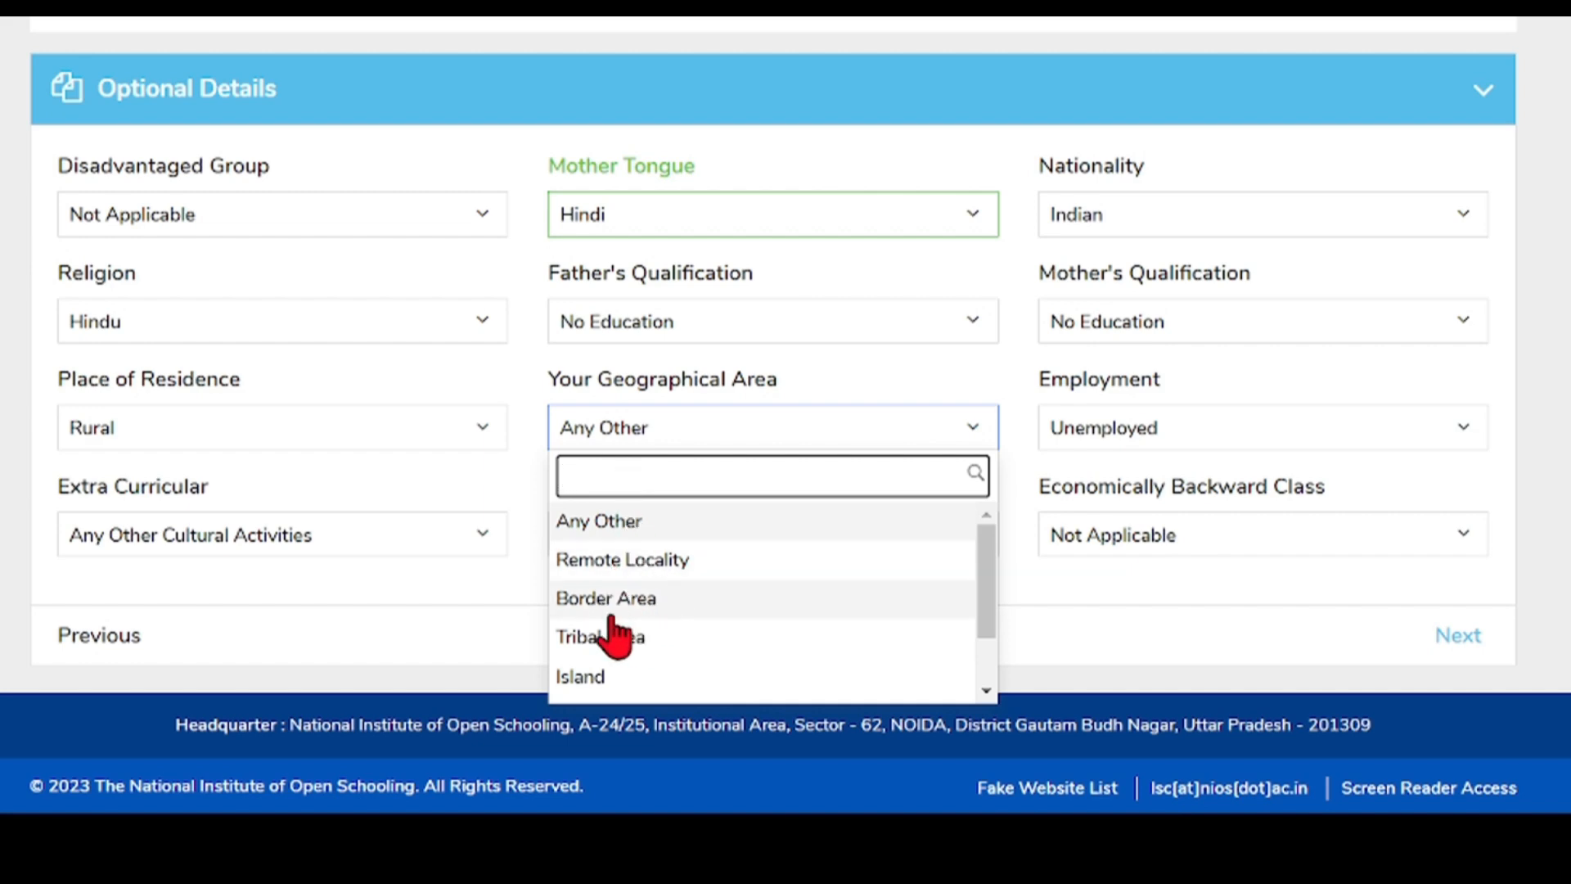
pyautogui.click(635, 447)
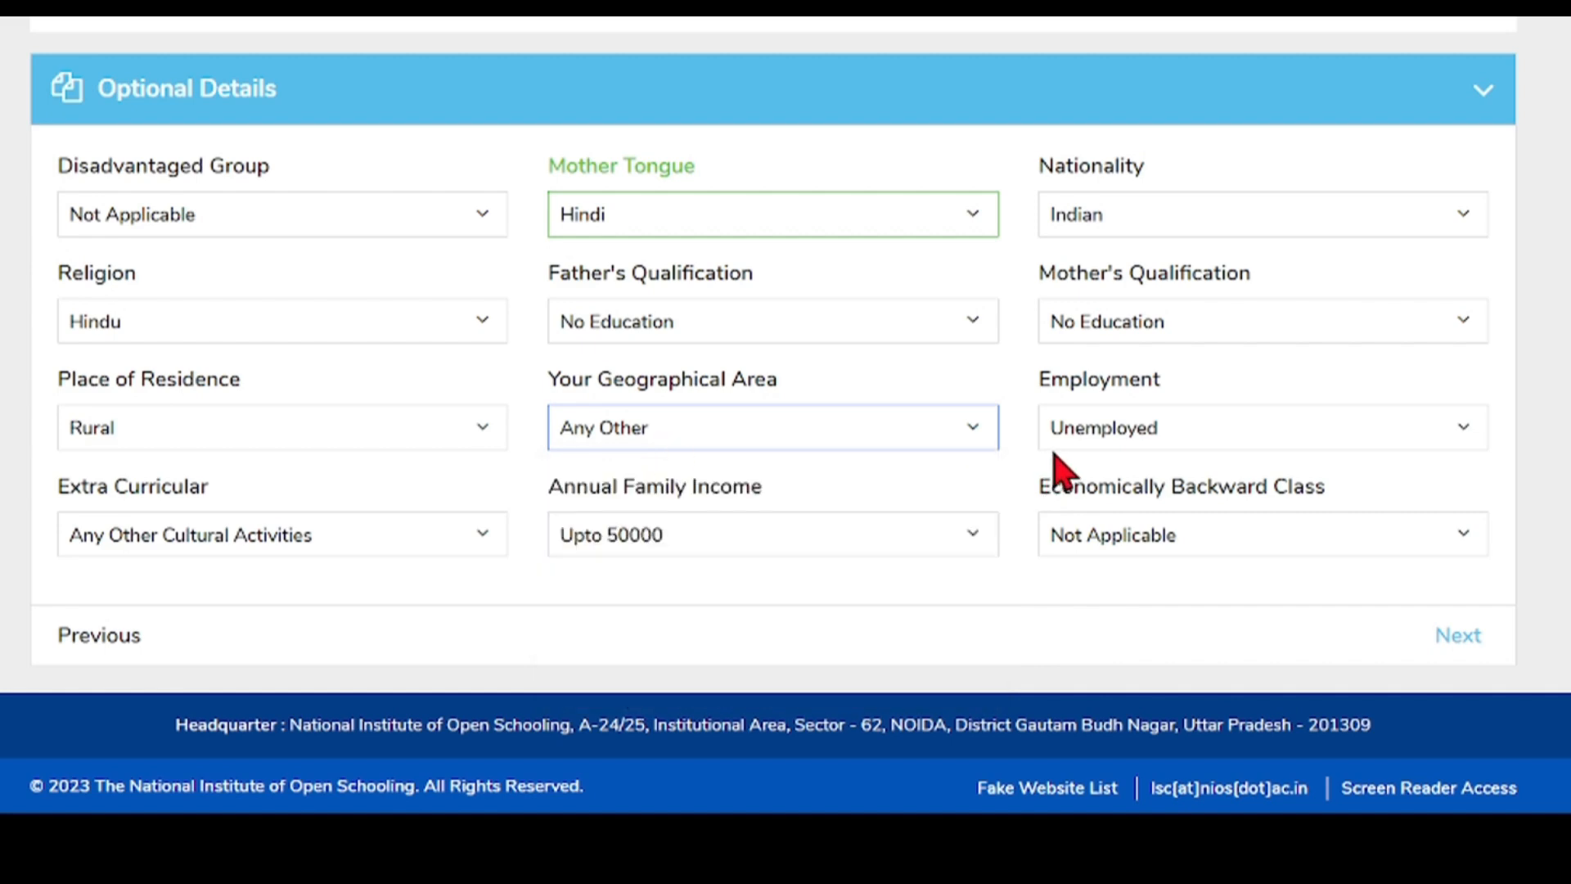
pyautogui.click(1099, 442)
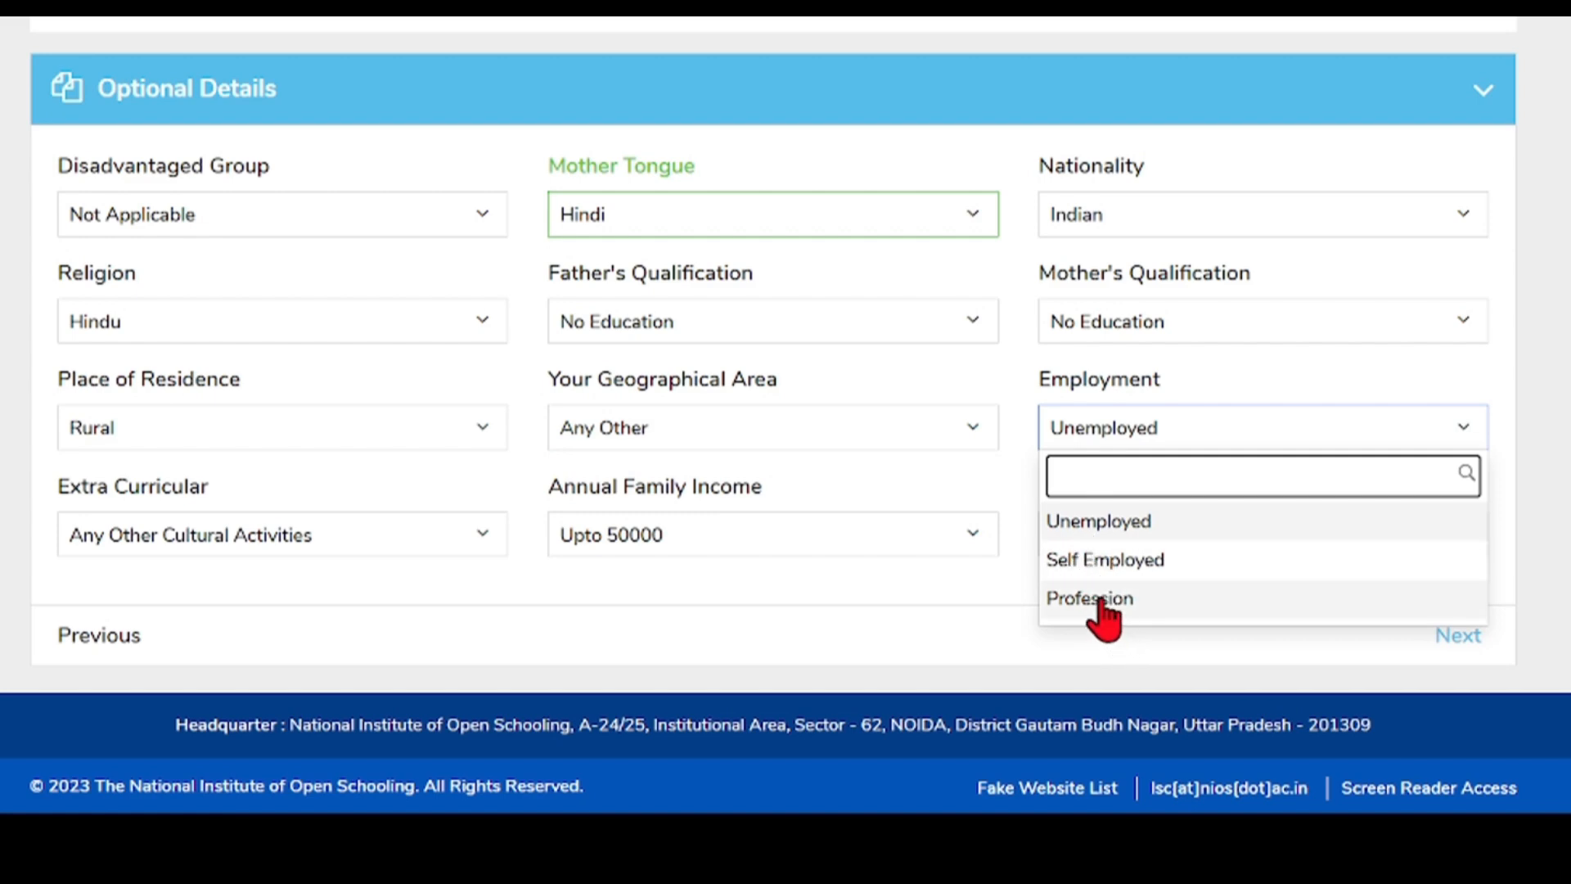
pyautogui.click(1240, 442)
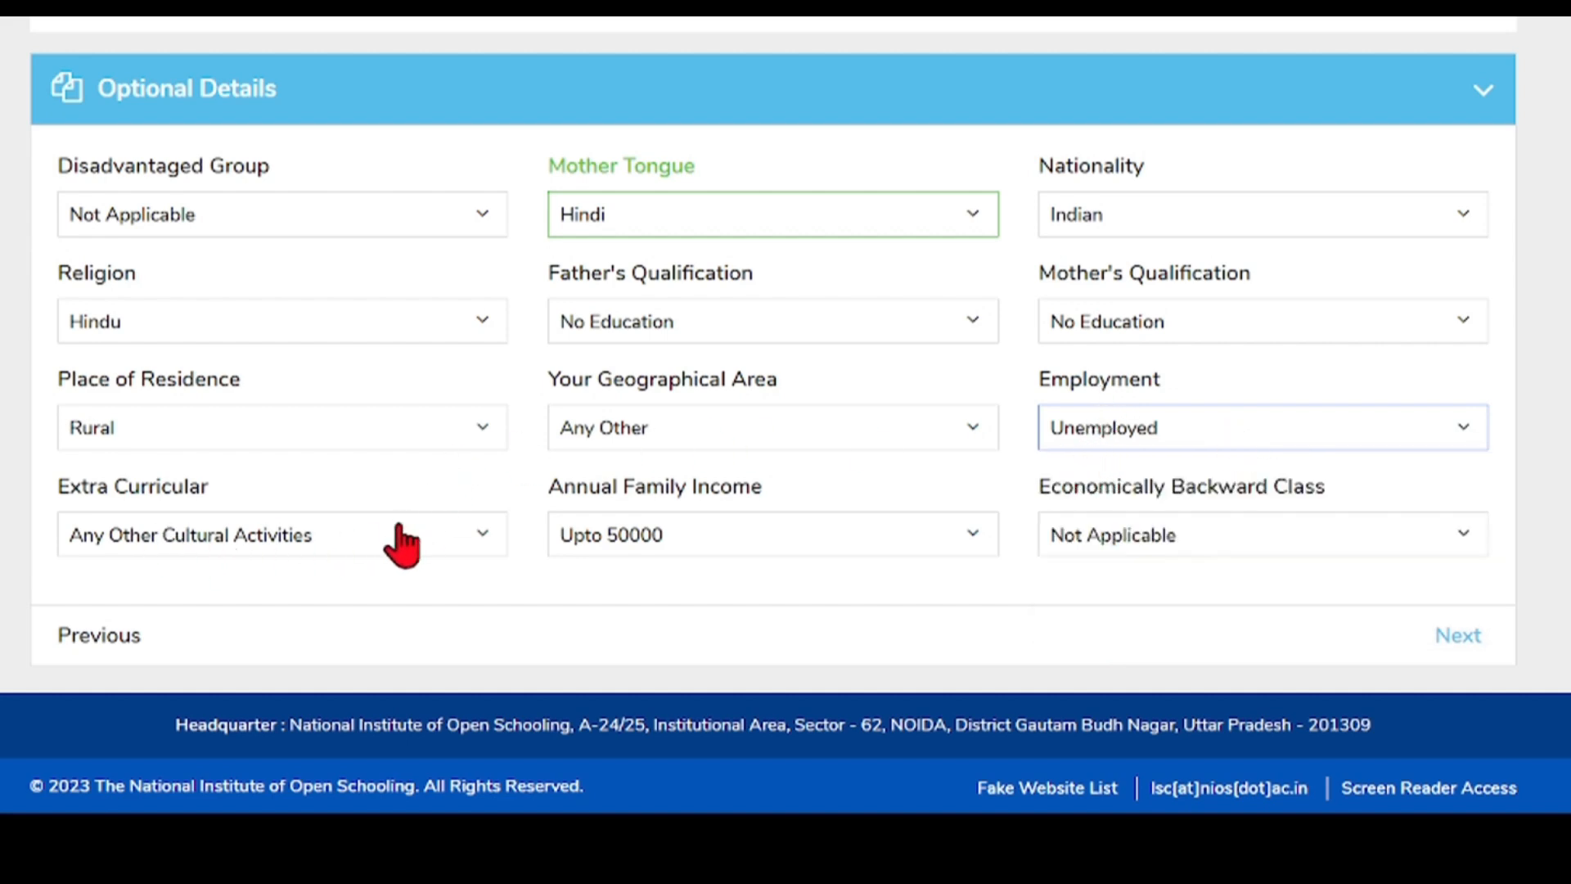
pyautogui.click(690, 559)
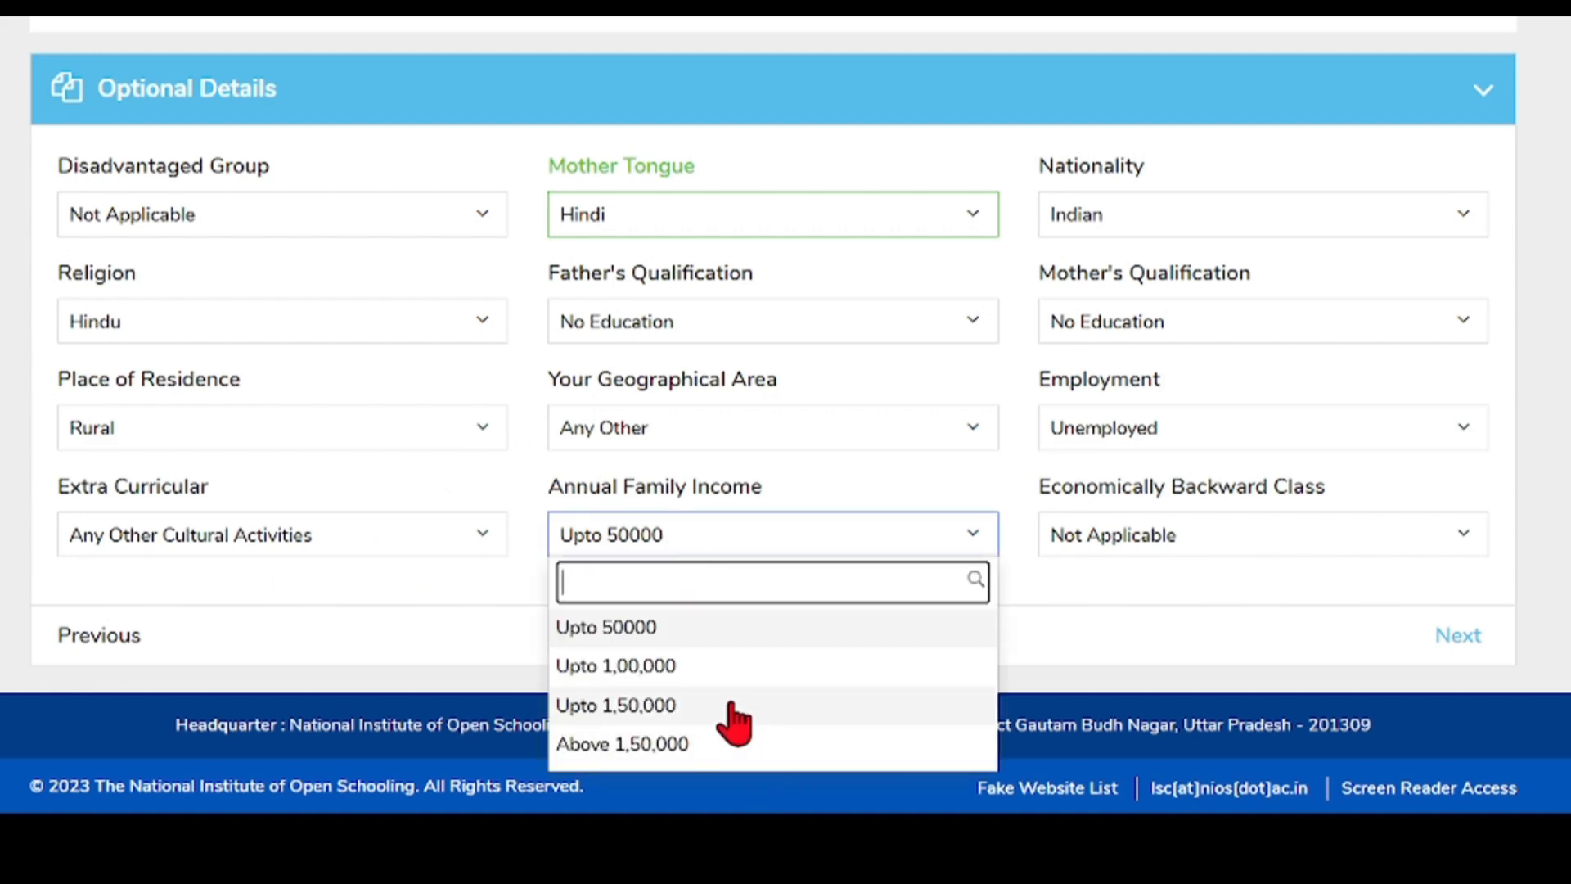
pyautogui.click(818, 546)
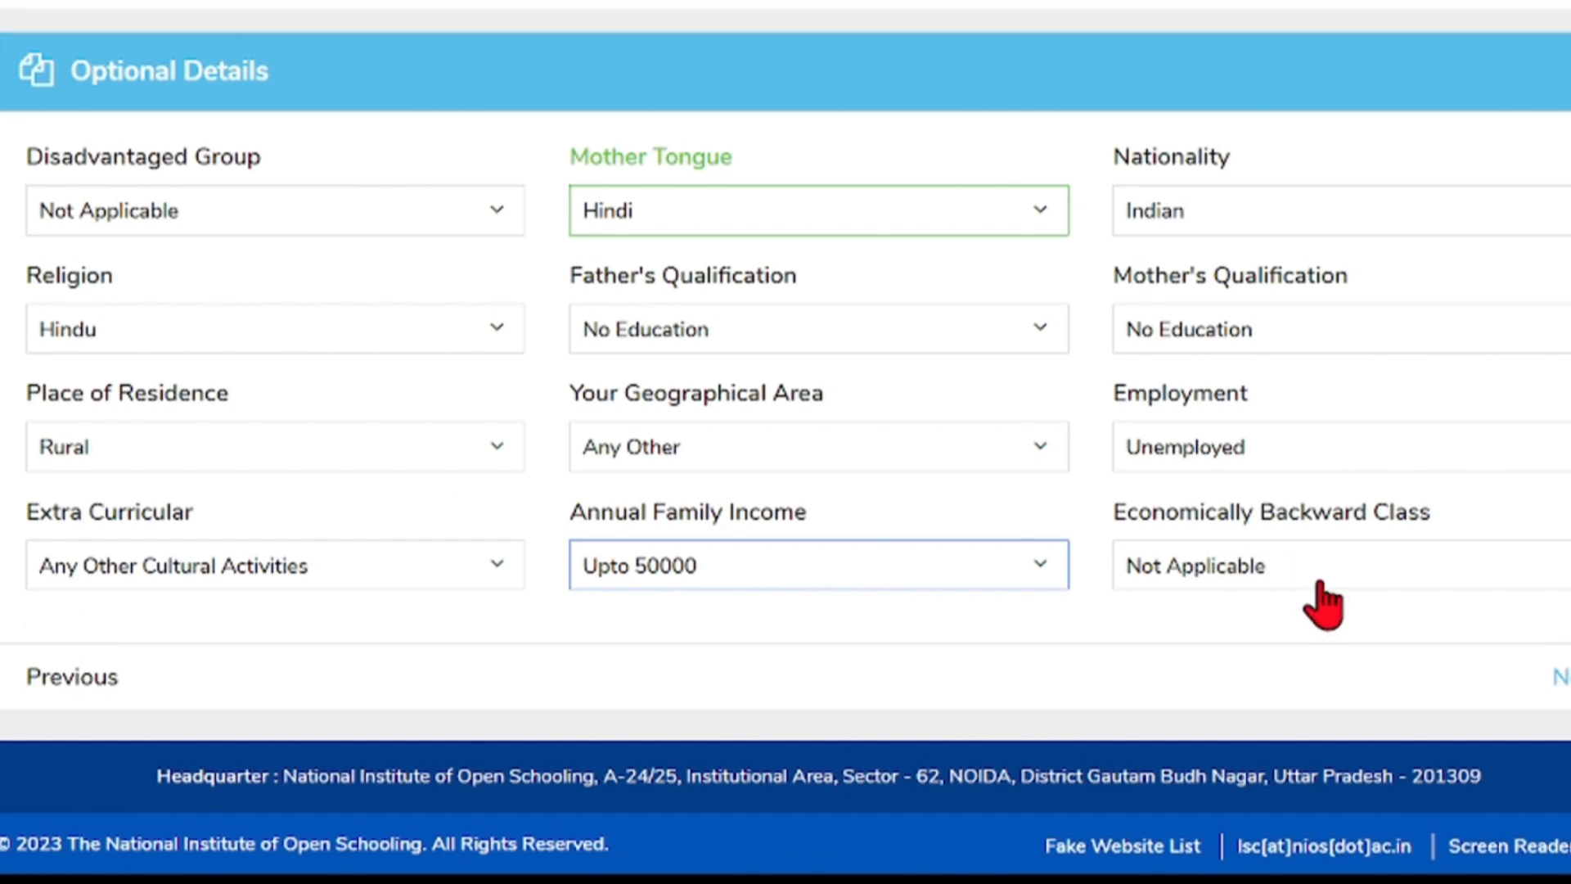
pyautogui.click(1319, 582)
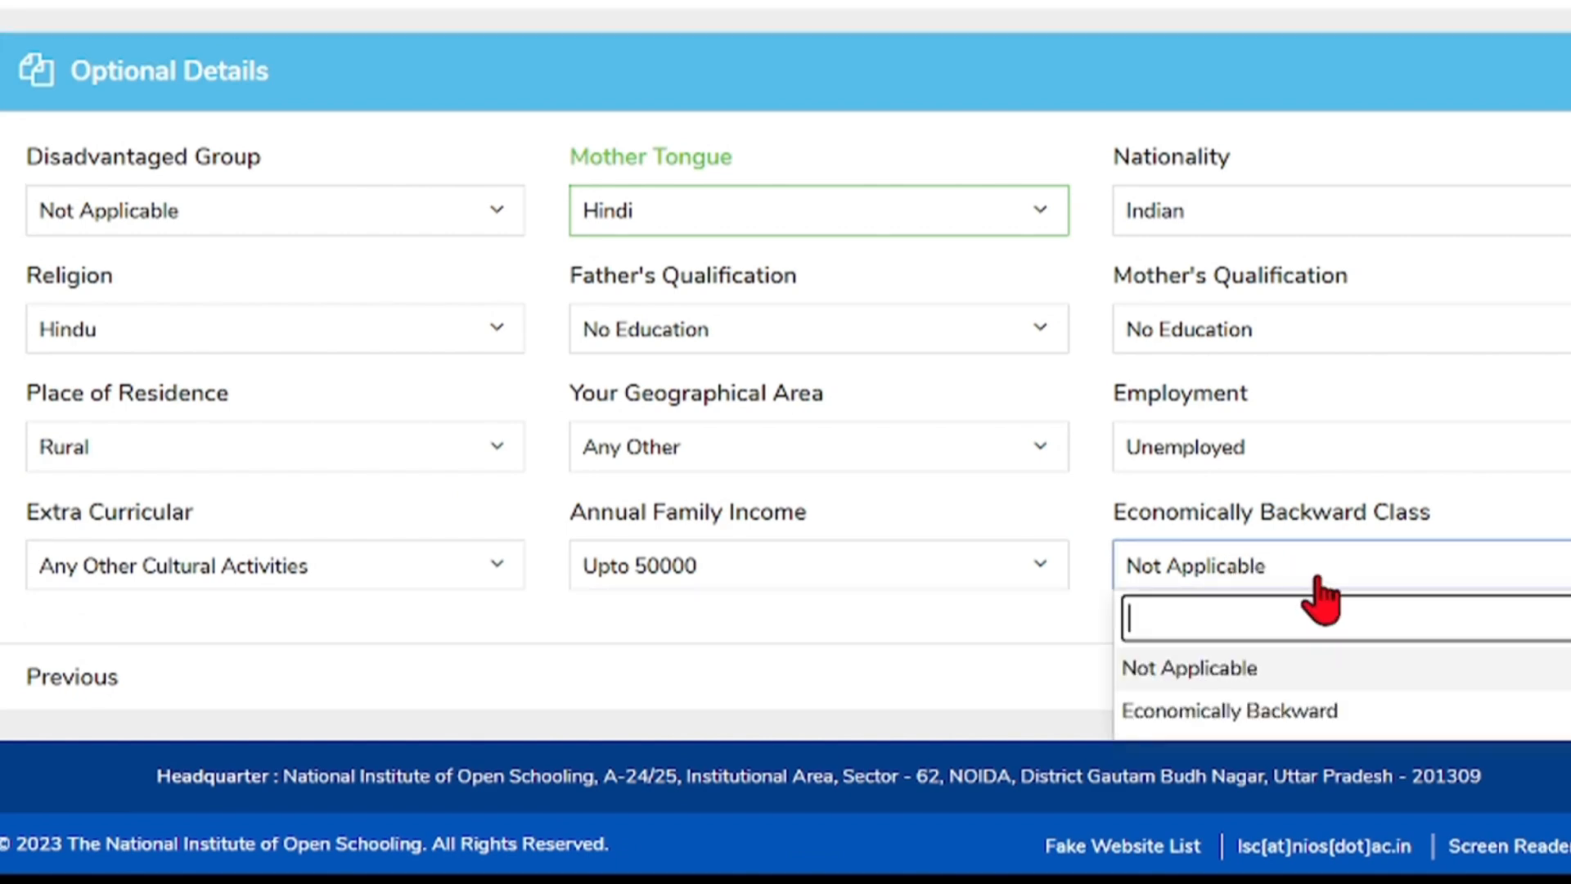
pyautogui.click(1338, 716)
pyautogui.click(1277, 582)
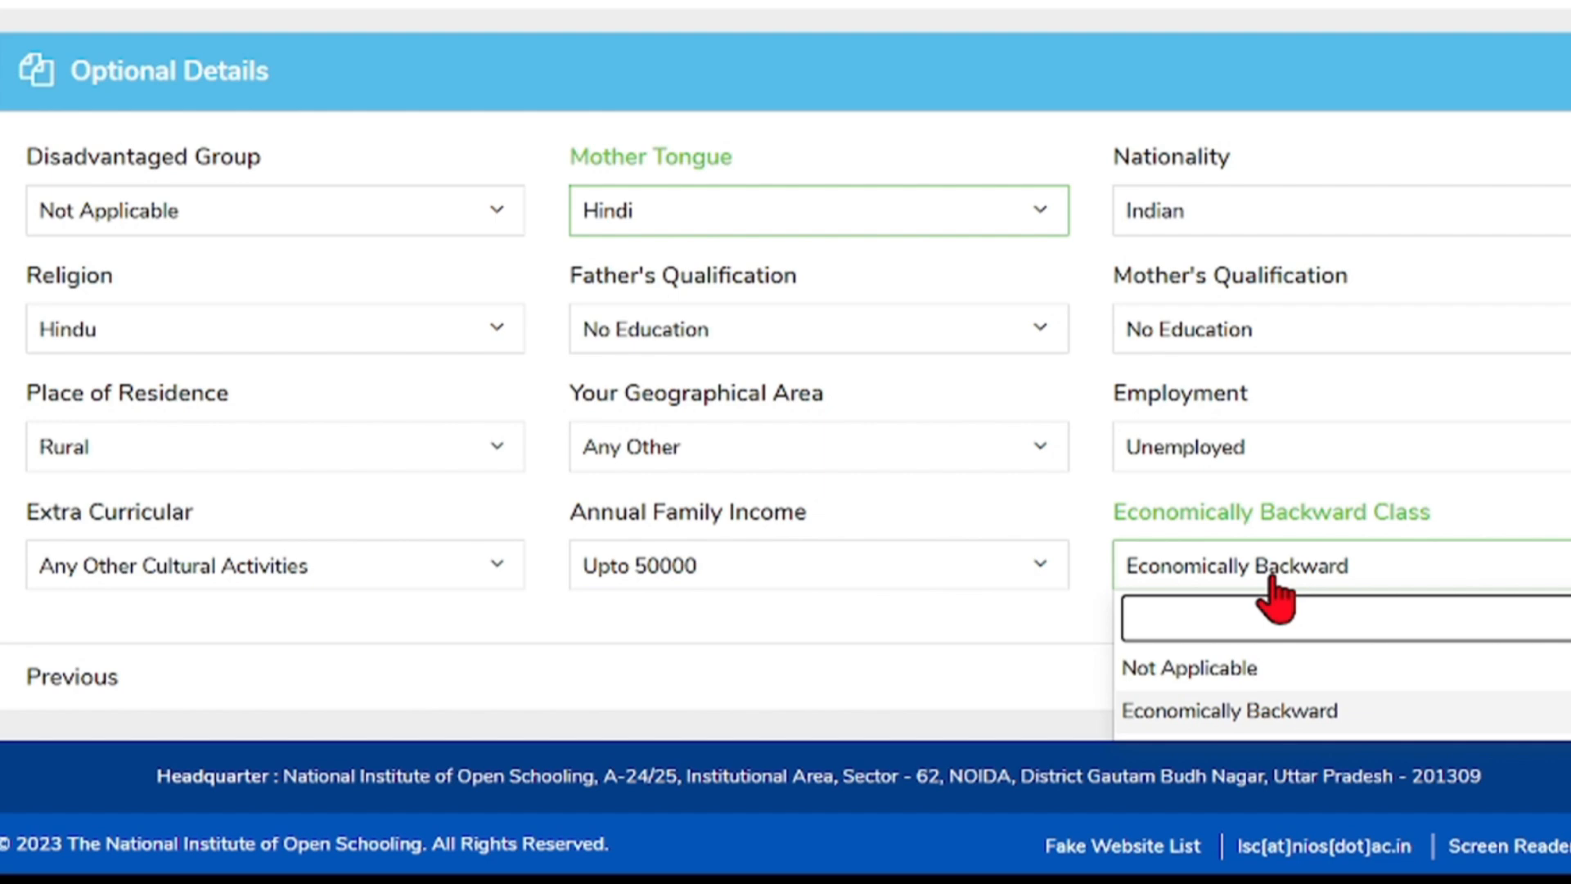
pyautogui.click(1247, 673)
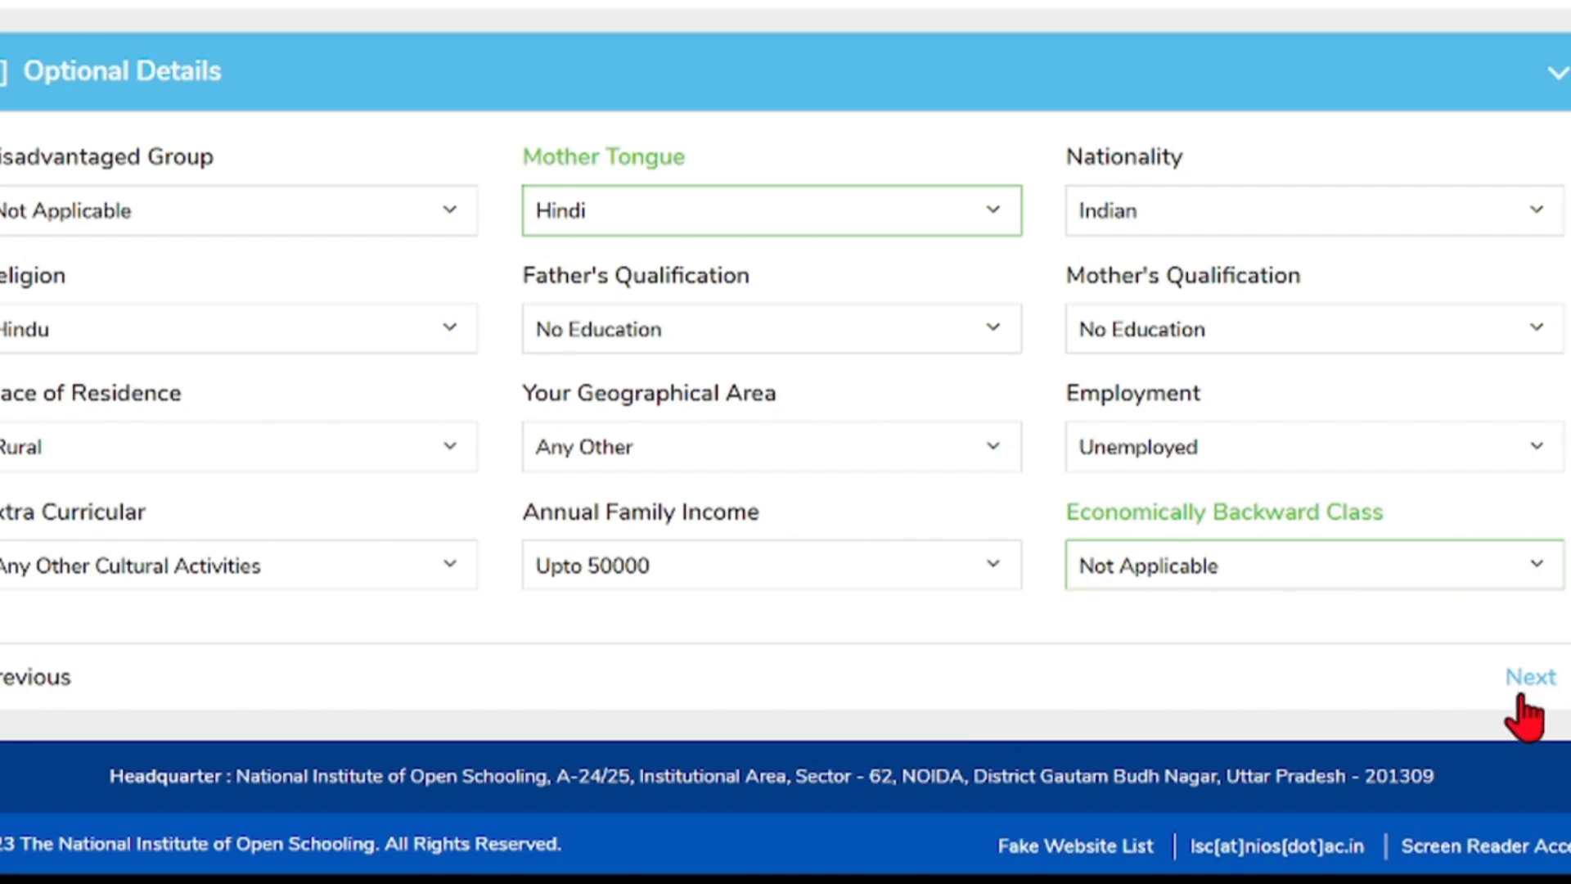
# Go to subject selection and add 302-English and 301-Hindi to Group A-A.
pyautogui.click(1532, 679)
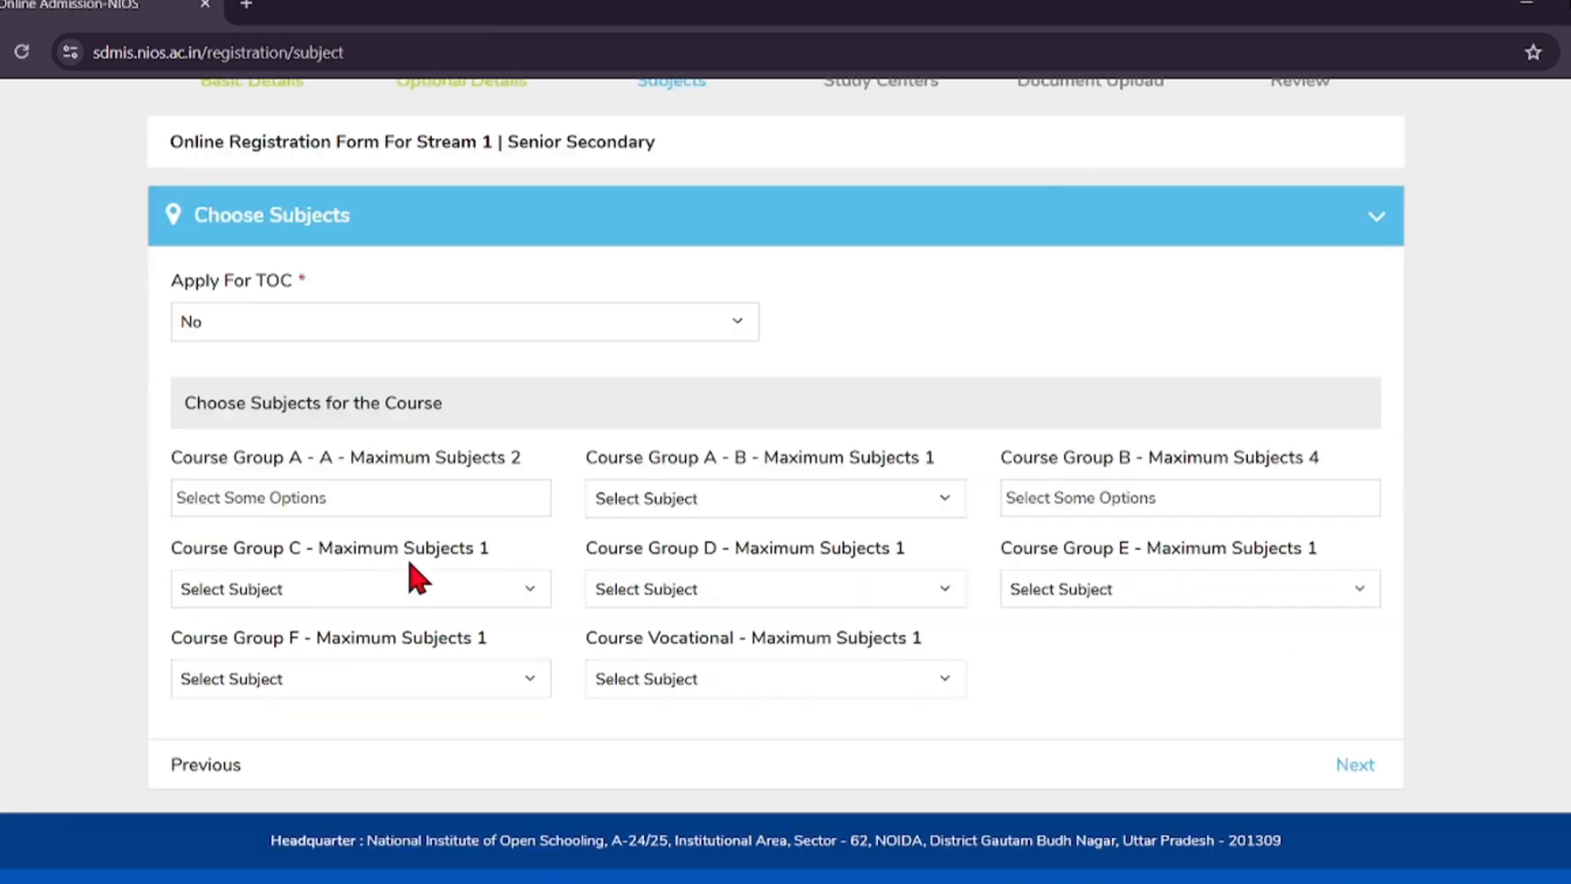
pyautogui.click(297, 504)
pyautogui.click(336, 536)
pyautogui.click(673, 499)
pyautogui.click(319, 499)
pyautogui.click(270, 534)
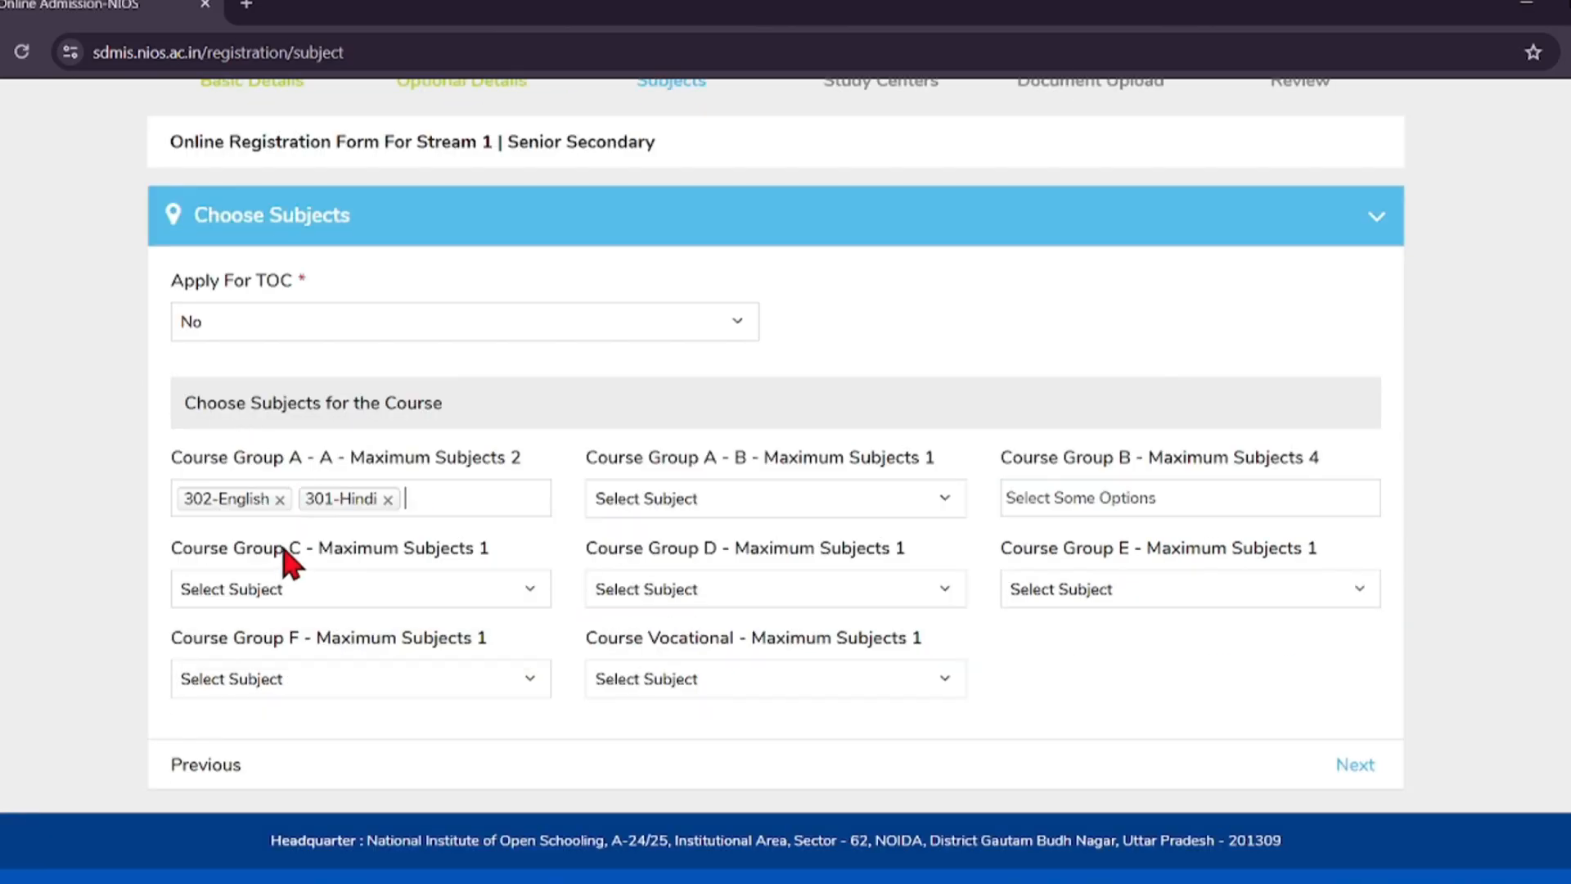
pyautogui.click(654, 497)
# Choose 315-History for Group C after browsing the other group lists.
pyautogui.click(1145, 497)
pyautogui.scroll(-5, 1101, 622)
pyautogui.scroll(4, 1101, 642)
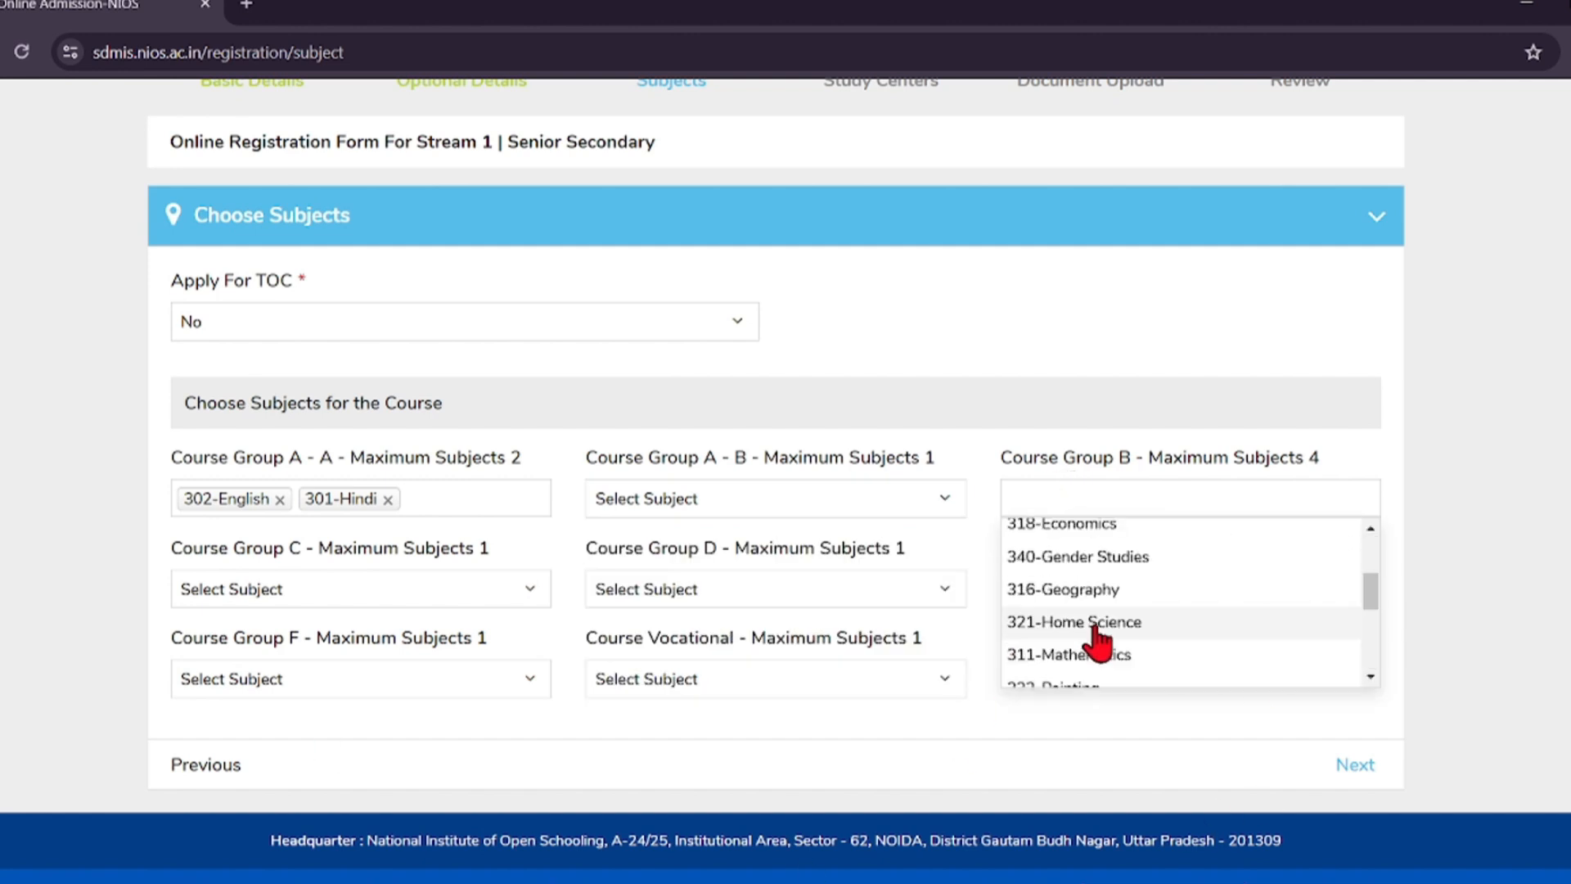
pyautogui.scroll(3, 1100, 643)
pyautogui.click(417, 591)
pyautogui.click(354, 695)
pyautogui.click(749, 589)
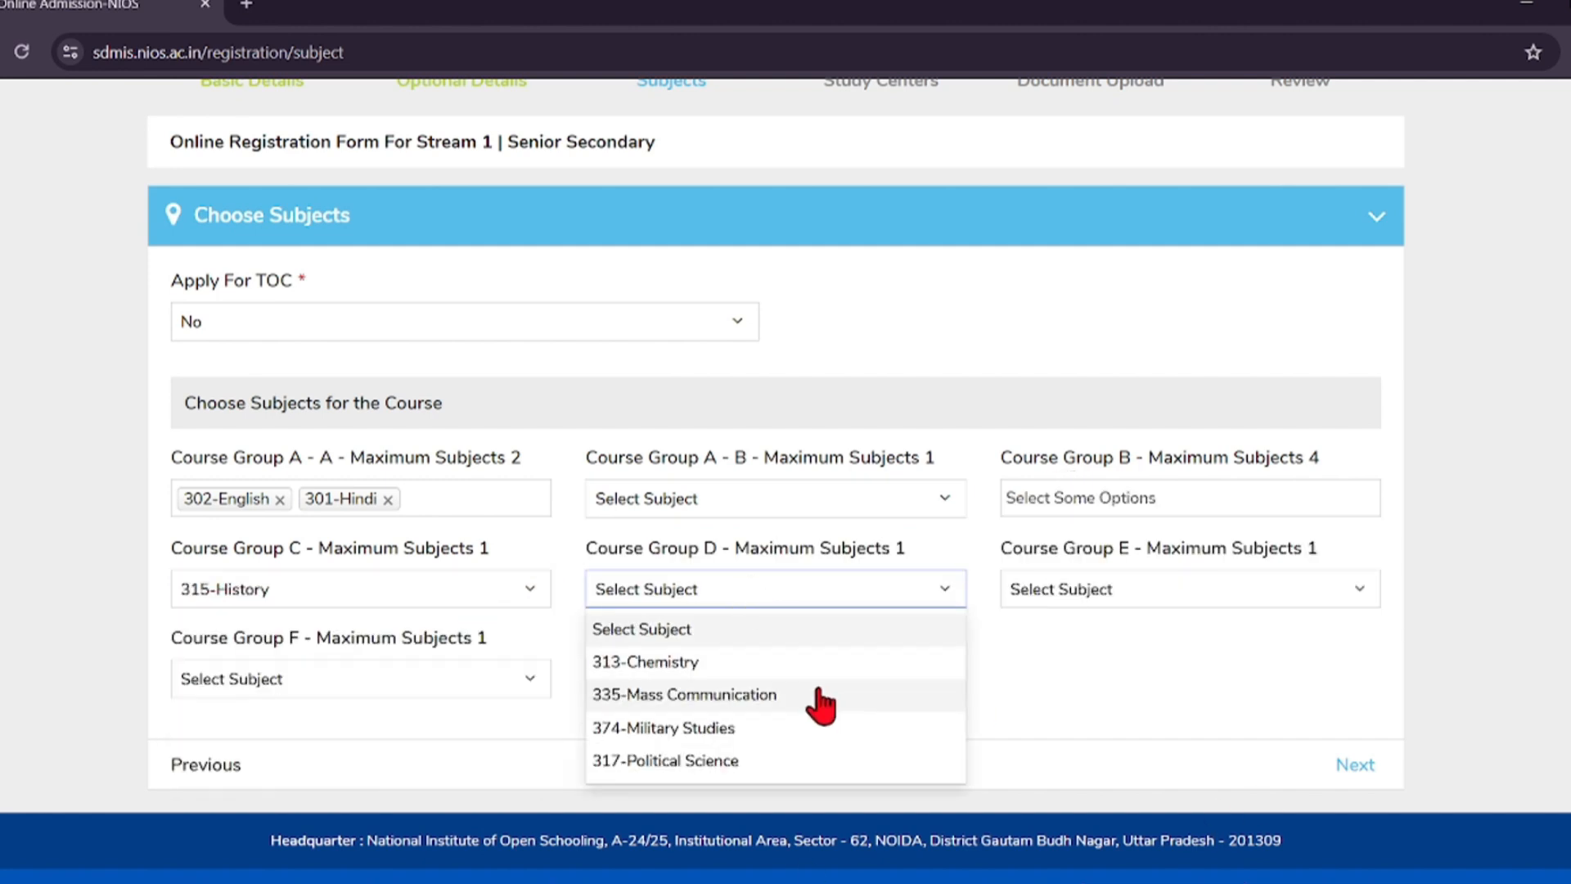
pyautogui.click(1197, 596)
pyautogui.click(391, 691)
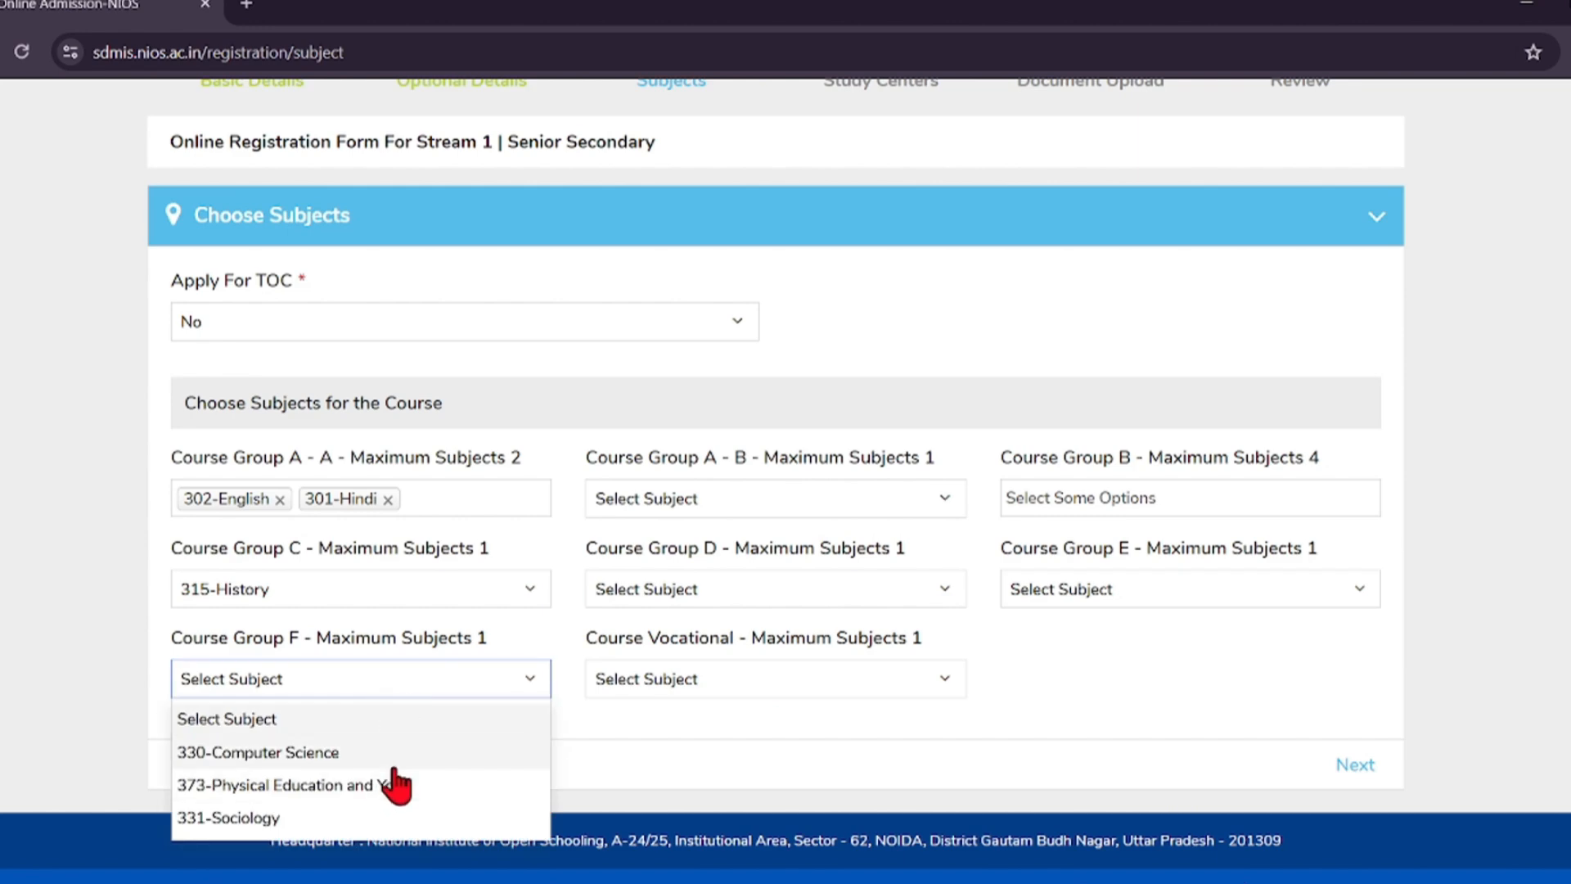
pyautogui.click(746, 688)
pyautogui.click(746, 684)
# Add 347-Bharatiya Darshan to Group B.
pyautogui.click(1129, 498)
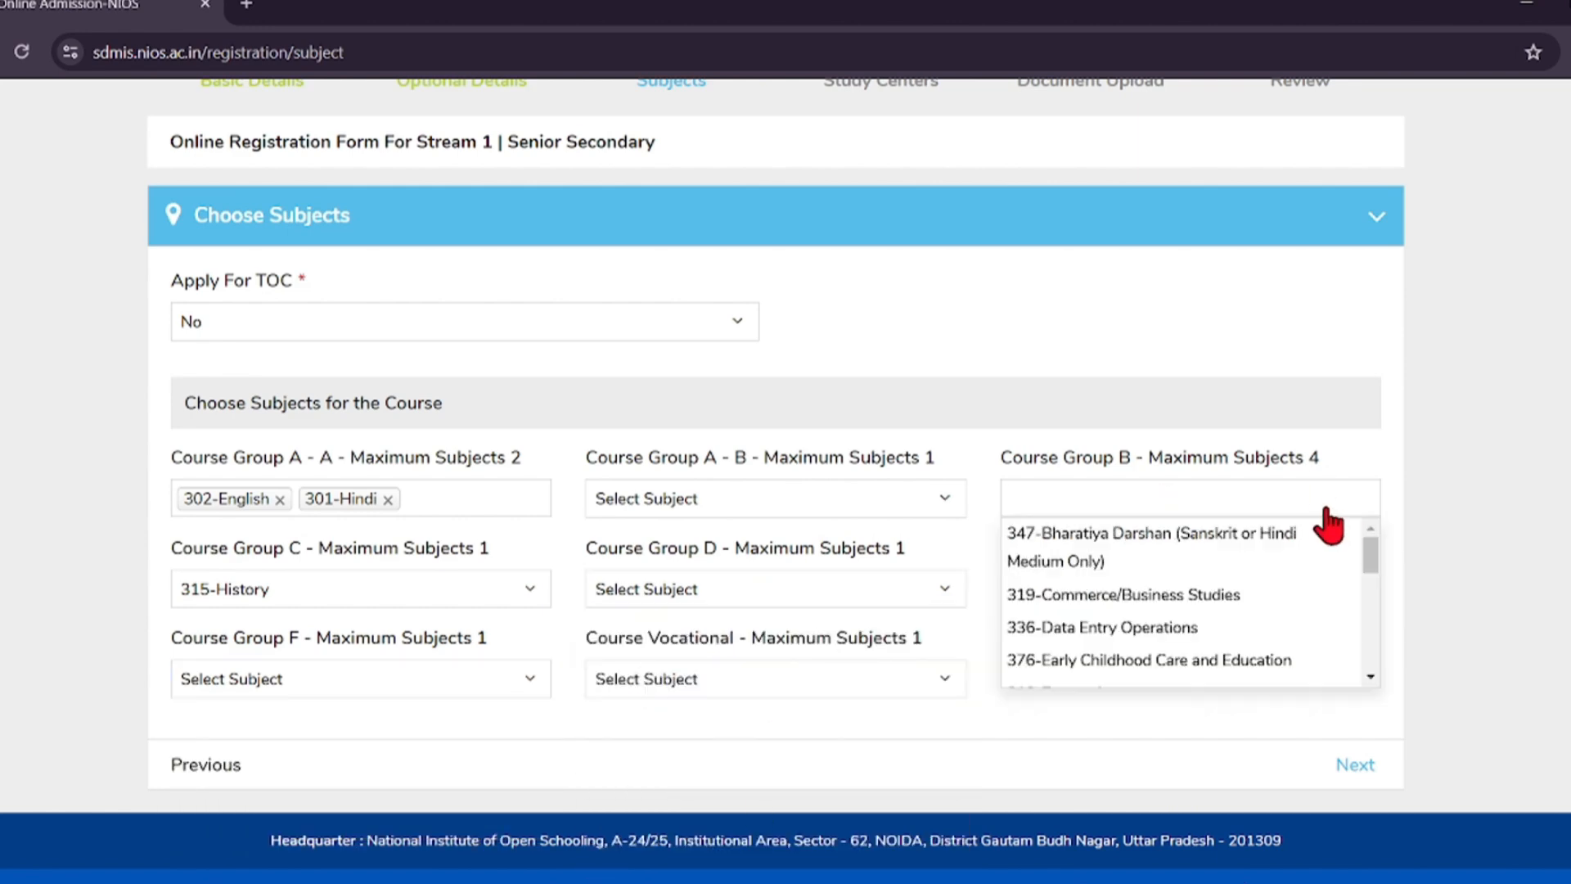
pyautogui.scroll(-8, 1211, 613)
pyautogui.scroll(6, 1205, 604)
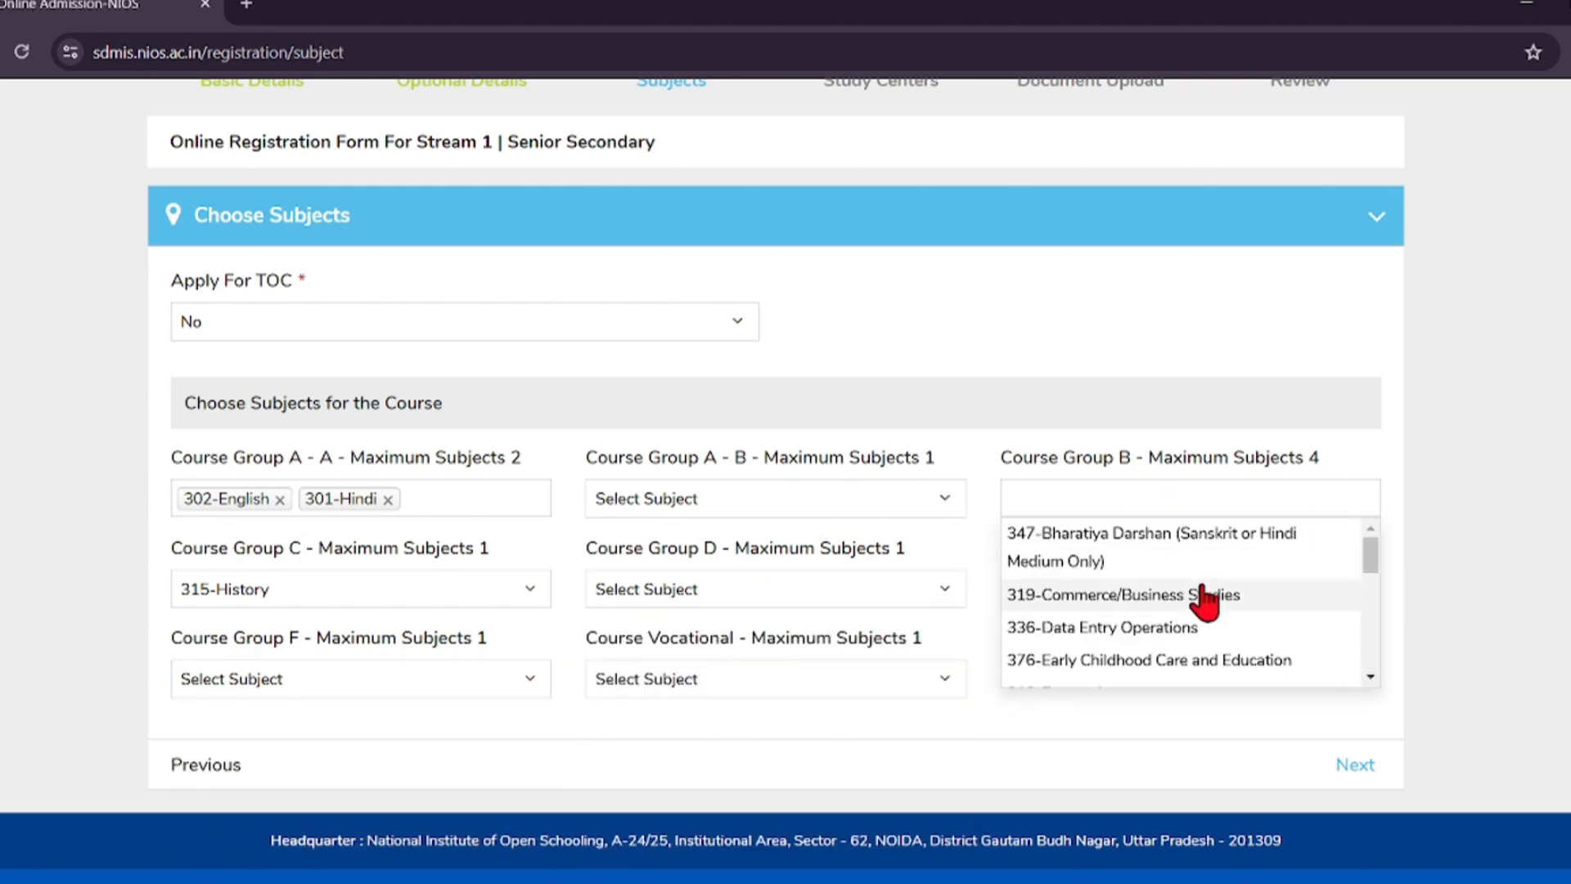
pyautogui.click(1427, 534)
pyautogui.click(1297, 500)
pyautogui.scroll(-2, 1263, 606)
pyautogui.scroll(-3, 1140, 586)
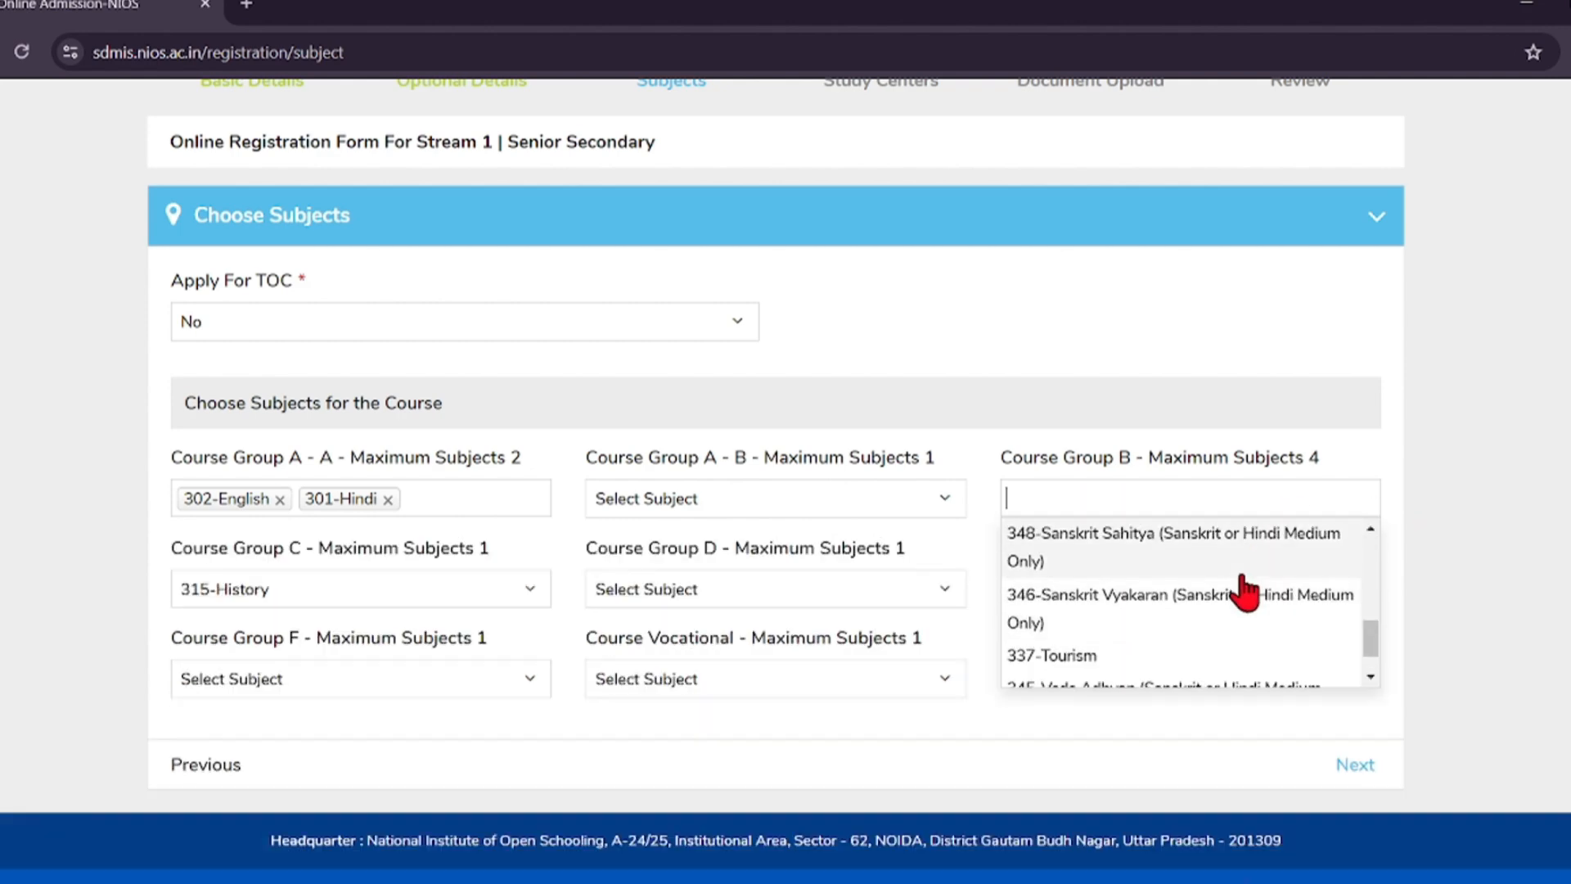
pyautogui.scroll(8, 1371, 652)
pyautogui.click(1276, 536)
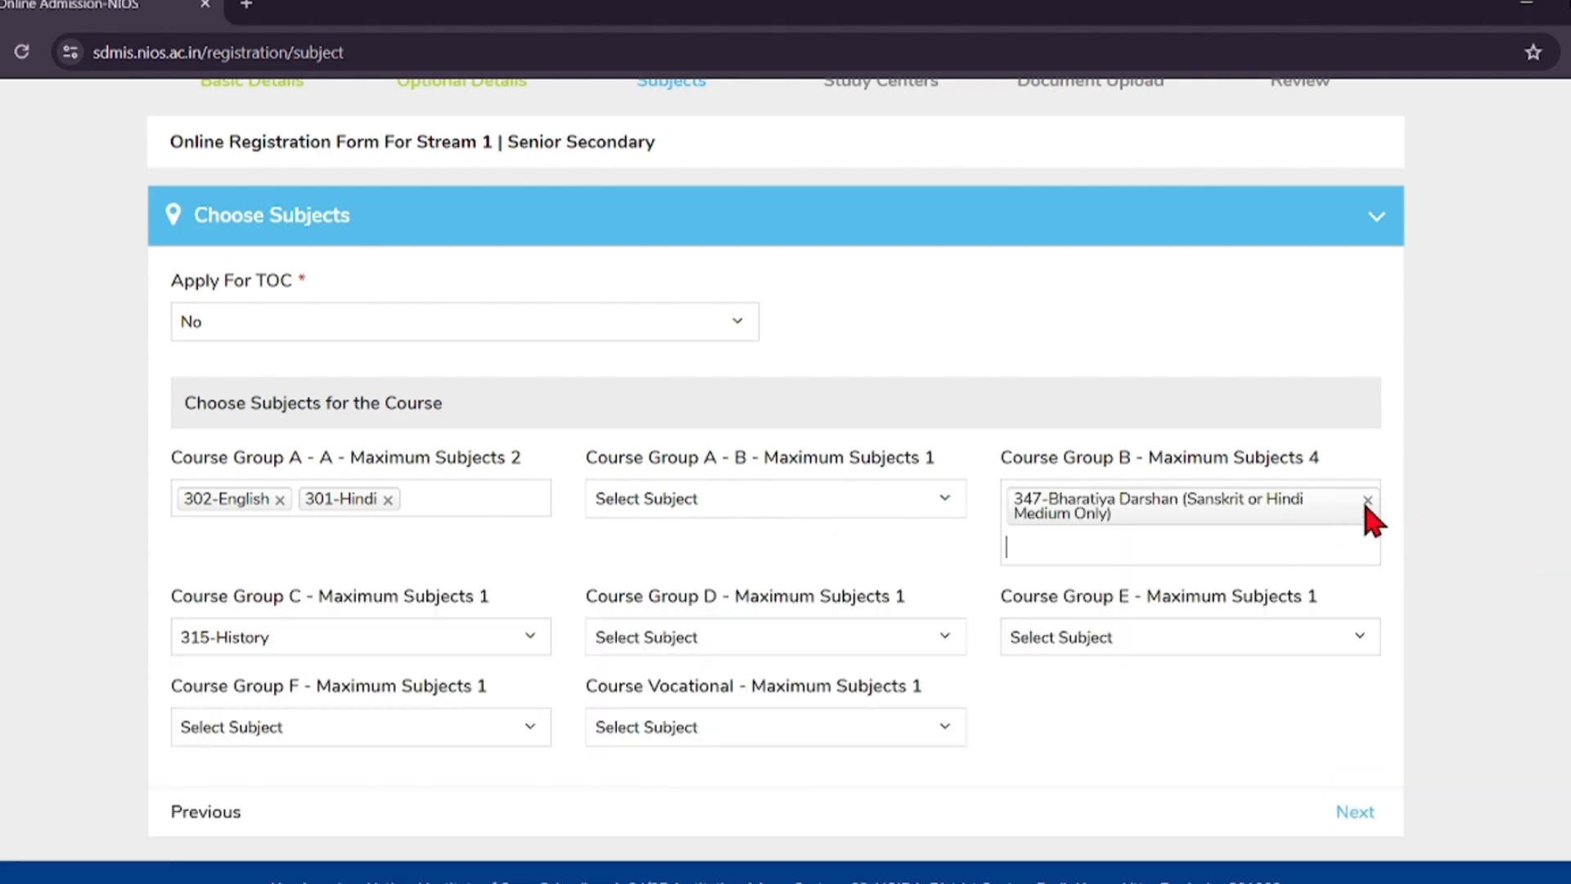
# Remove 347-Bharatiya Darshan from Group B and try subject searches 'ho', 'pa' and 'phy'.
pyautogui.click(1368, 500)
pyautogui.scroll(-2, 1186, 666)
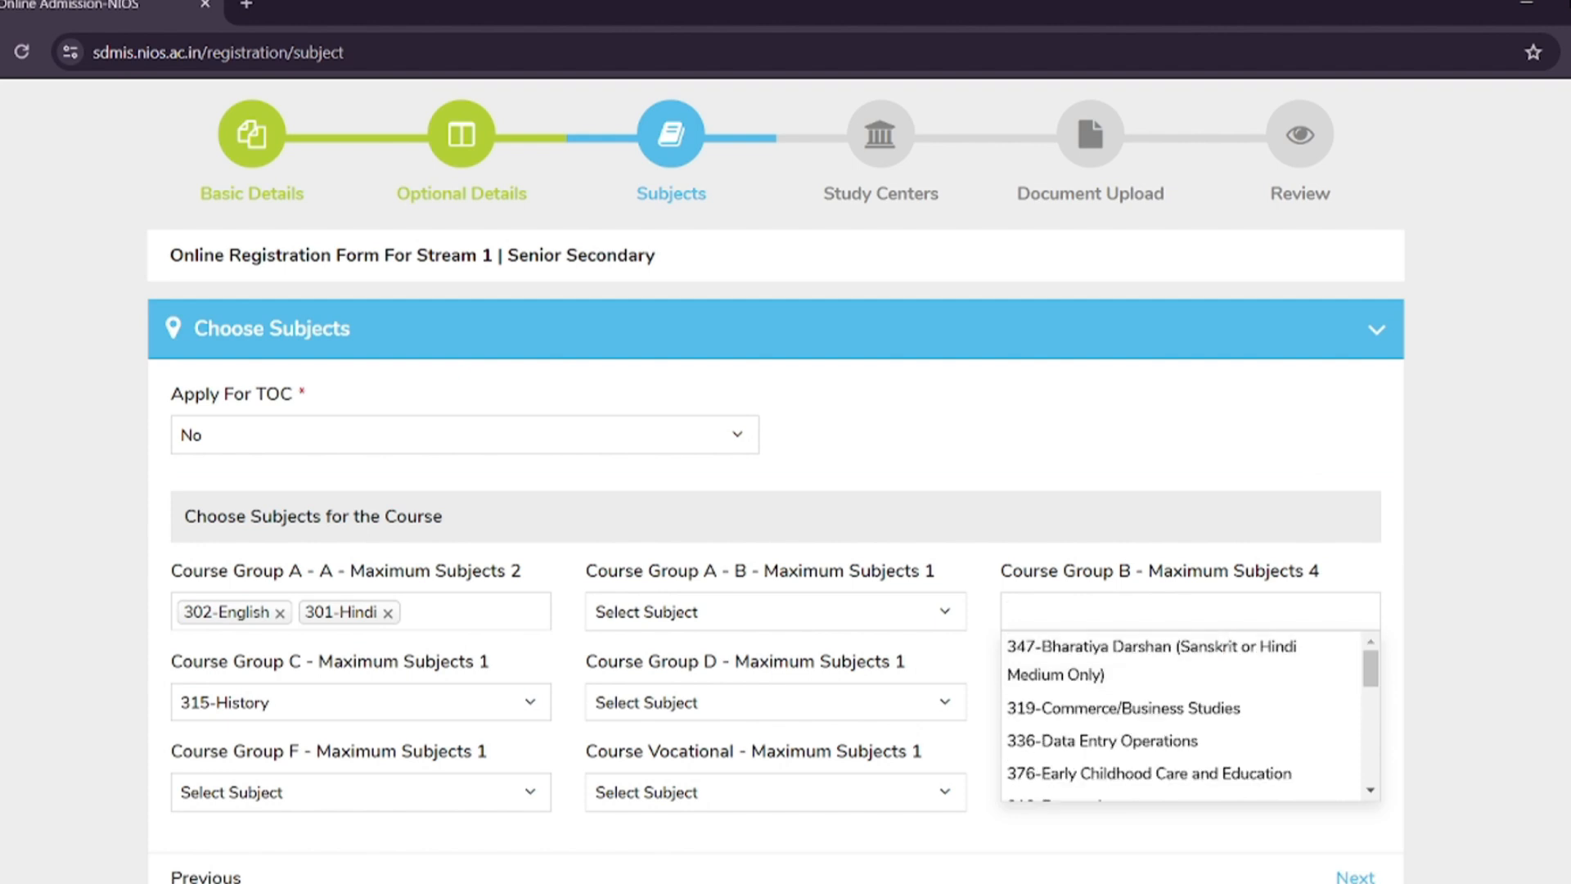
pyautogui.write('phy')
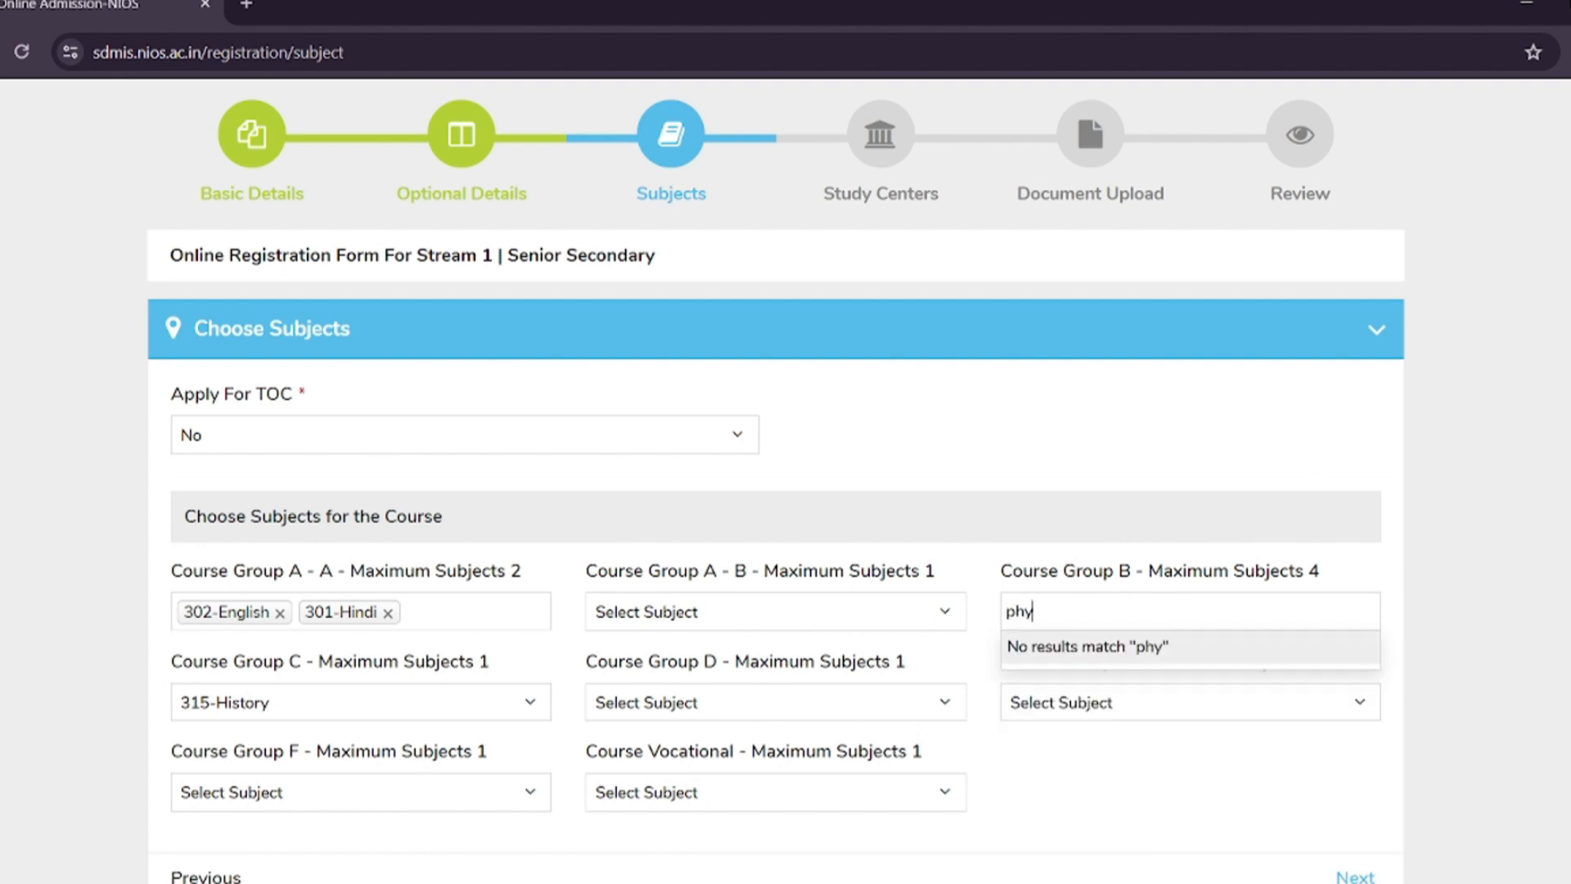
pyautogui.press('BackSpace')
pyautogui.press('BackSpace')
pyautogui.press('BackSpace')
pyautogui.click(360, 702)
pyautogui.click(621, 705)
# Add 316-Geography and 321-Home Science to Course Group B.
pyautogui.click(1277, 614)
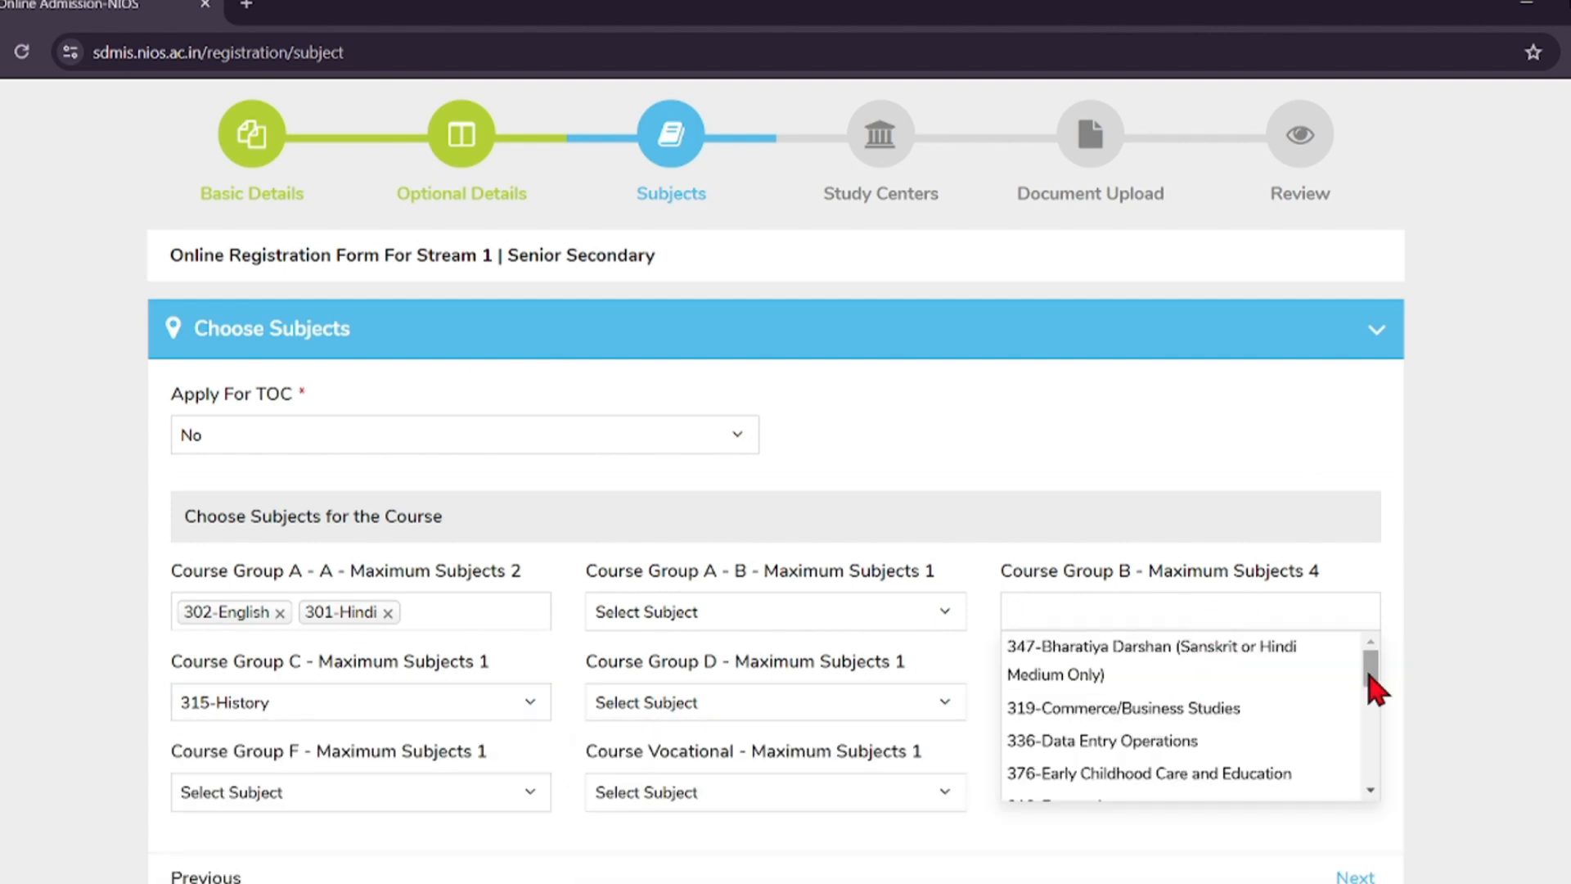
pyautogui.scroll(-2, 1372, 704)
pyautogui.click(1351, 741)
pyautogui.scroll(-2, 1181, 759)
pyautogui.click(1178, 741)
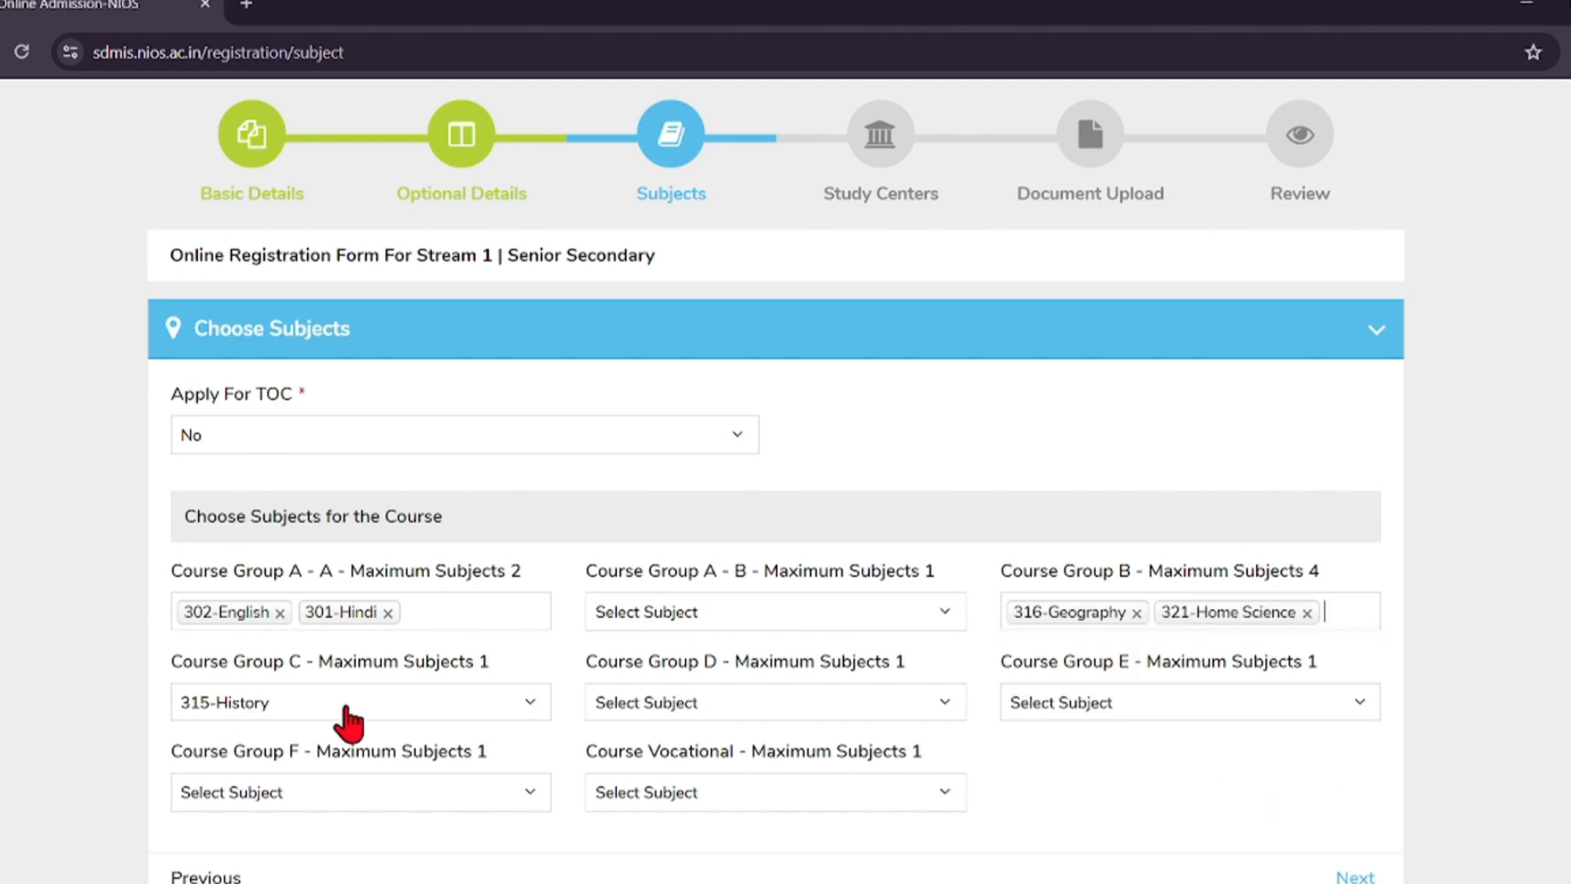
pyautogui.click(1358, 621)
pyautogui.moveTo(1383, 687)
pyautogui.mouseDown()
pyautogui.moveTo(1372, 743)
pyautogui.moveTo(1391, 692)
pyautogui.mouseUp()
# Select 373-Physical Education for Group F after checking the other group lists.
pyautogui.click(924, 614)
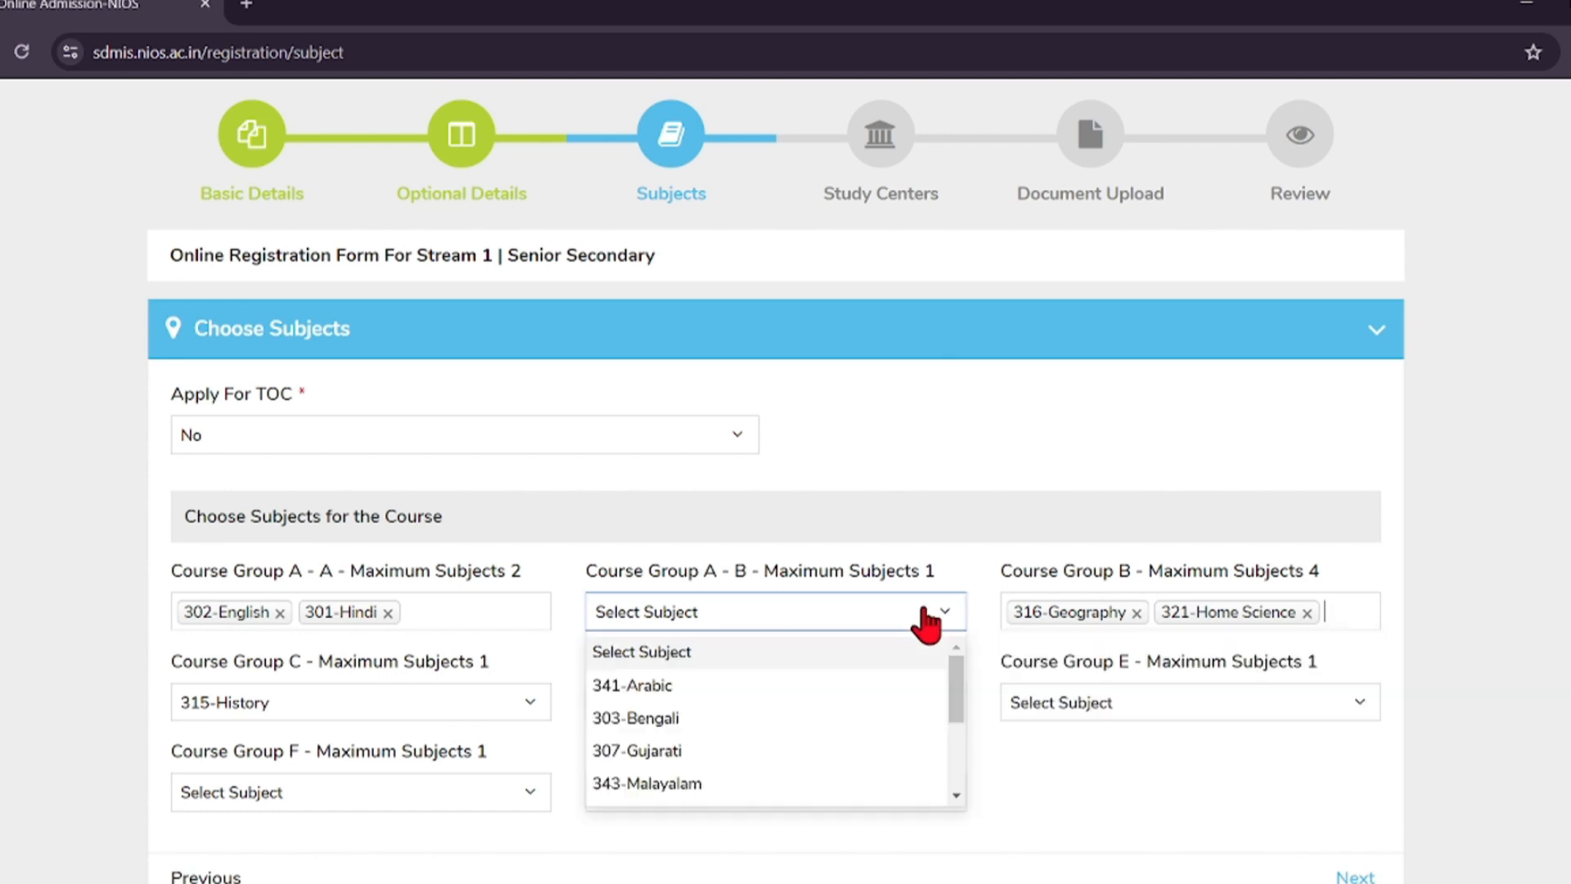
pyautogui.scroll(-4, 968, 807)
pyautogui.click(458, 702)
pyautogui.click(891, 704)
pyautogui.click(1222, 694)
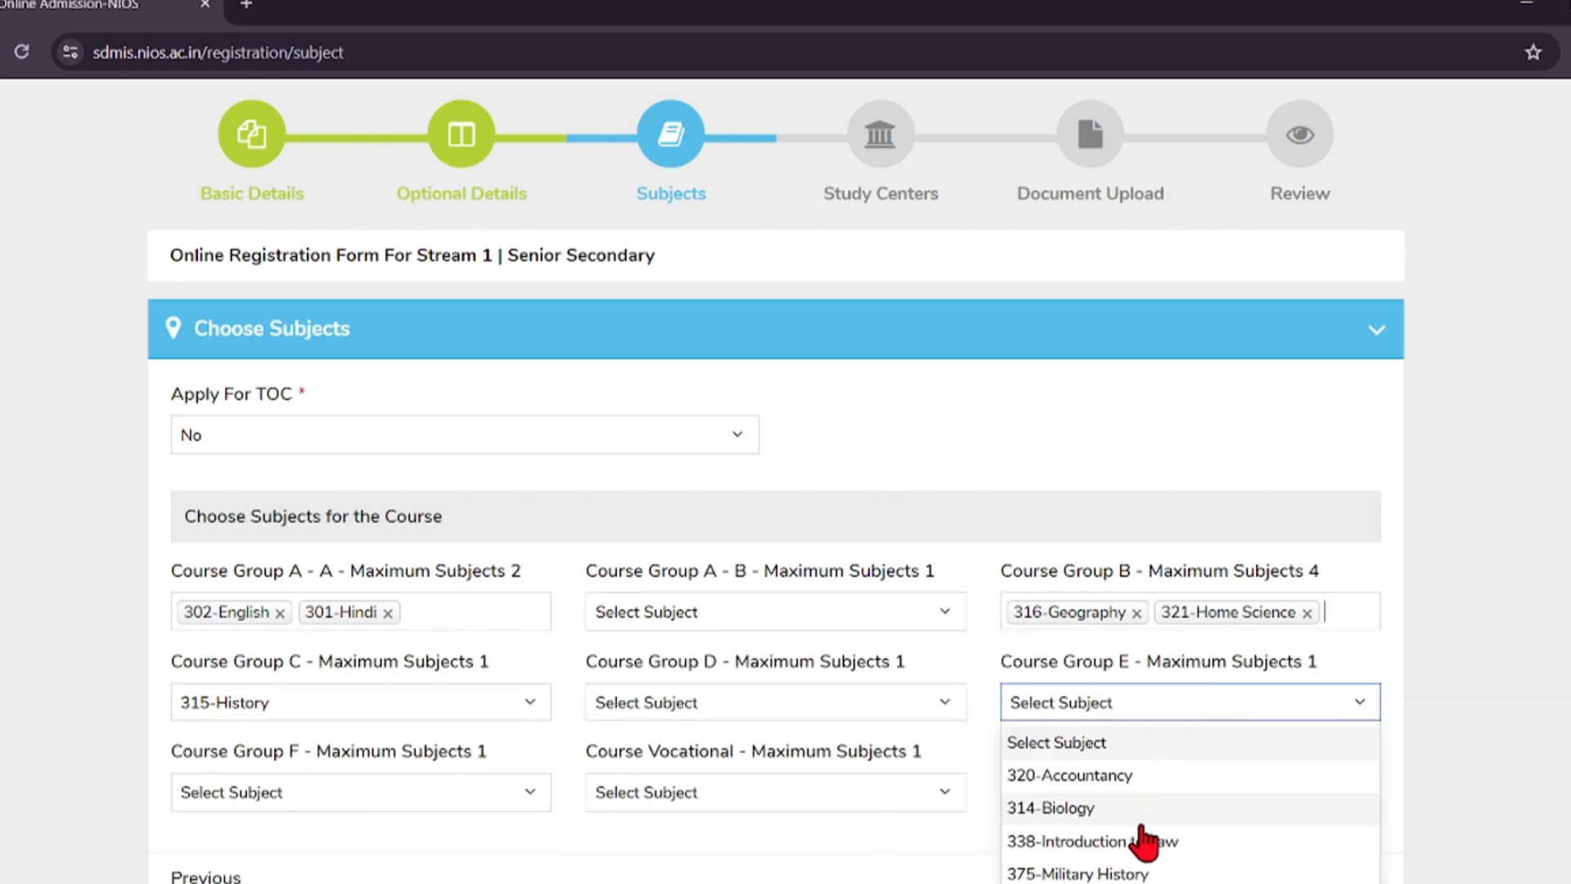
pyautogui.click(431, 794)
pyautogui.click(458, 882)
pyautogui.click(756, 793)
pyautogui.click(1067, 817)
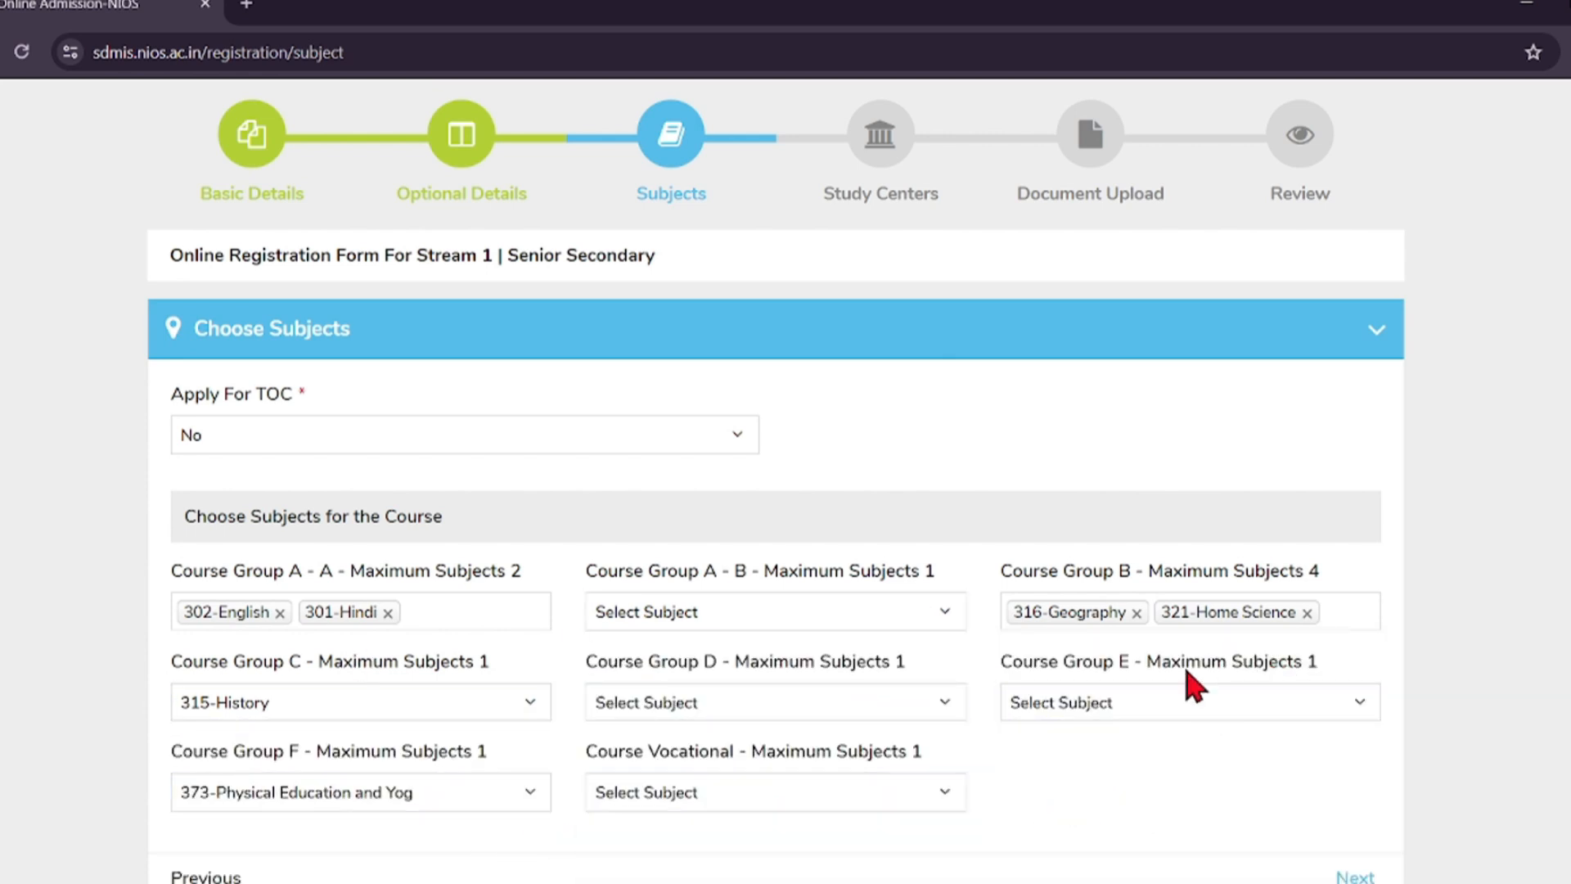
pyautogui.scroll(-2, 900, 791)
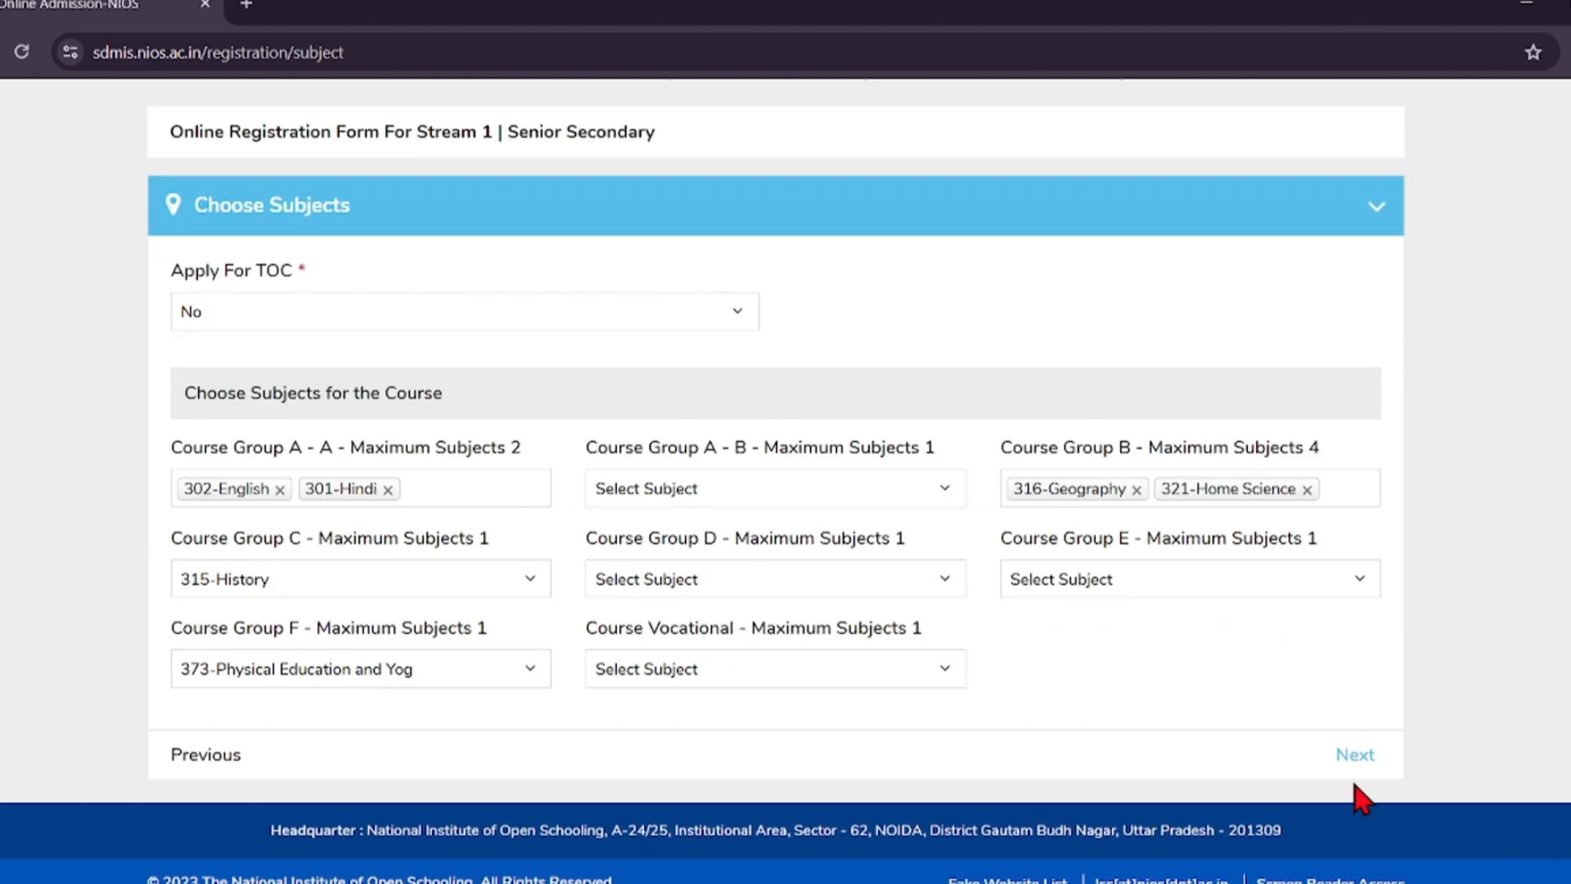
# Save the subjects, move on to study centres, and set the district to Chandigarh.
pyautogui.click(1346, 766)
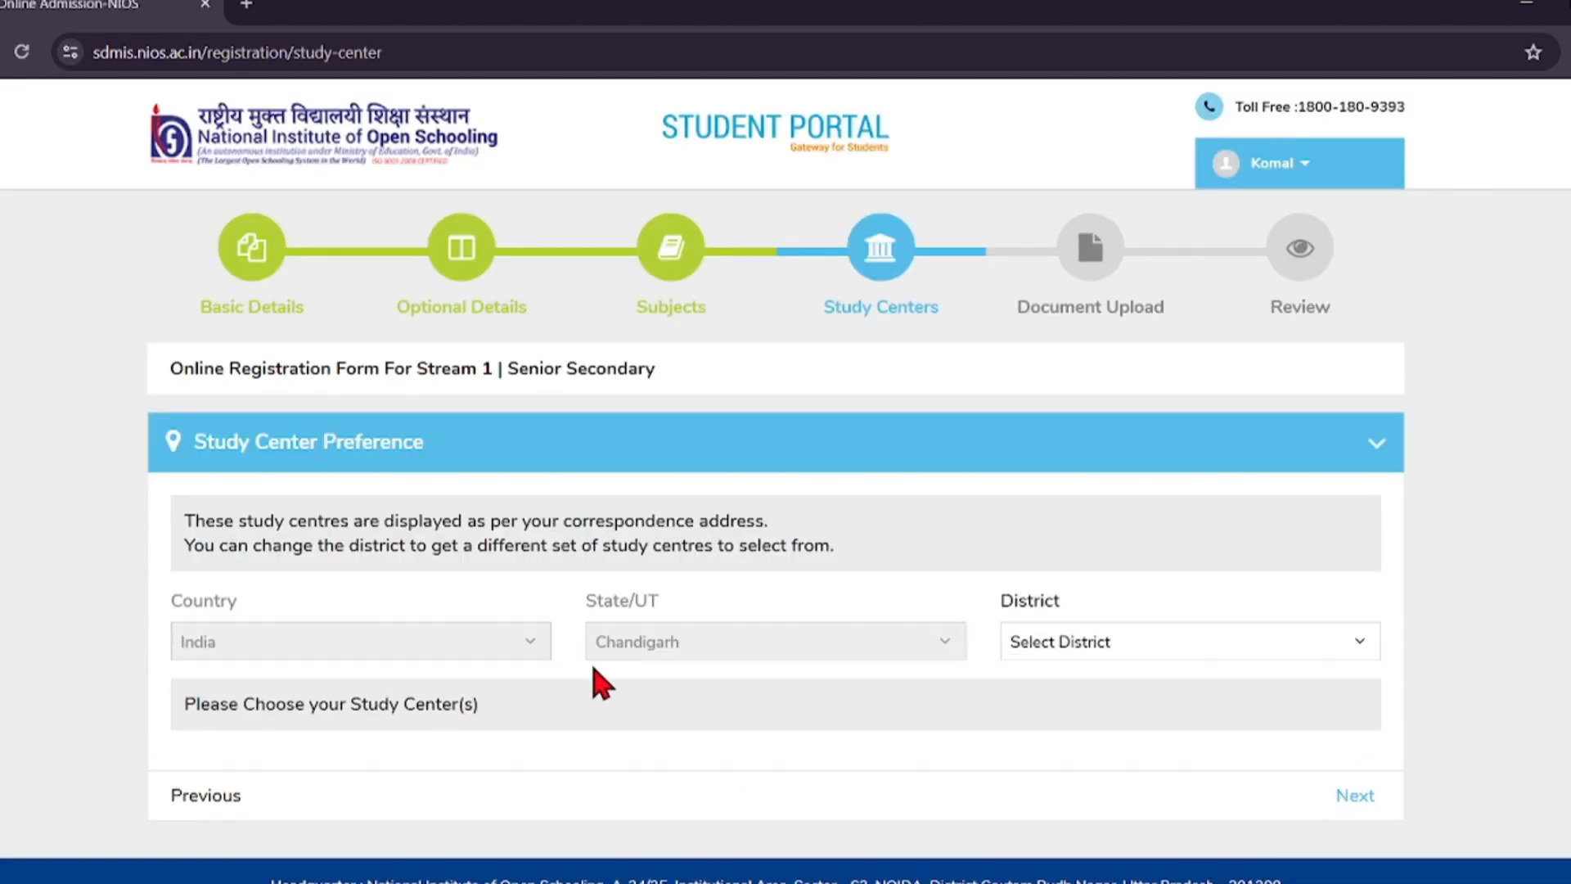
pyautogui.scroll(-1, 851, 610)
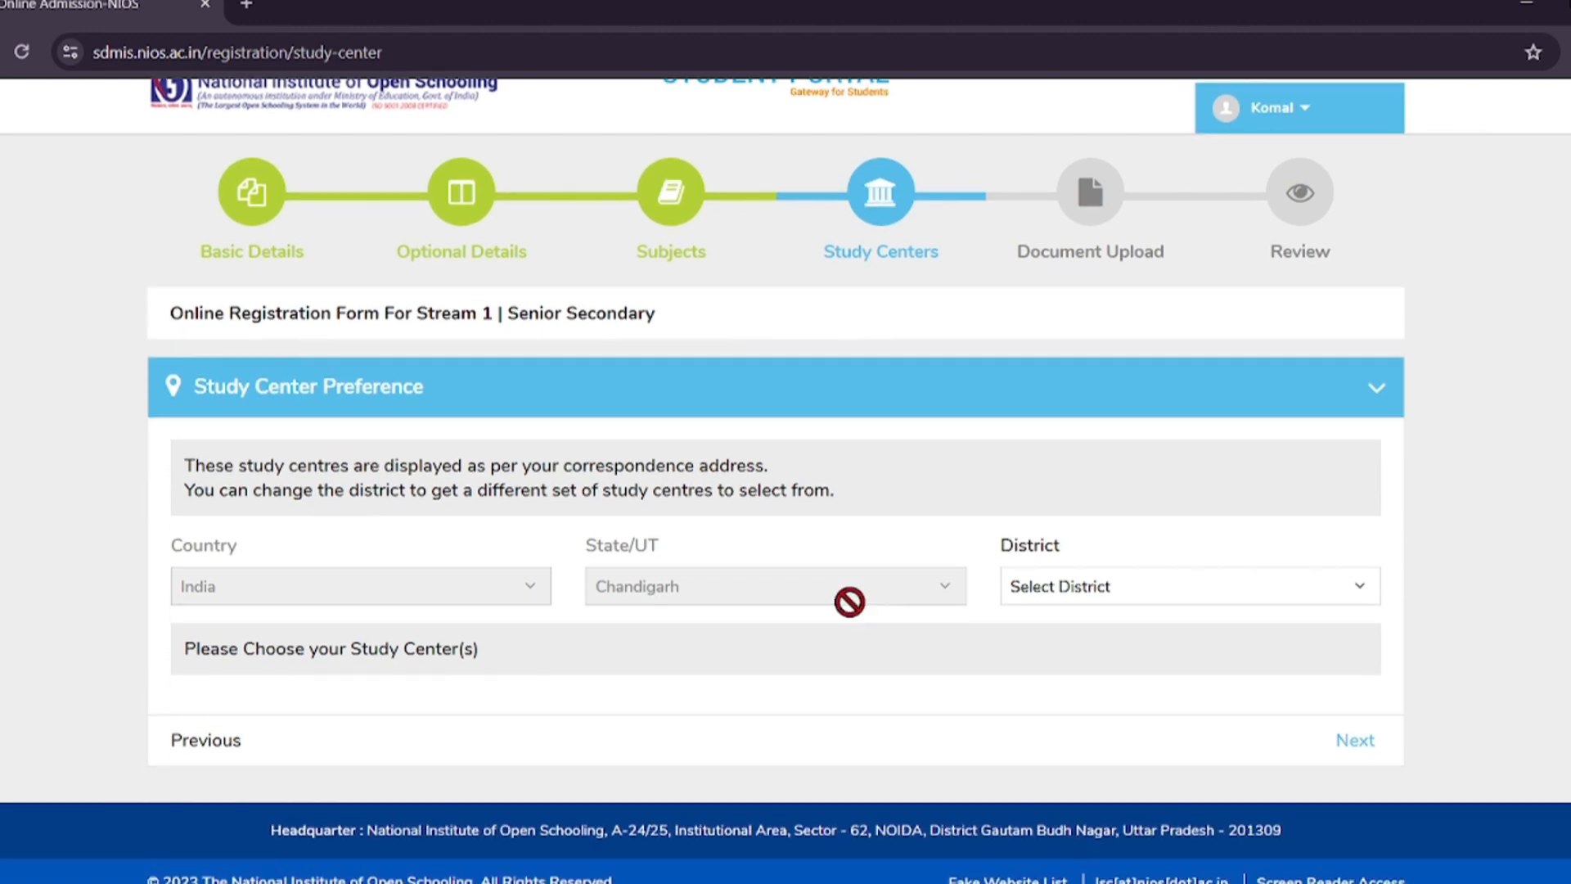
pyautogui.click(1178, 588)
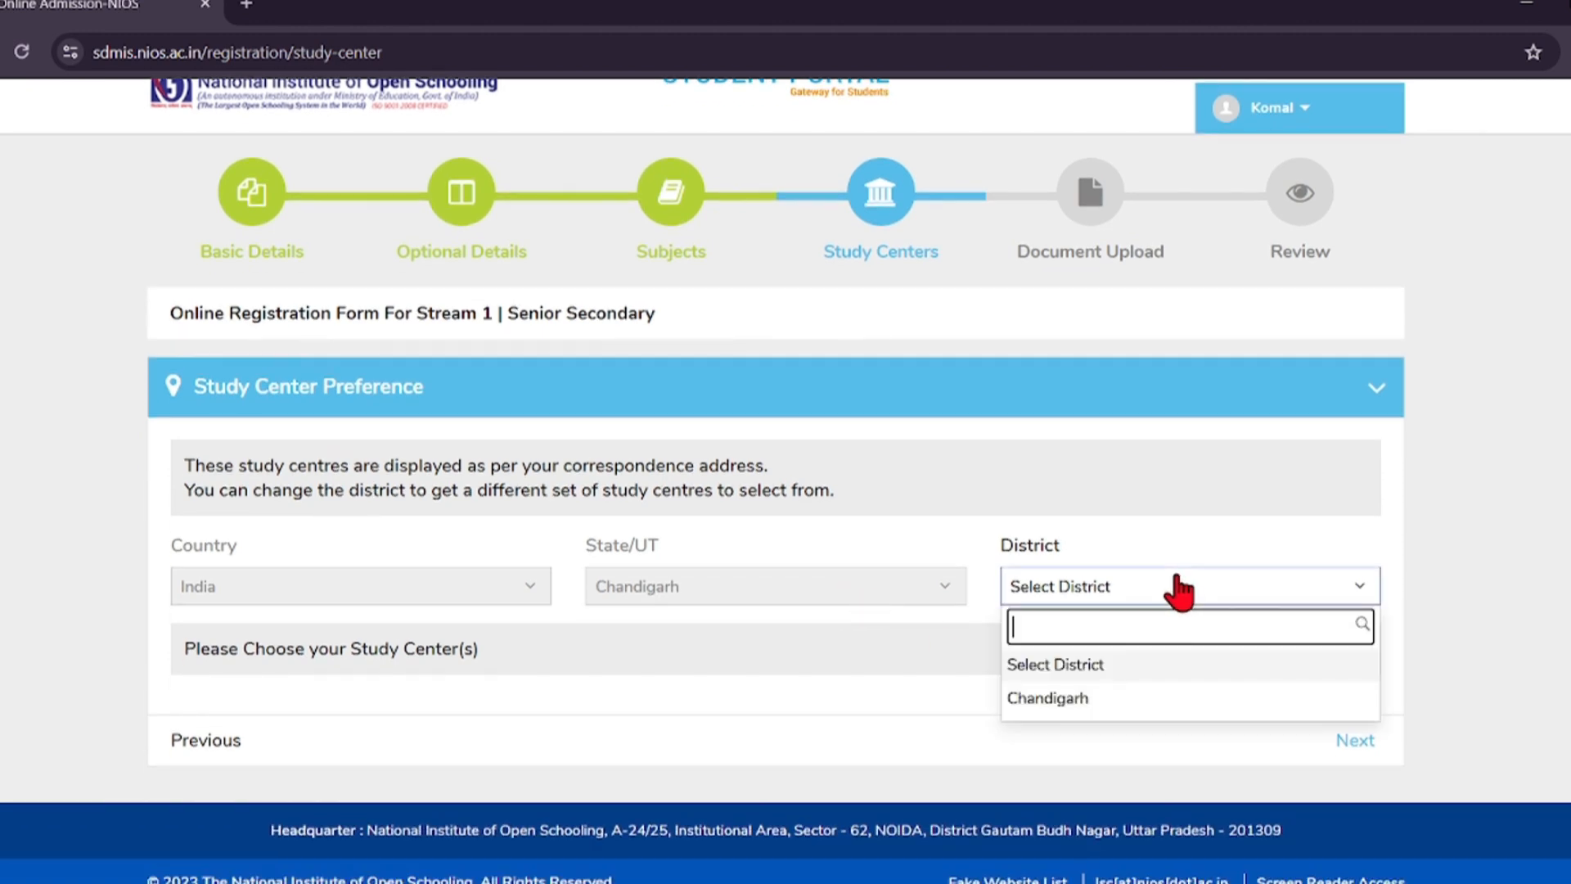
pyautogui.click(1047, 700)
# Rank St. Josephs first, Shivalik Public School second and Shivalik Mohali third as study centres.
pyautogui.scroll(-7, 810, 696)
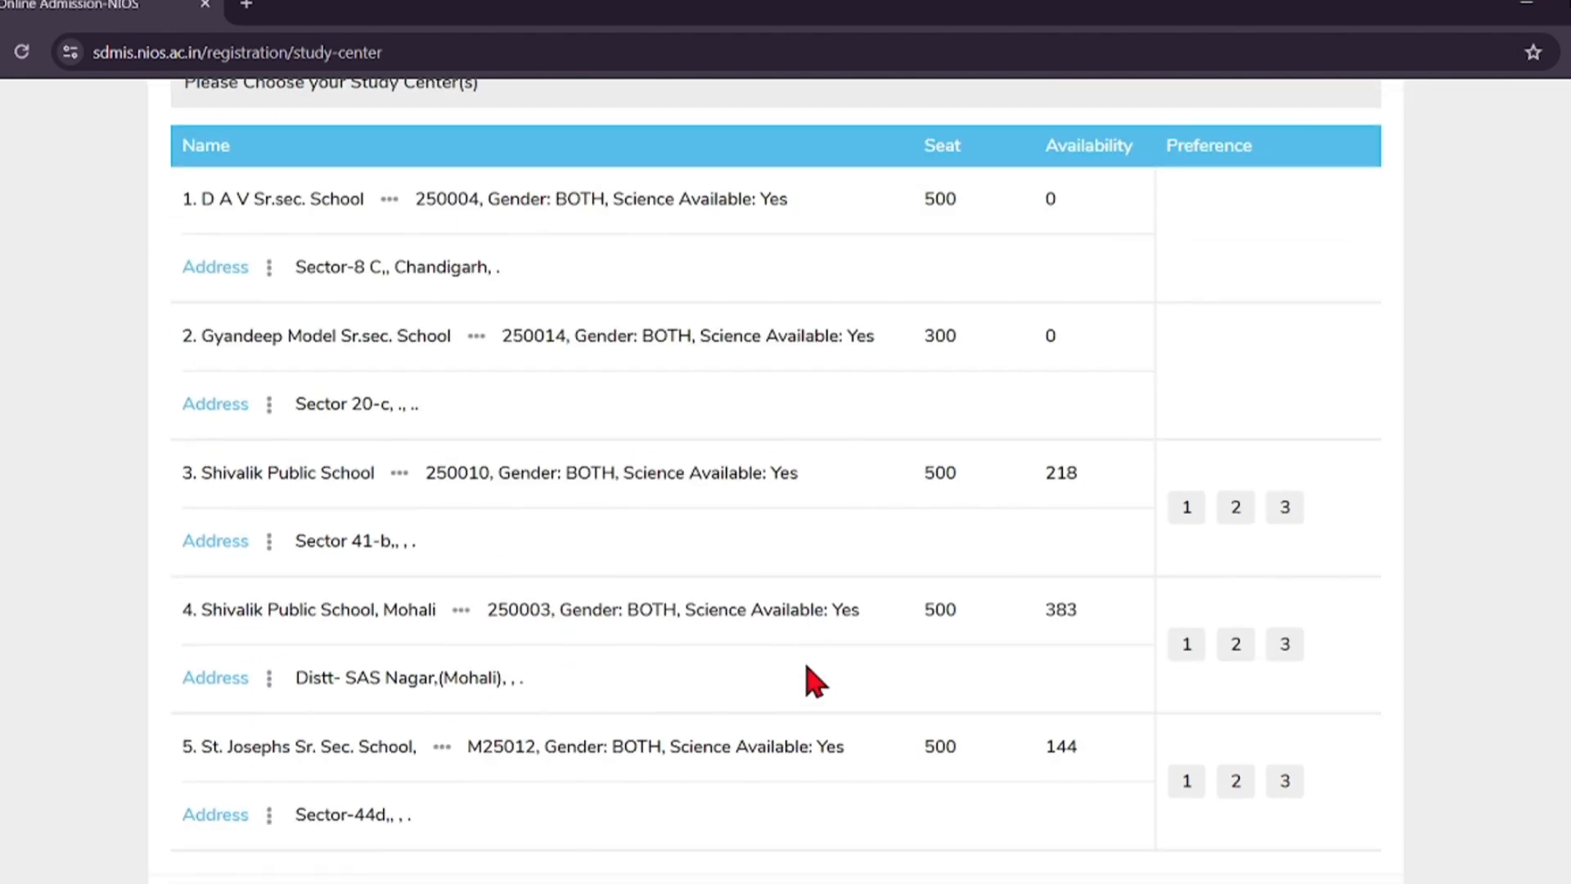
pyautogui.scroll(-2, 810, 680)
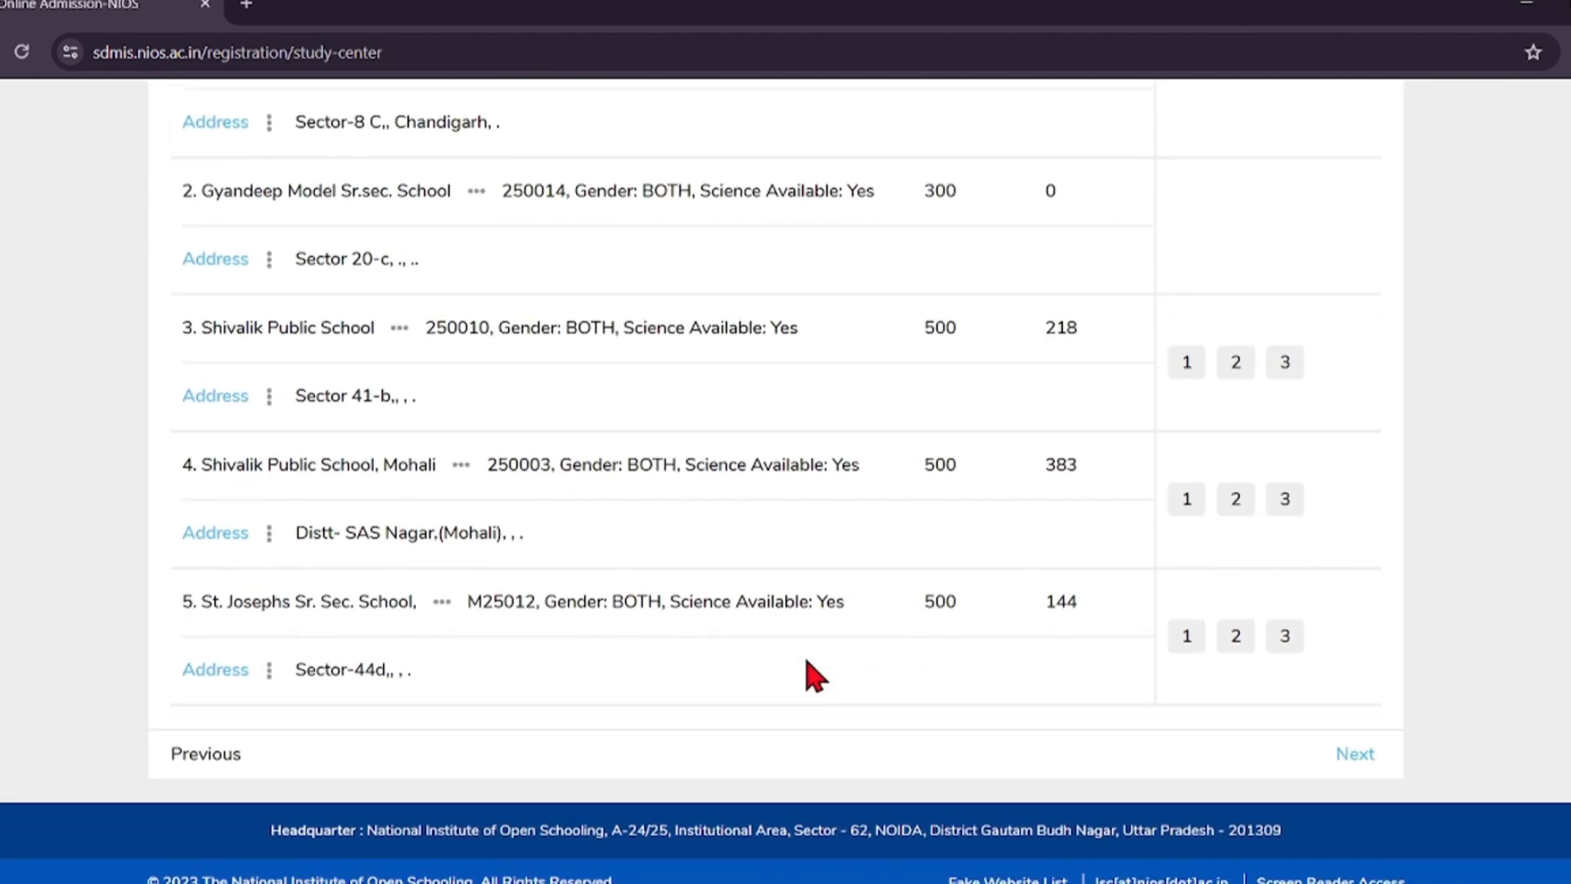
pyautogui.click(1186, 642)
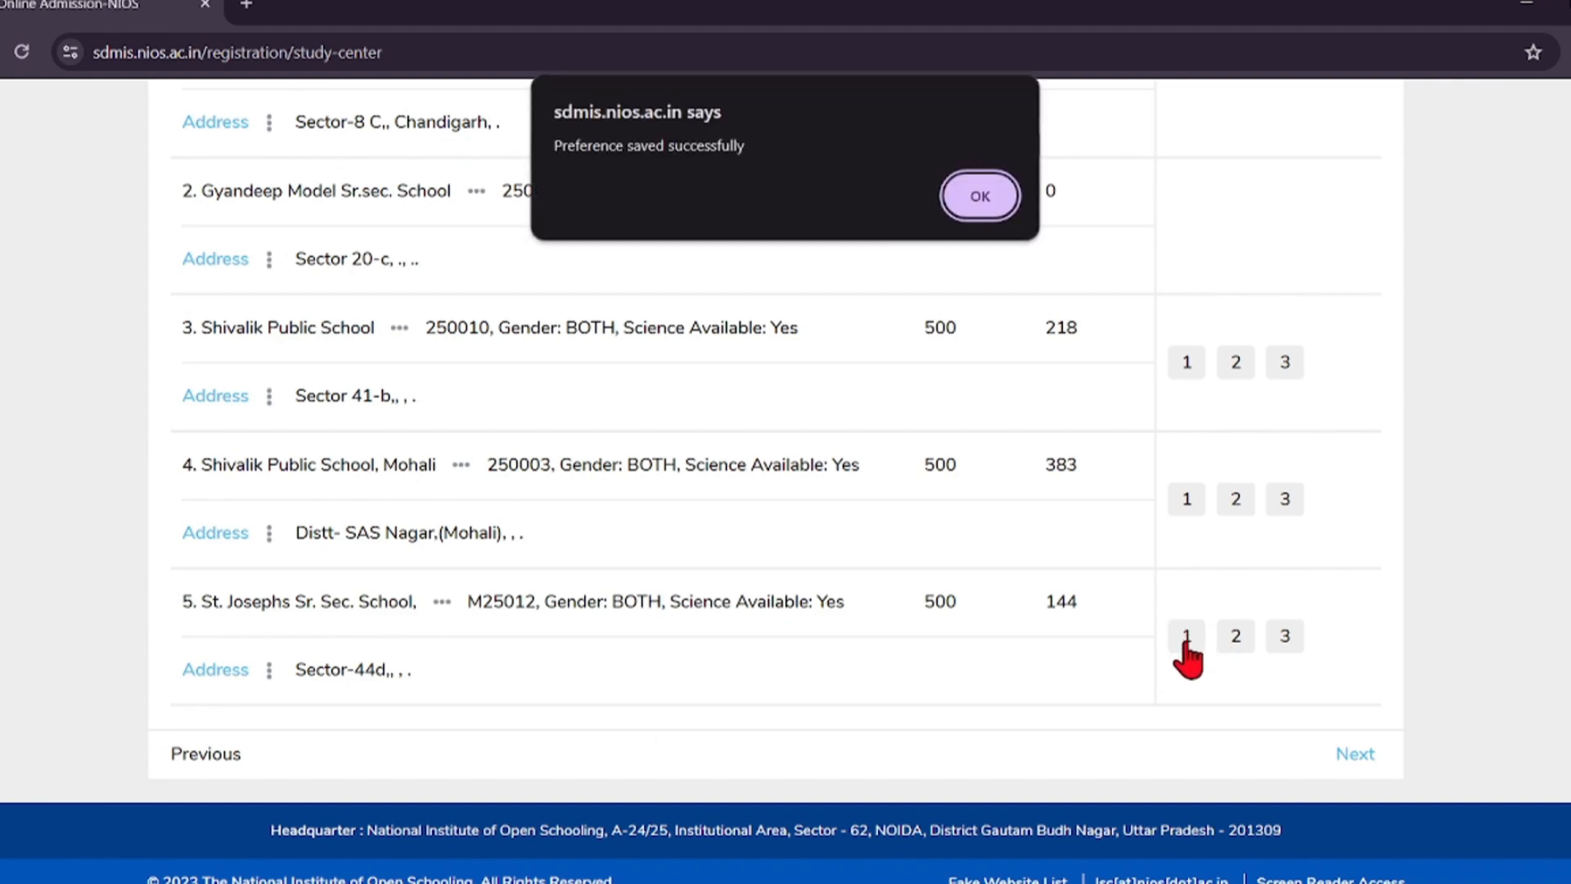
pyautogui.click(981, 196)
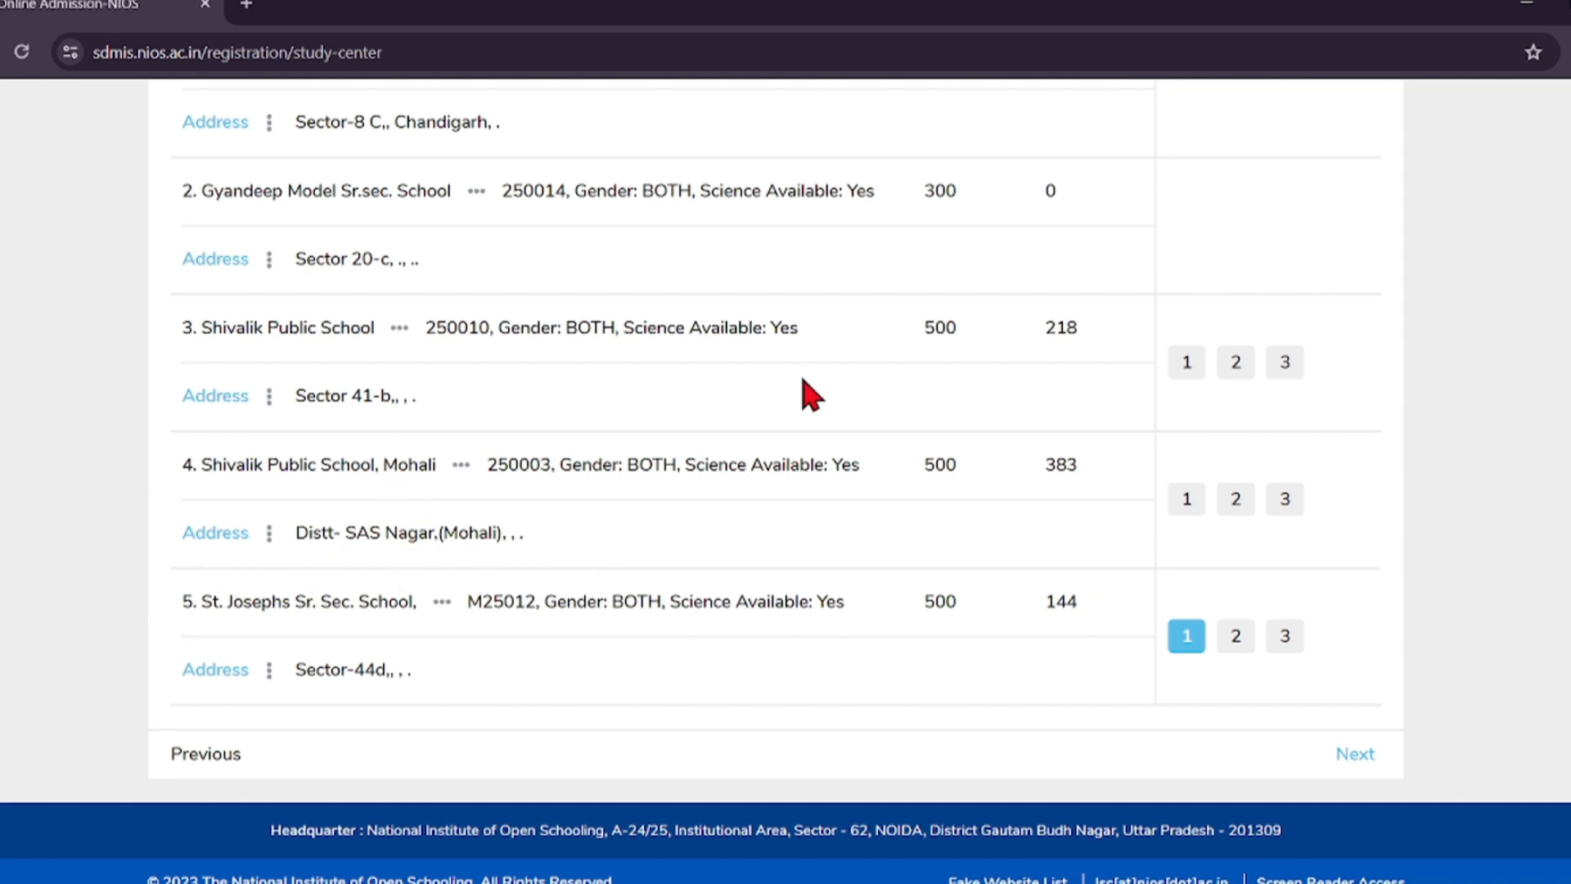
pyautogui.click(1236, 364)
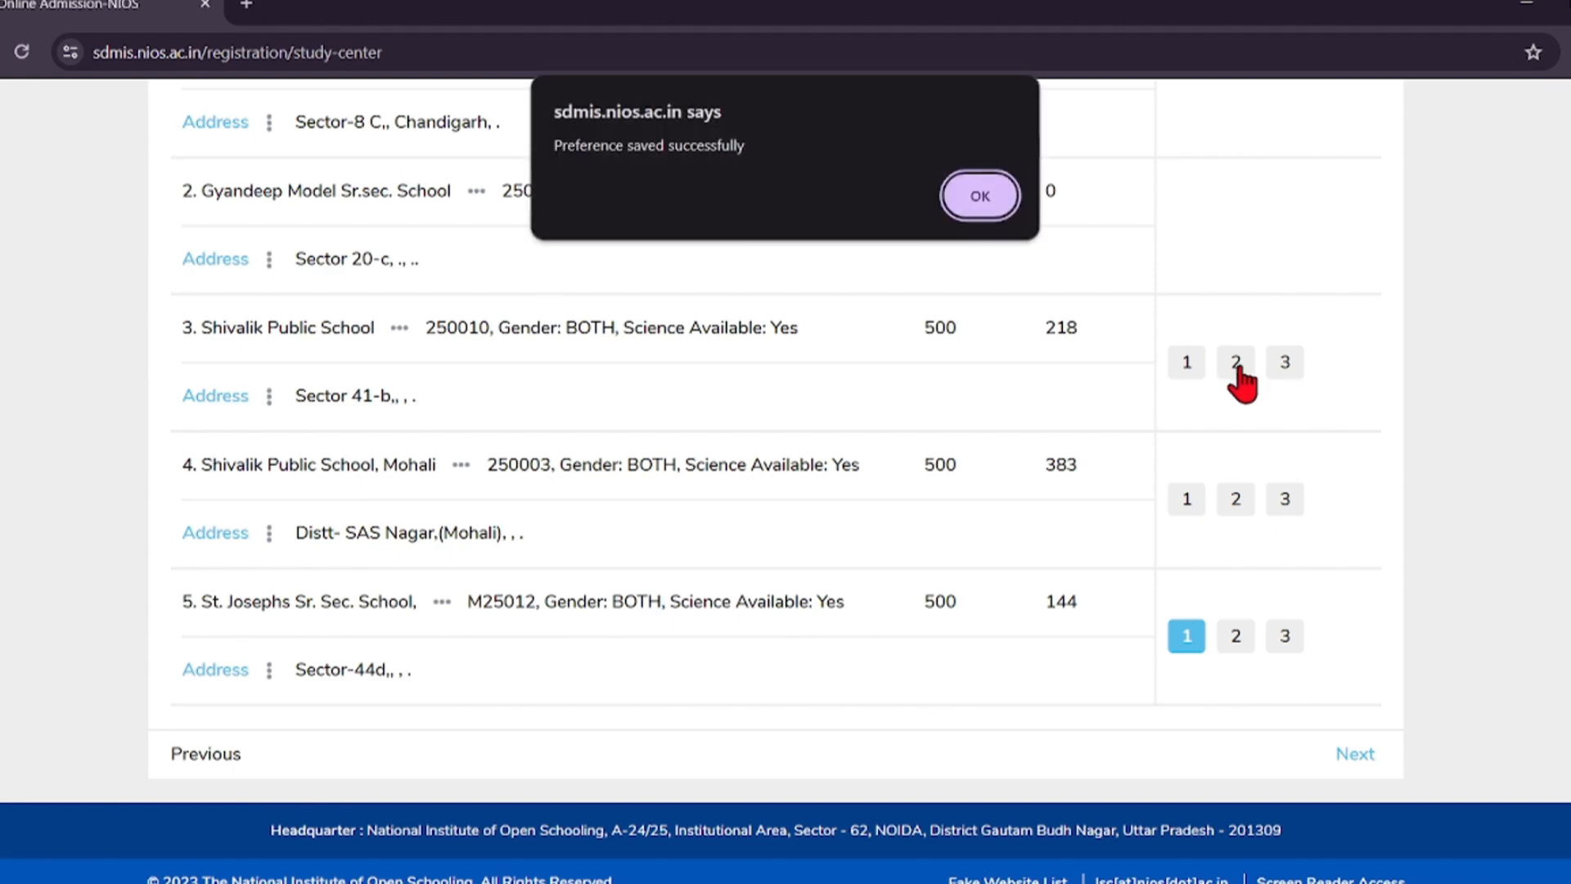
pyautogui.click(990, 200)
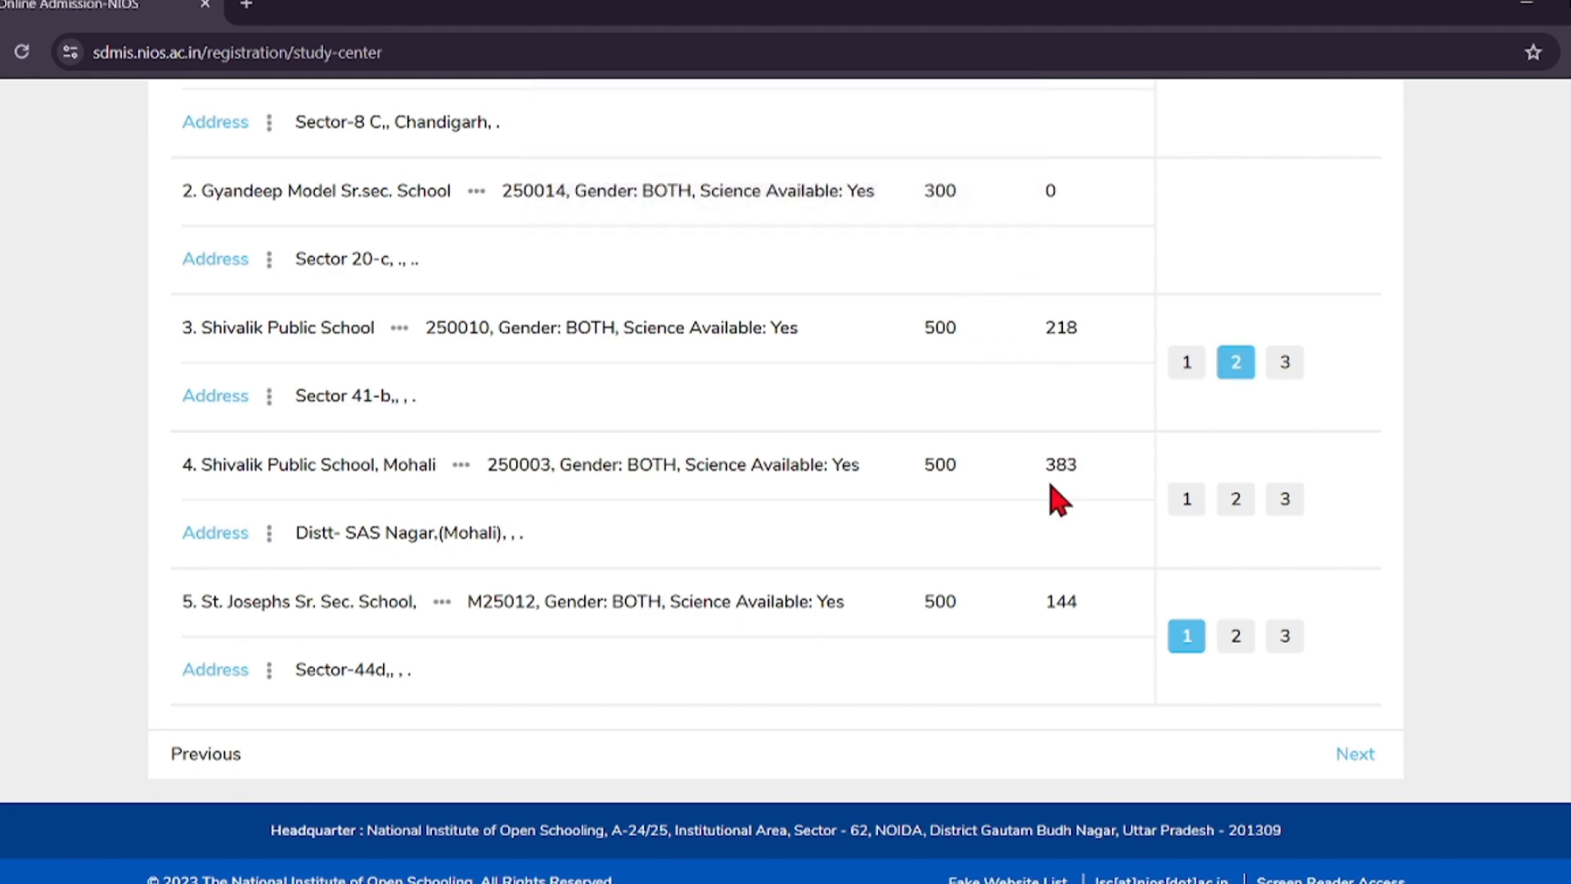
pyautogui.scroll(4, 1055, 499)
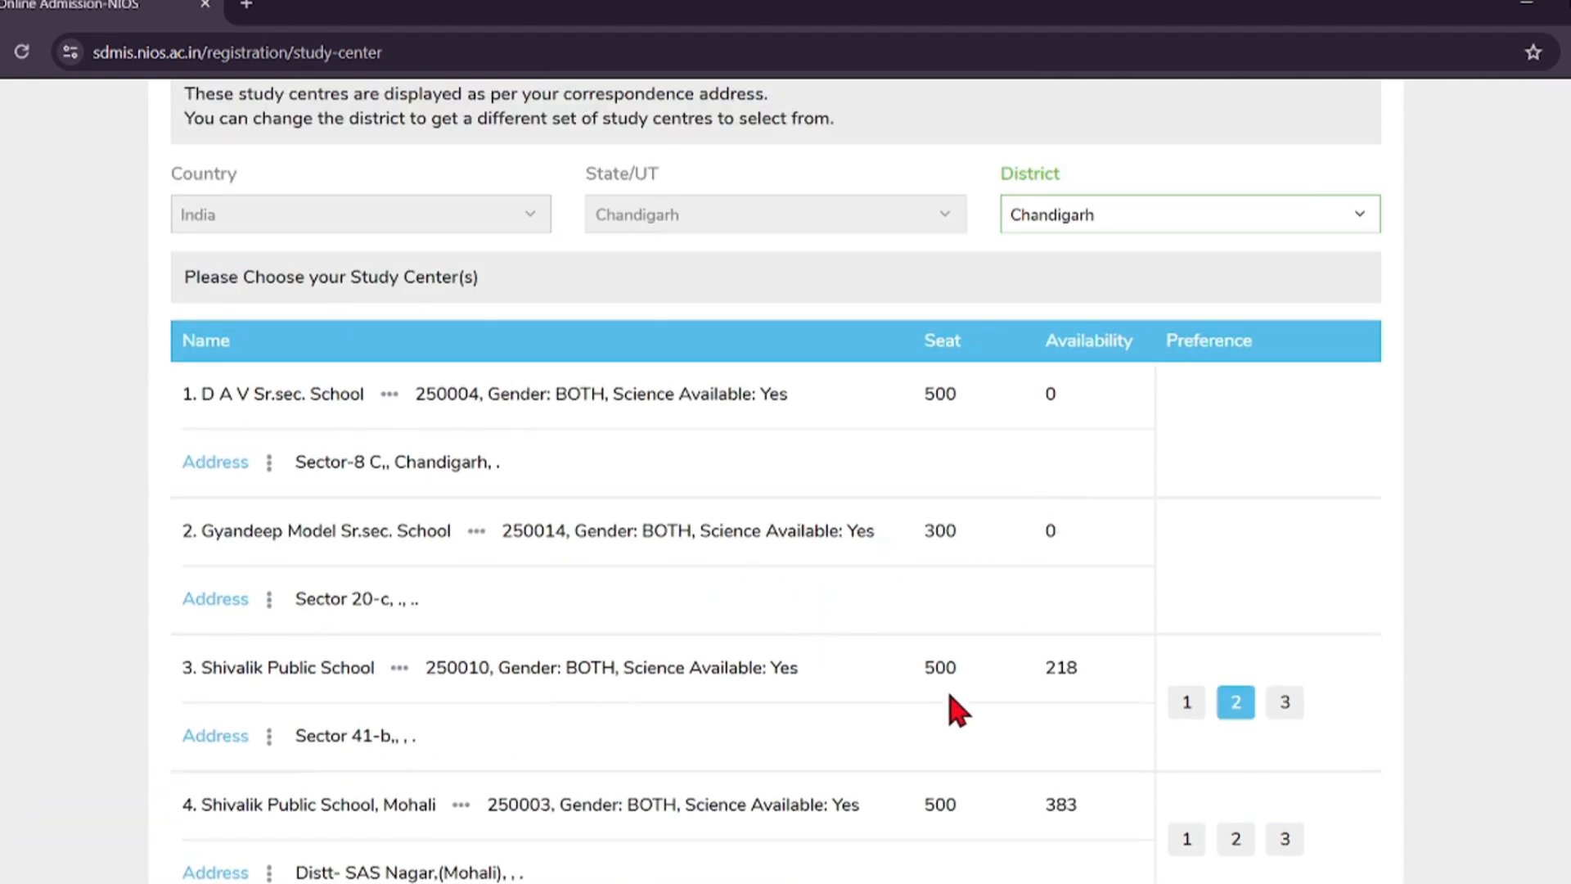
pyautogui.scroll(-3, 957, 710)
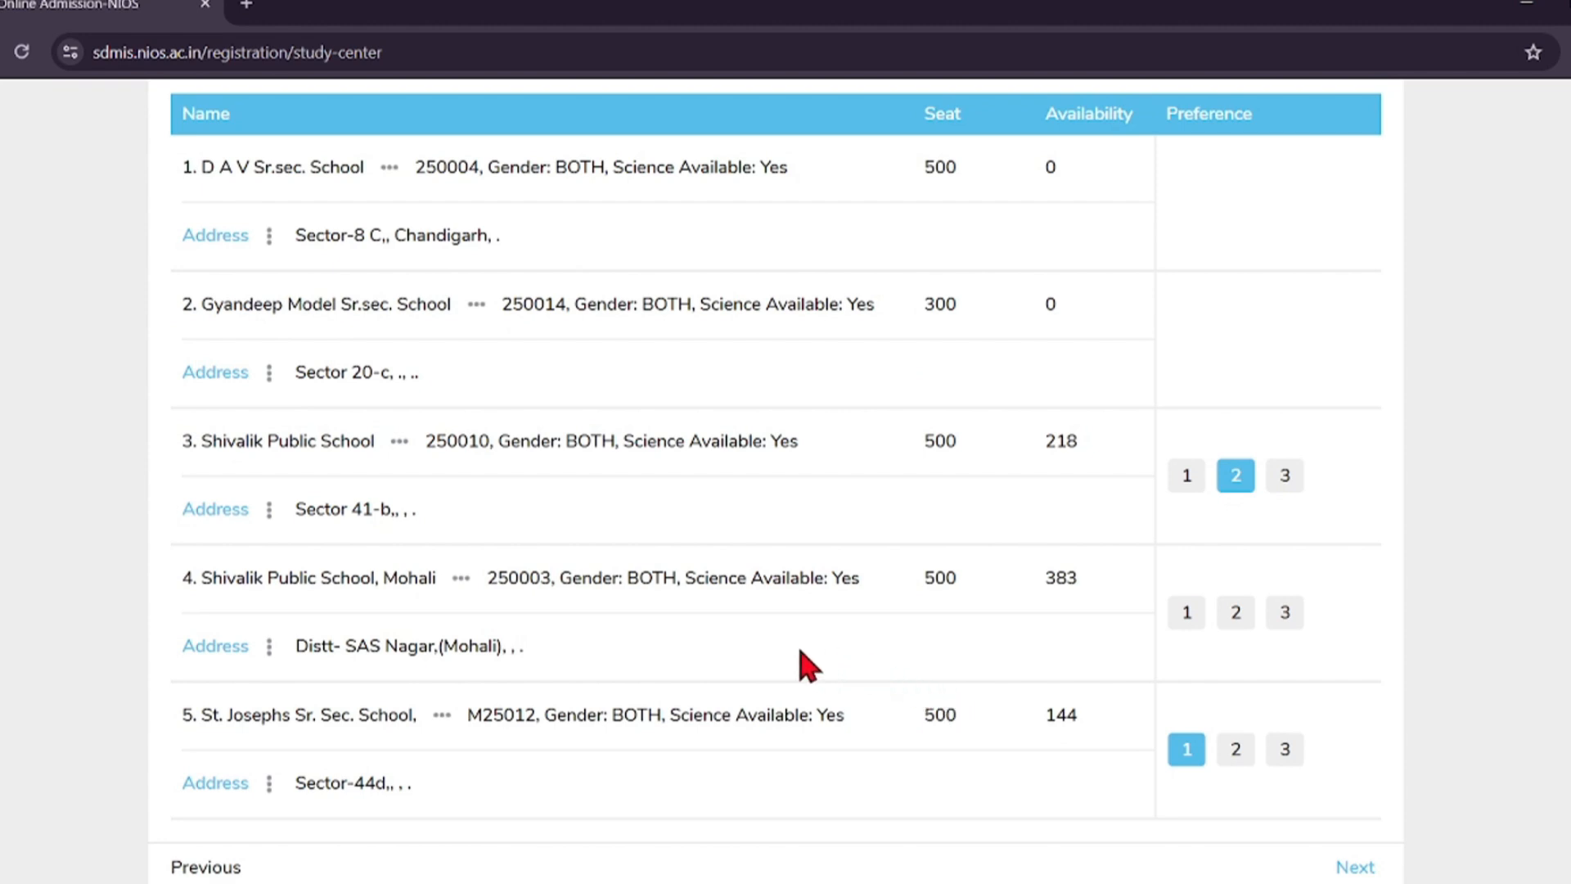
pyautogui.click(1281, 616)
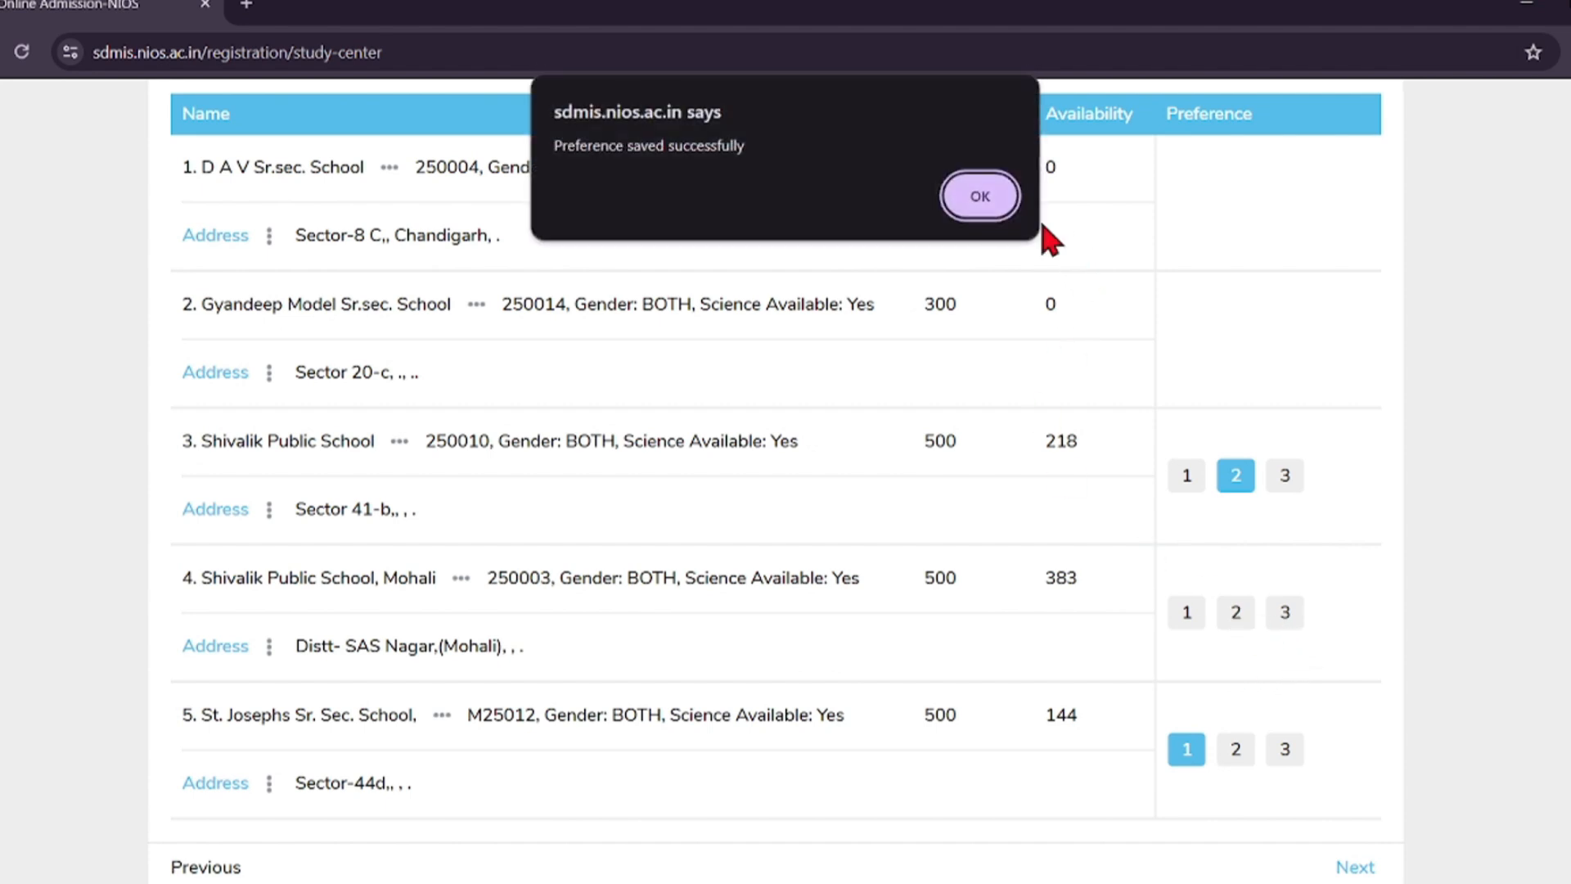
pyautogui.click(980, 191)
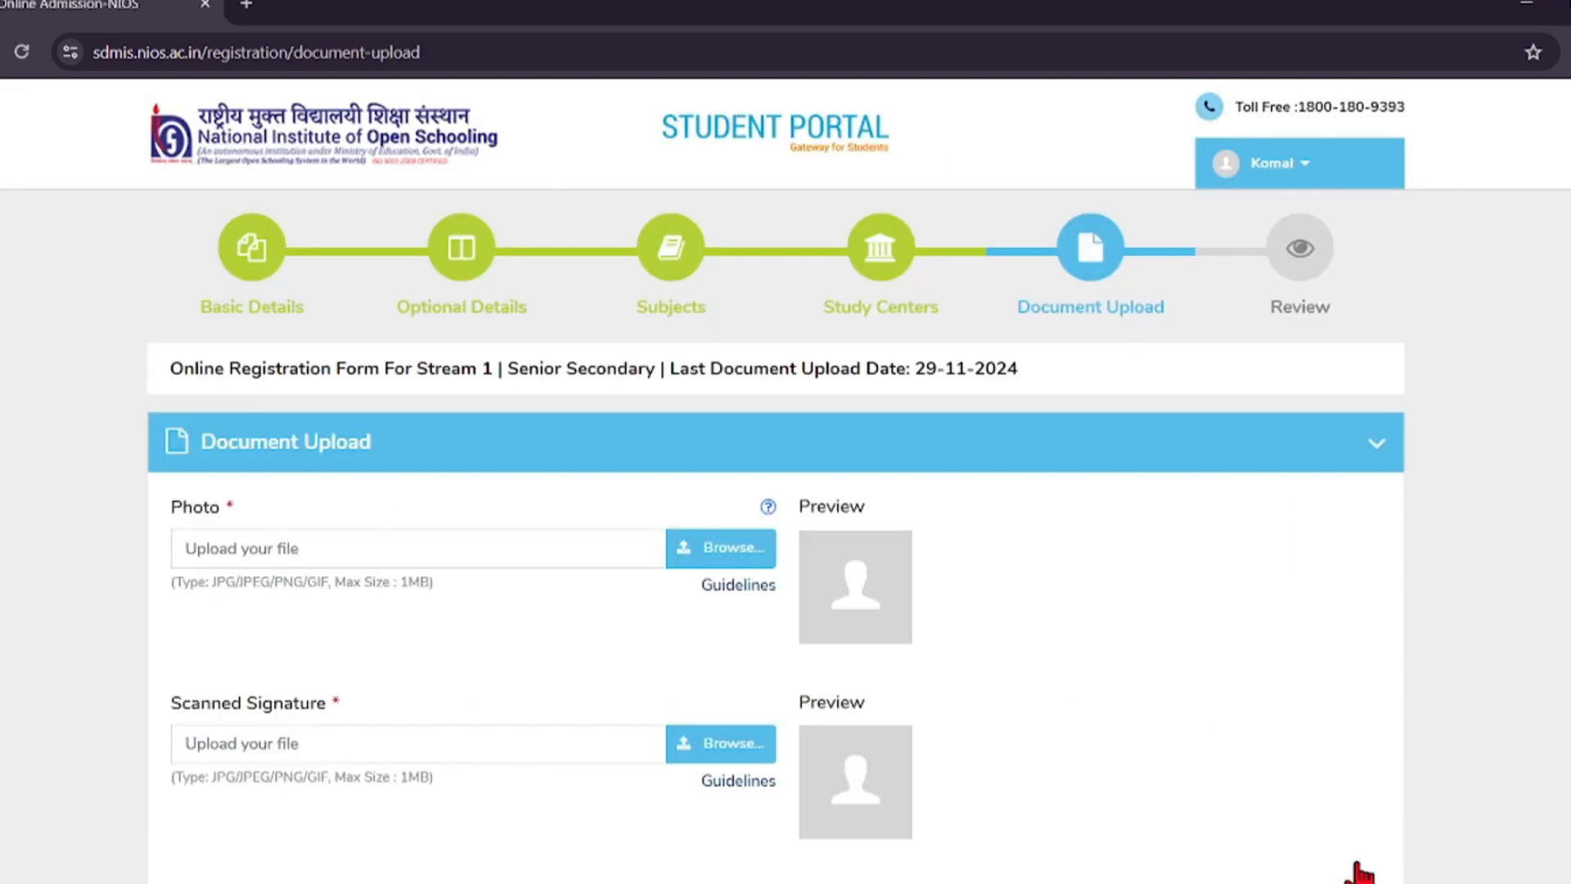
pyautogui.scroll(-3, 1114, 774)
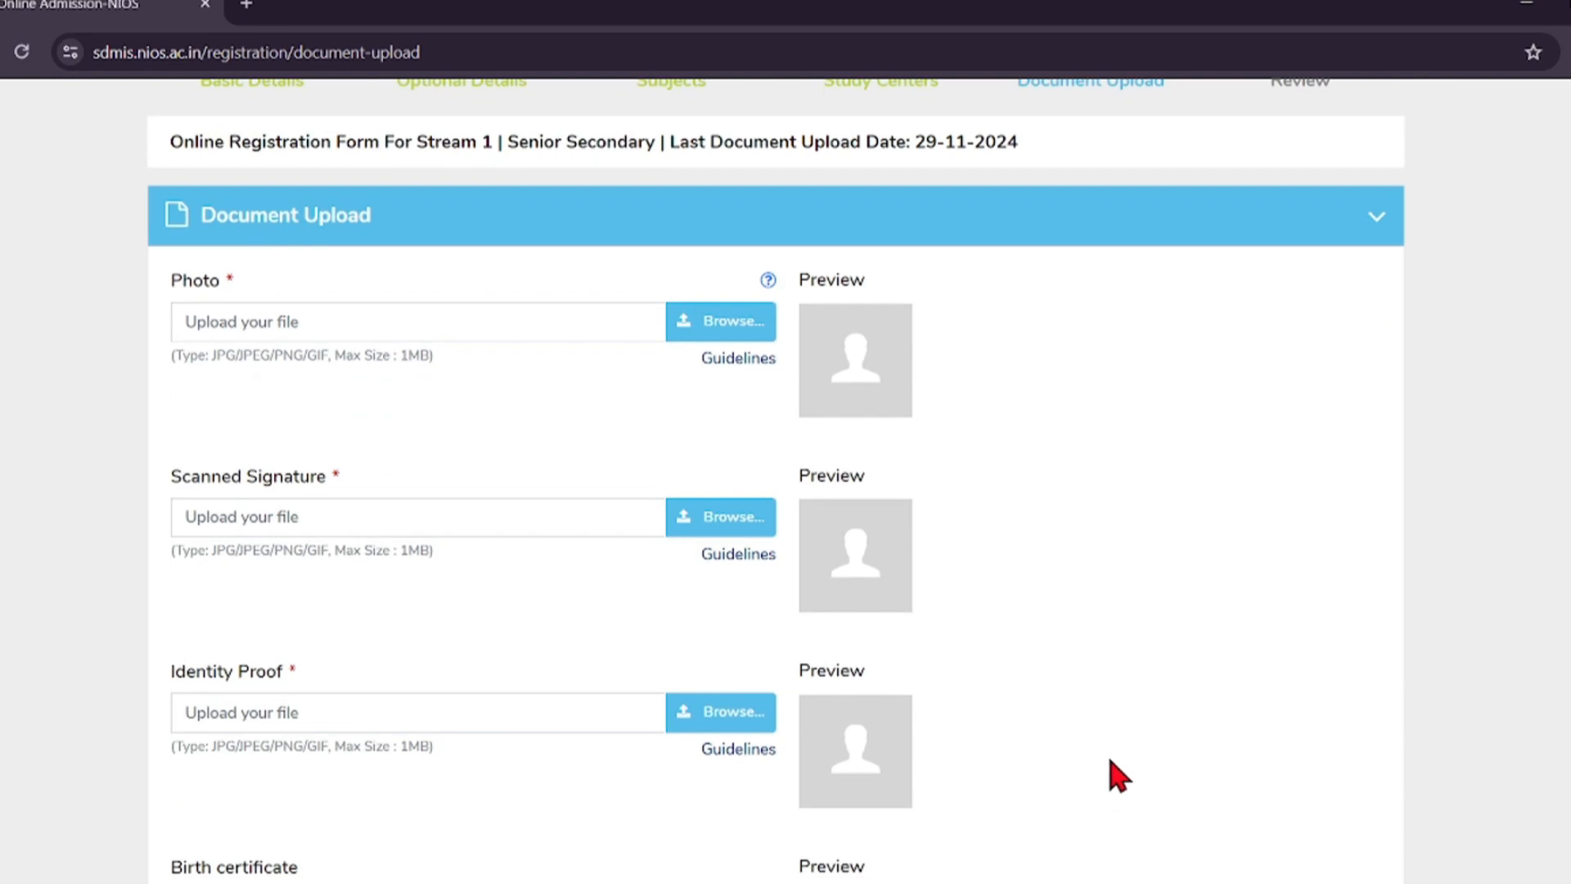
pyautogui.scroll(-3, 1111, 772)
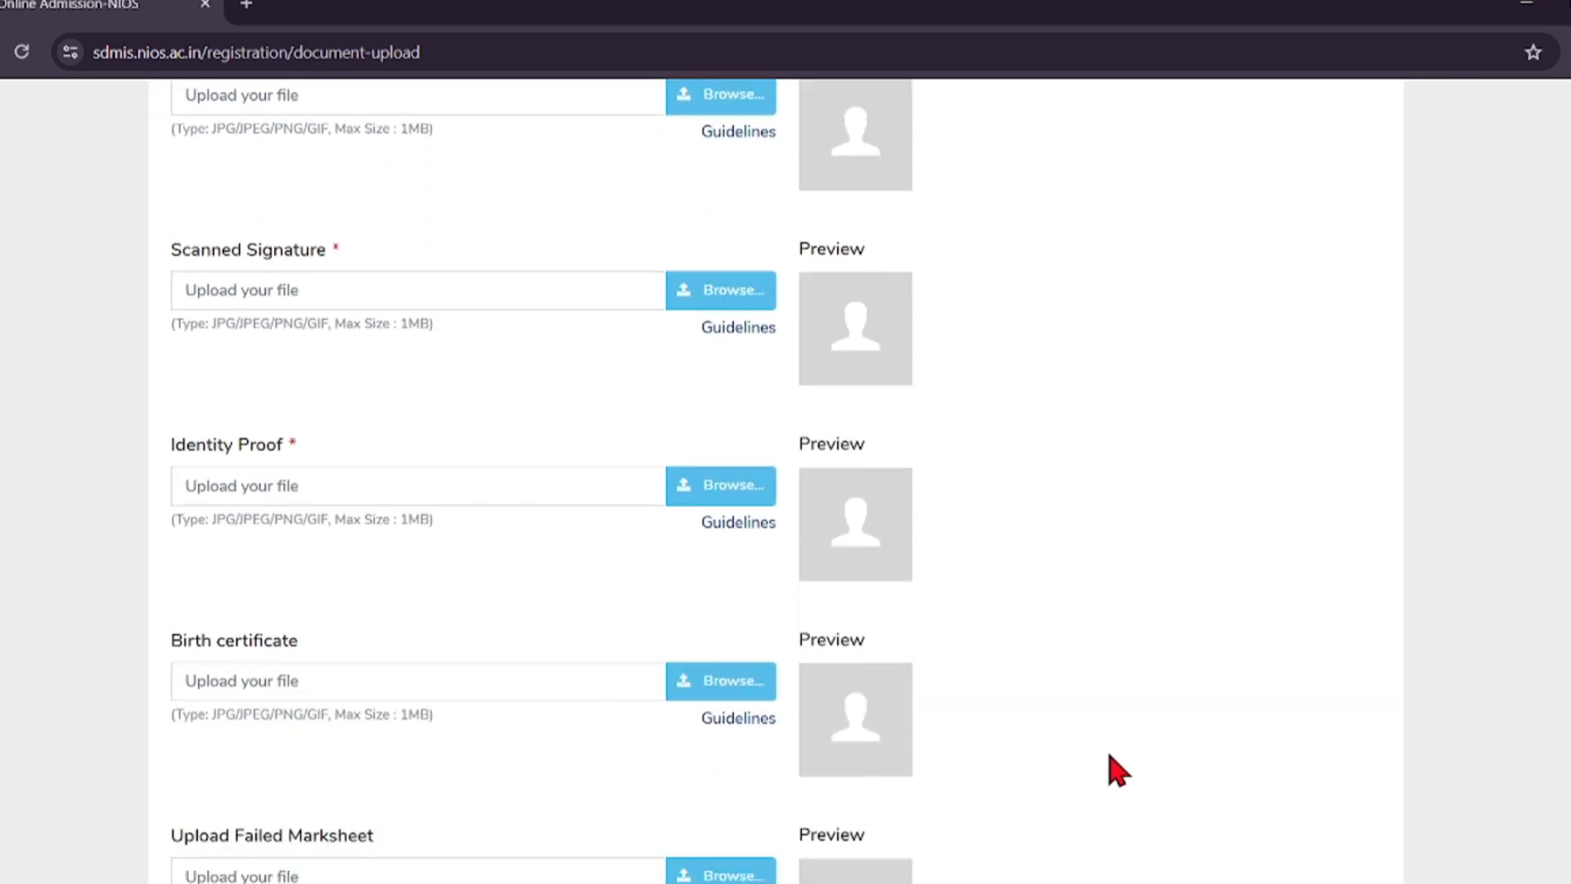
pyautogui.scroll(6, 1108, 769)
pyautogui.scroll(-10, 1115, 773)
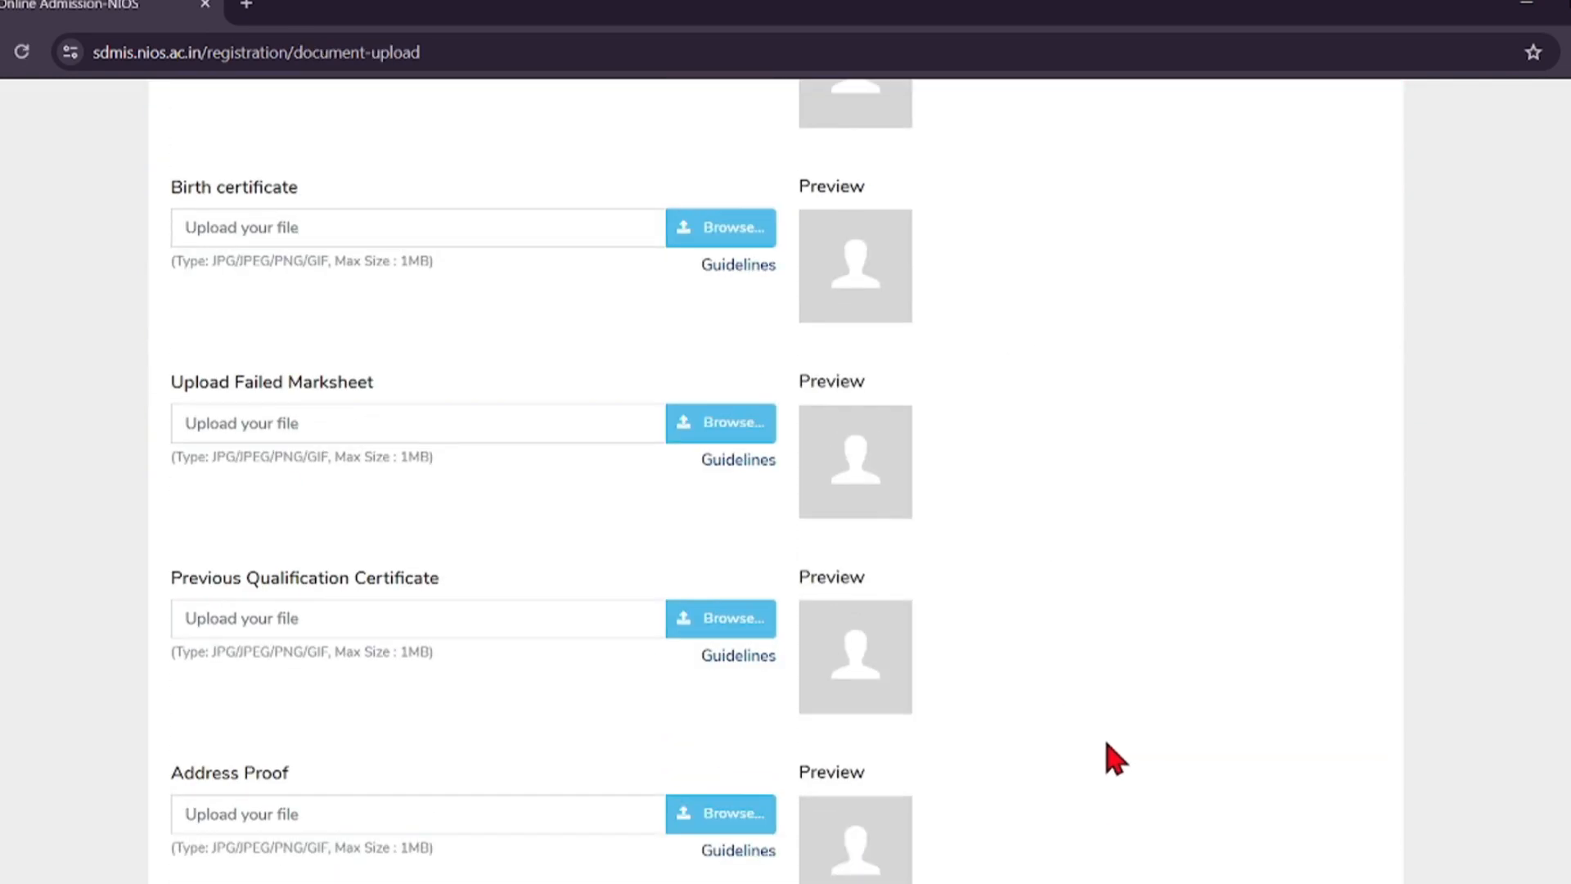
pyautogui.scroll(9, 1011, 372)
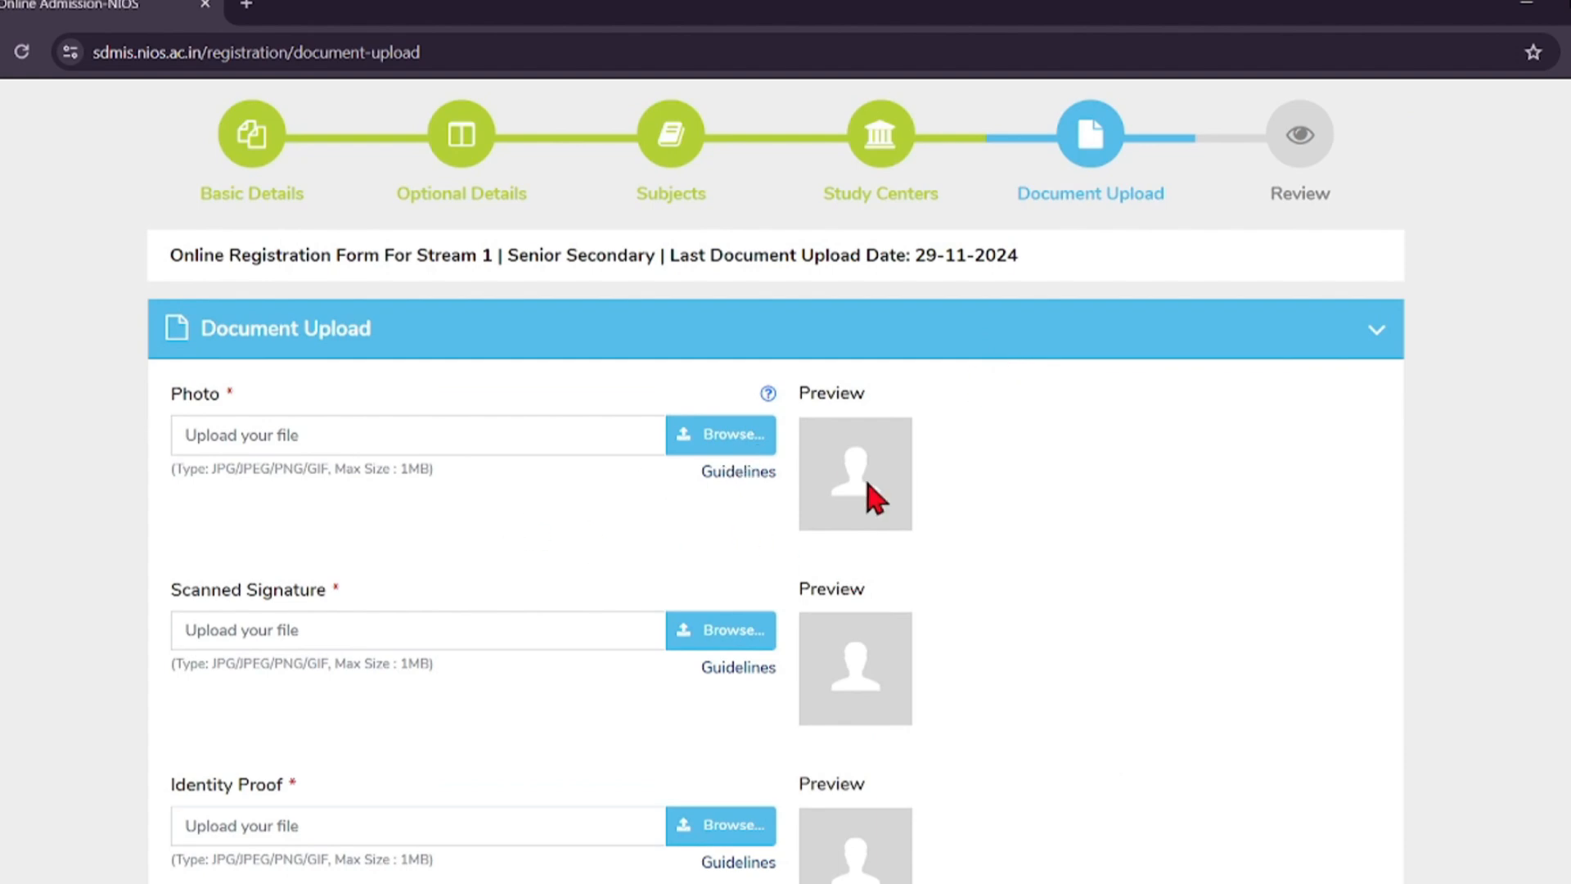
pyautogui.scroll(-3, 754, 481)
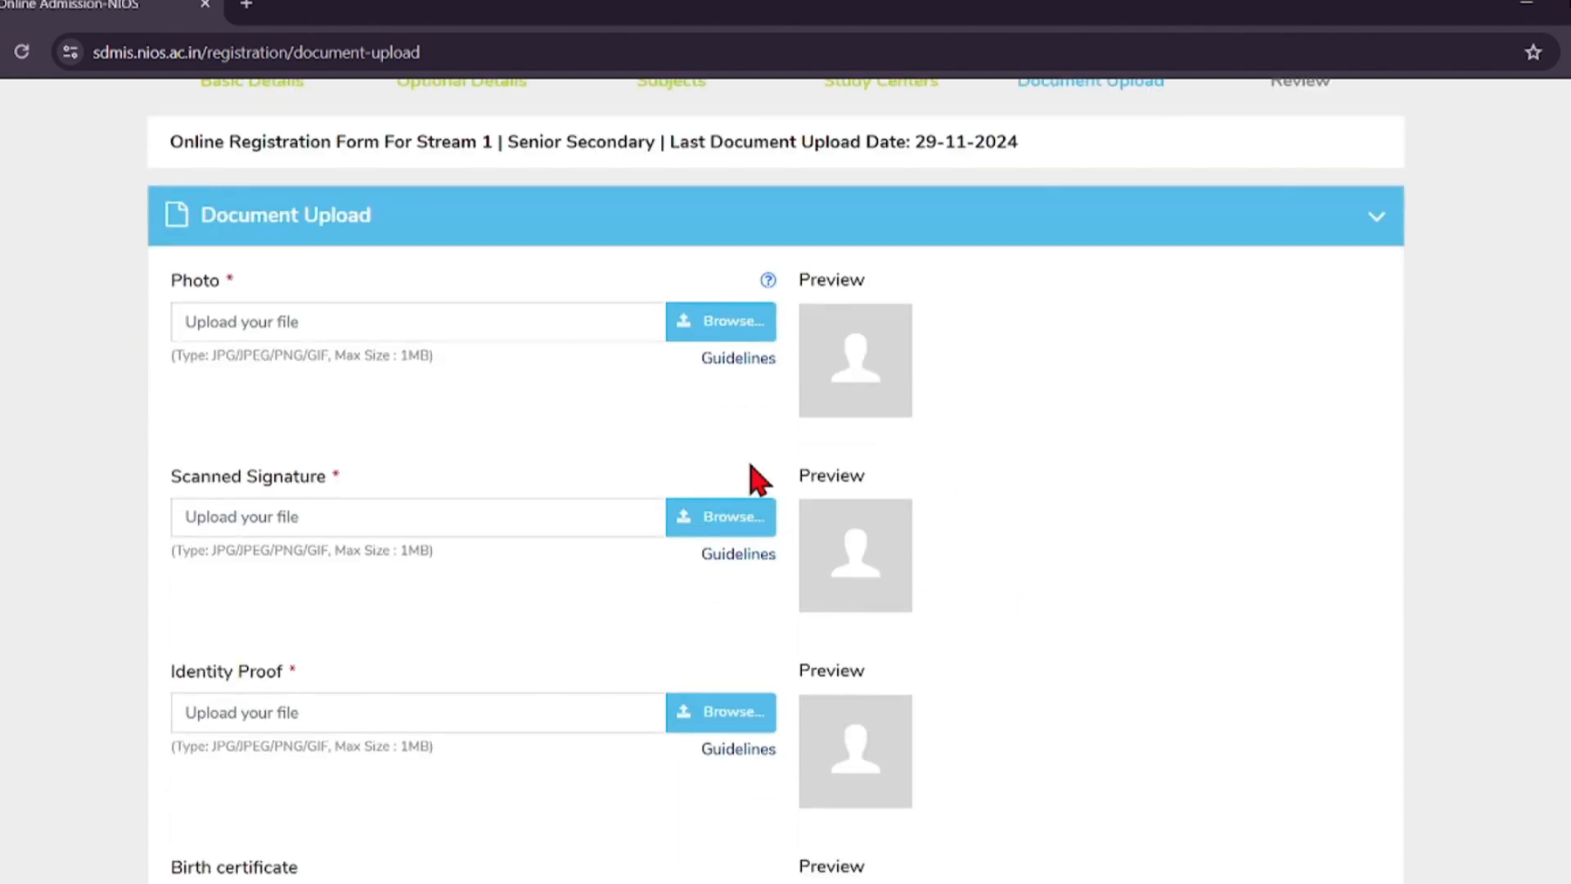
pyautogui.scroll(1, 1076, 425)
pyautogui.scroll(3, 1085, 432)
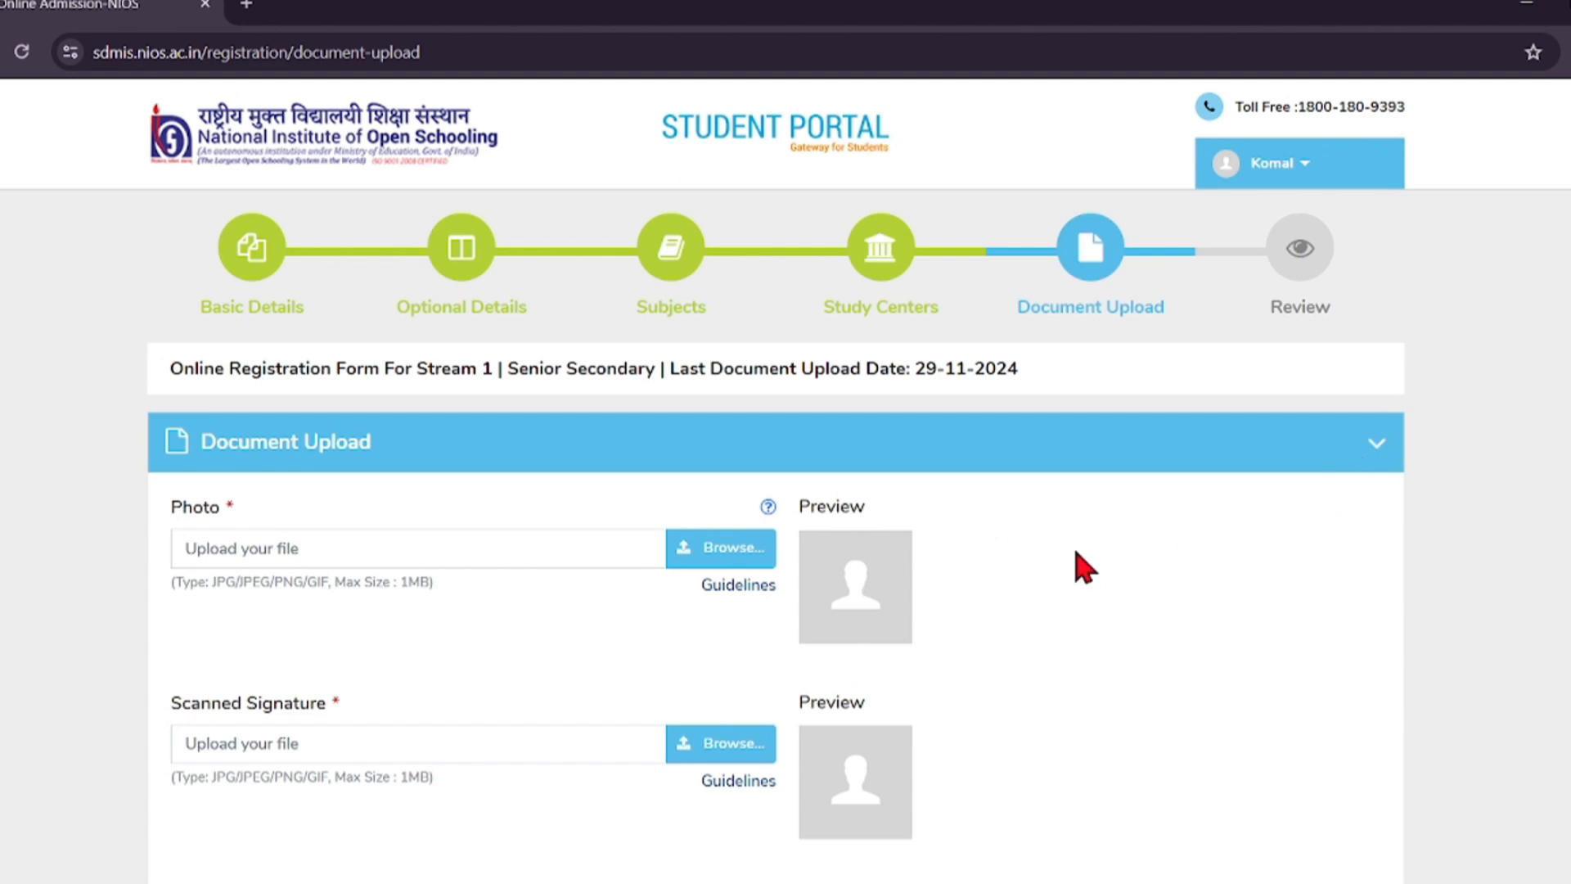
pyautogui.scroll(-5, 1080, 560)
pyautogui.scroll(2, 1015, 487)
# Attach the signature image and Adar.jpg as the identity proof.
pyautogui.click(735, 217)
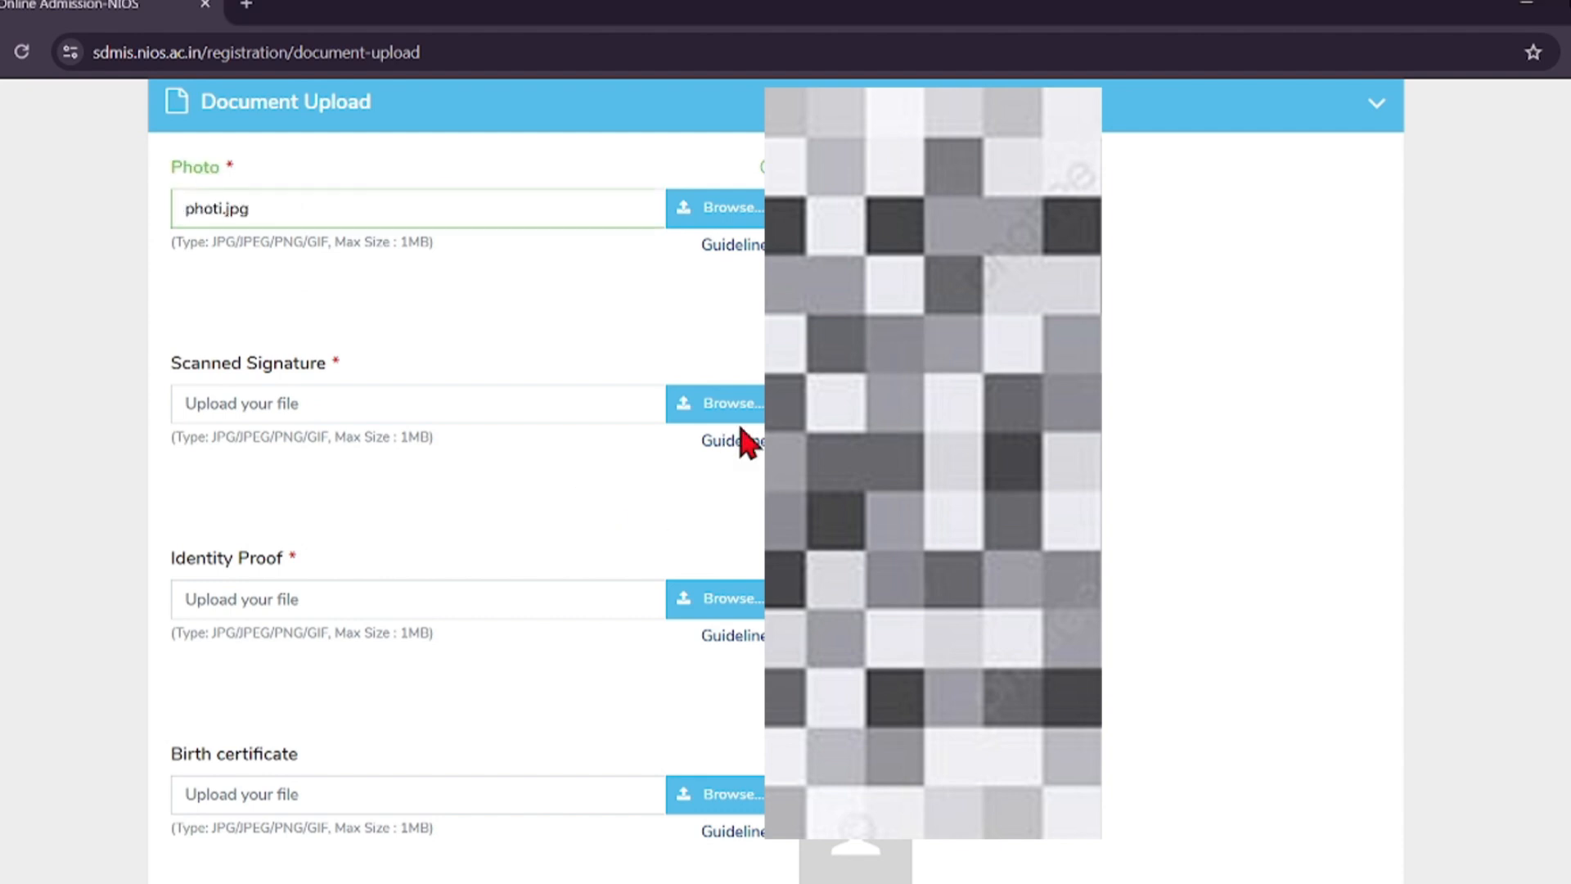
pyautogui.click(740, 403)
pyautogui.doubleClick(604, 494)
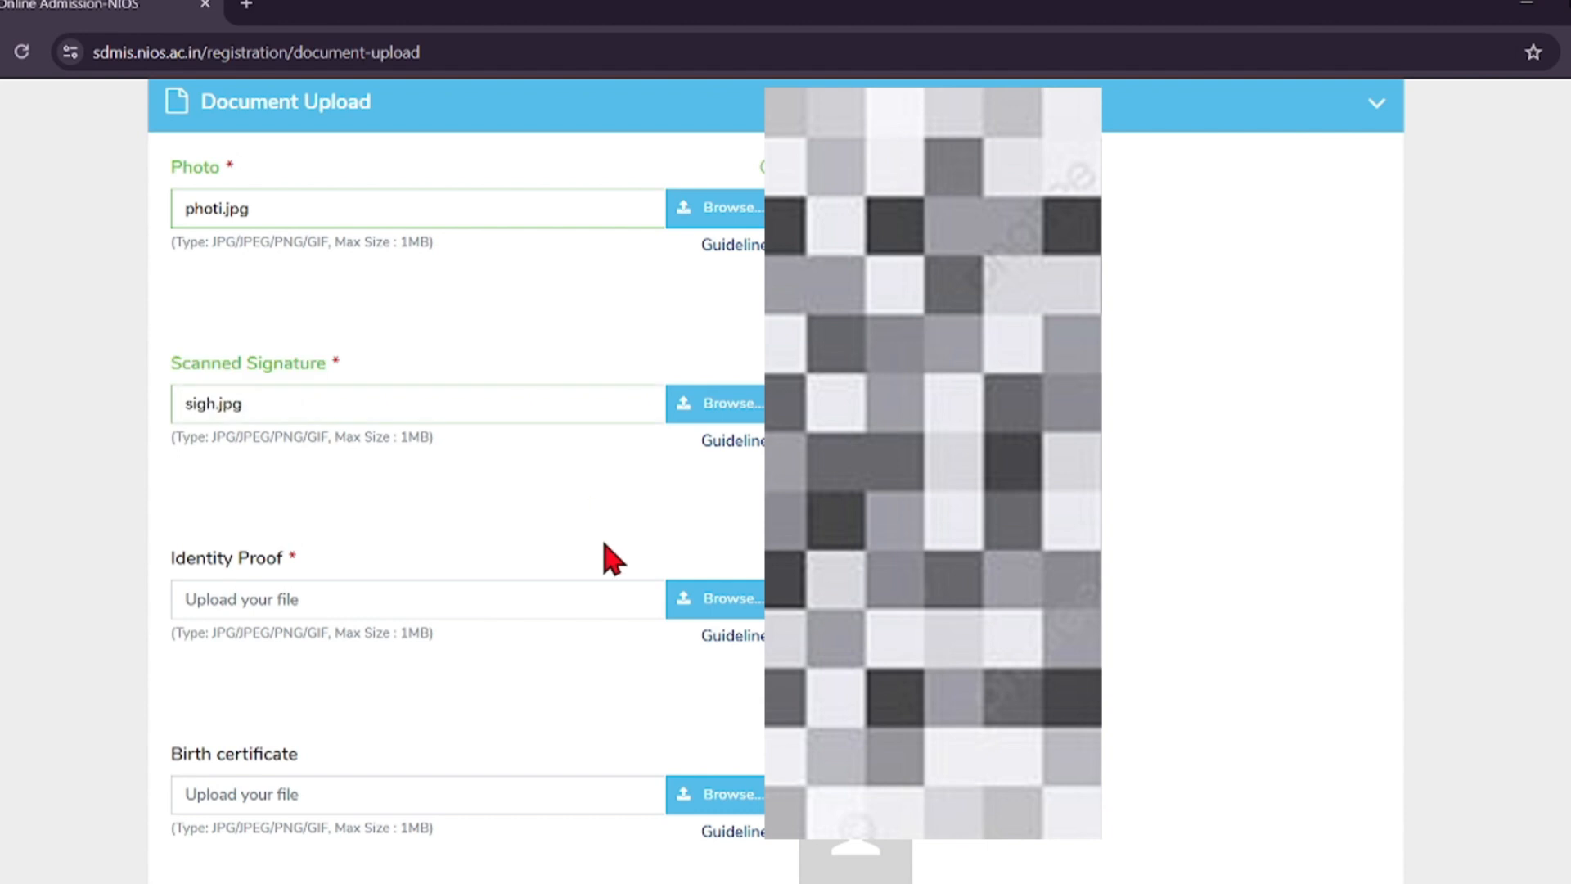
pyautogui.scroll(-1, 619, 543)
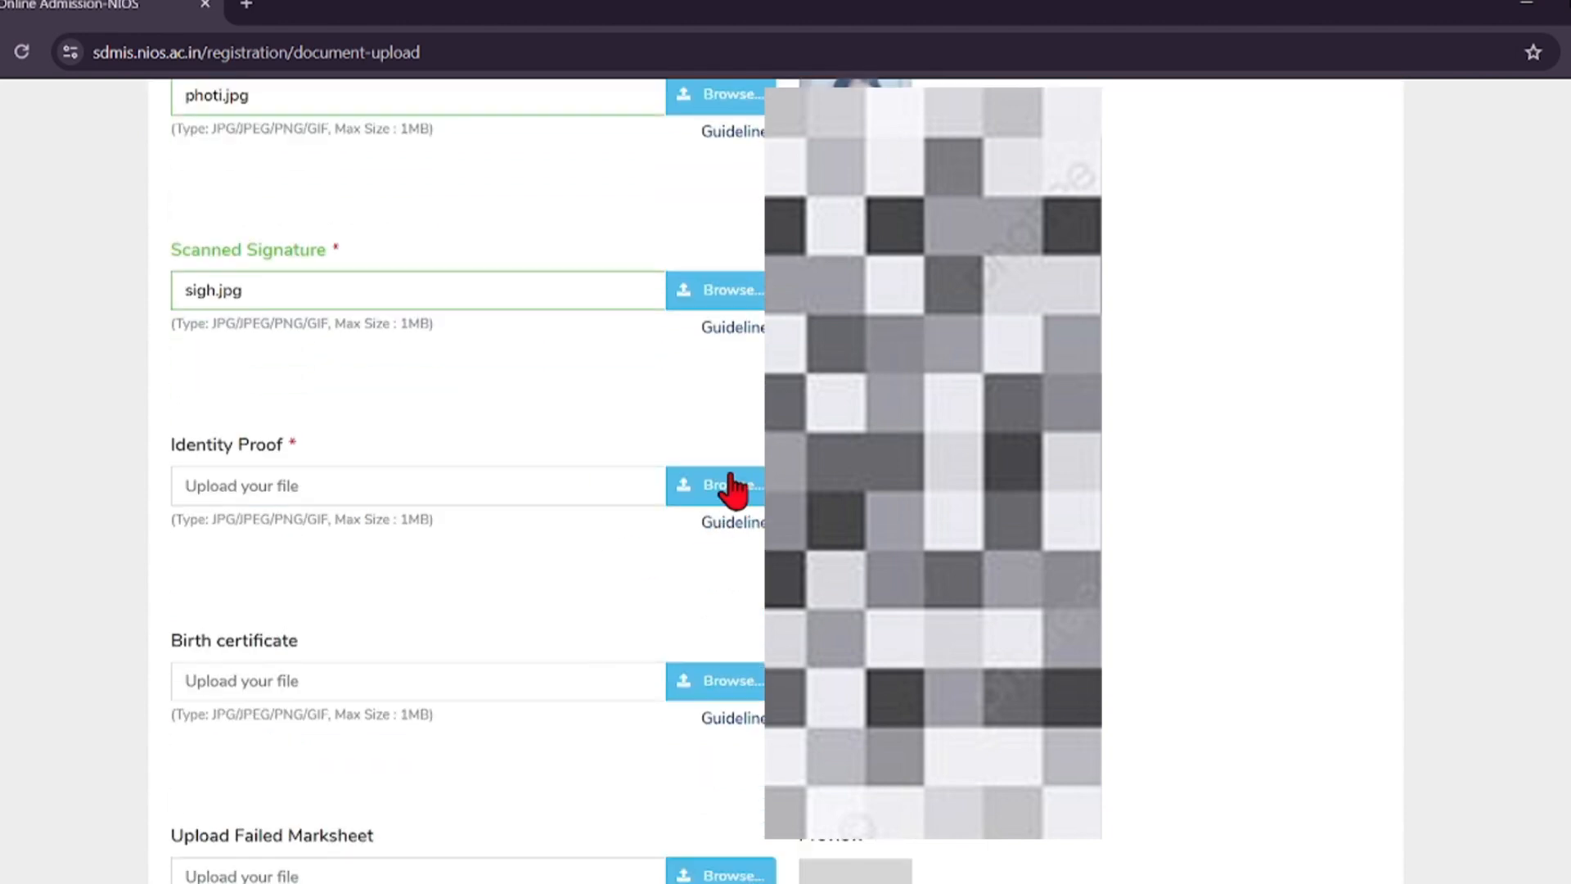
pyautogui.click(736, 487)
pyautogui.doubleClick(596, 494)
# Attach mark.jpg as the previous qualification certificate and back adaa.jpg as the address proof.
pyautogui.scroll(-2, 719, 603)
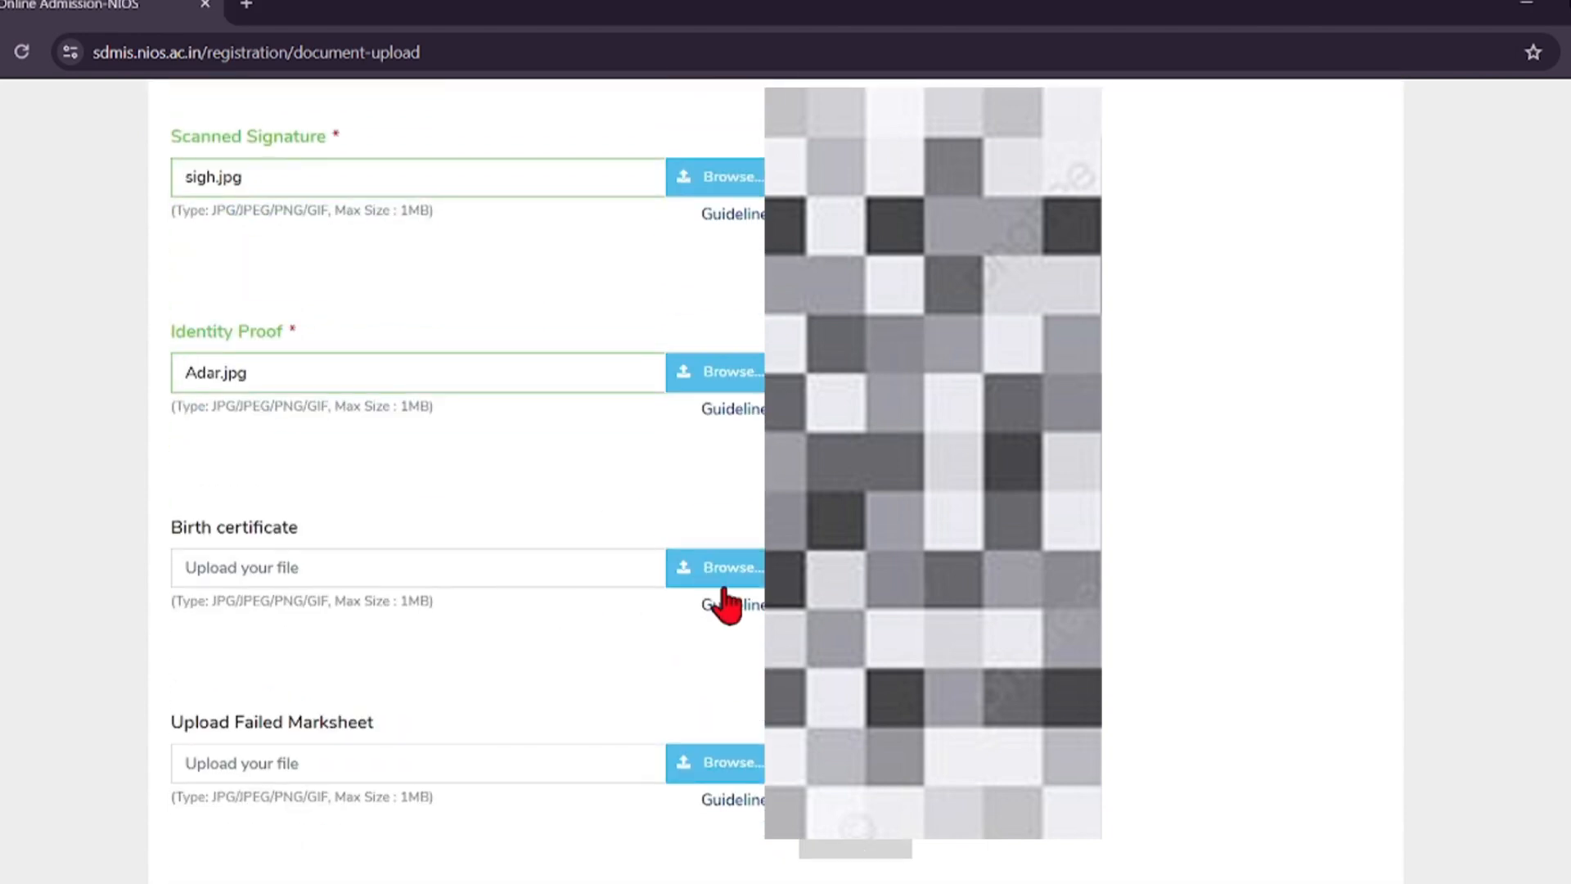
pyautogui.scroll(-1, 647, 552)
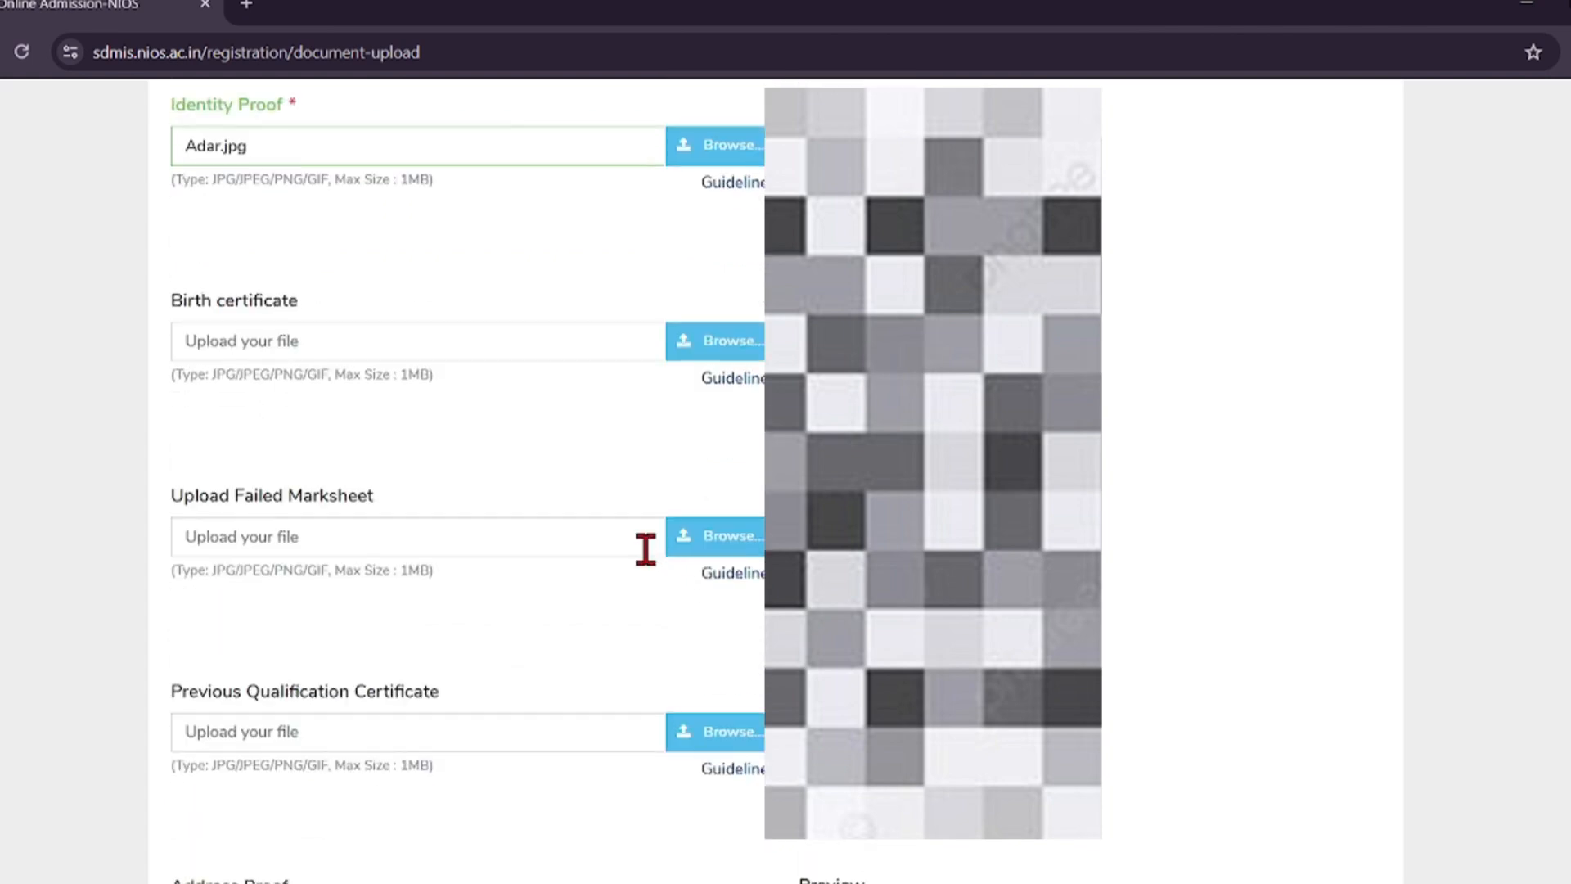
pyautogui.scroll(4, 649, 561)
pyautogui.scroll(-4, 649, 562)
pyautogui.scroll(-2, 757, 564)
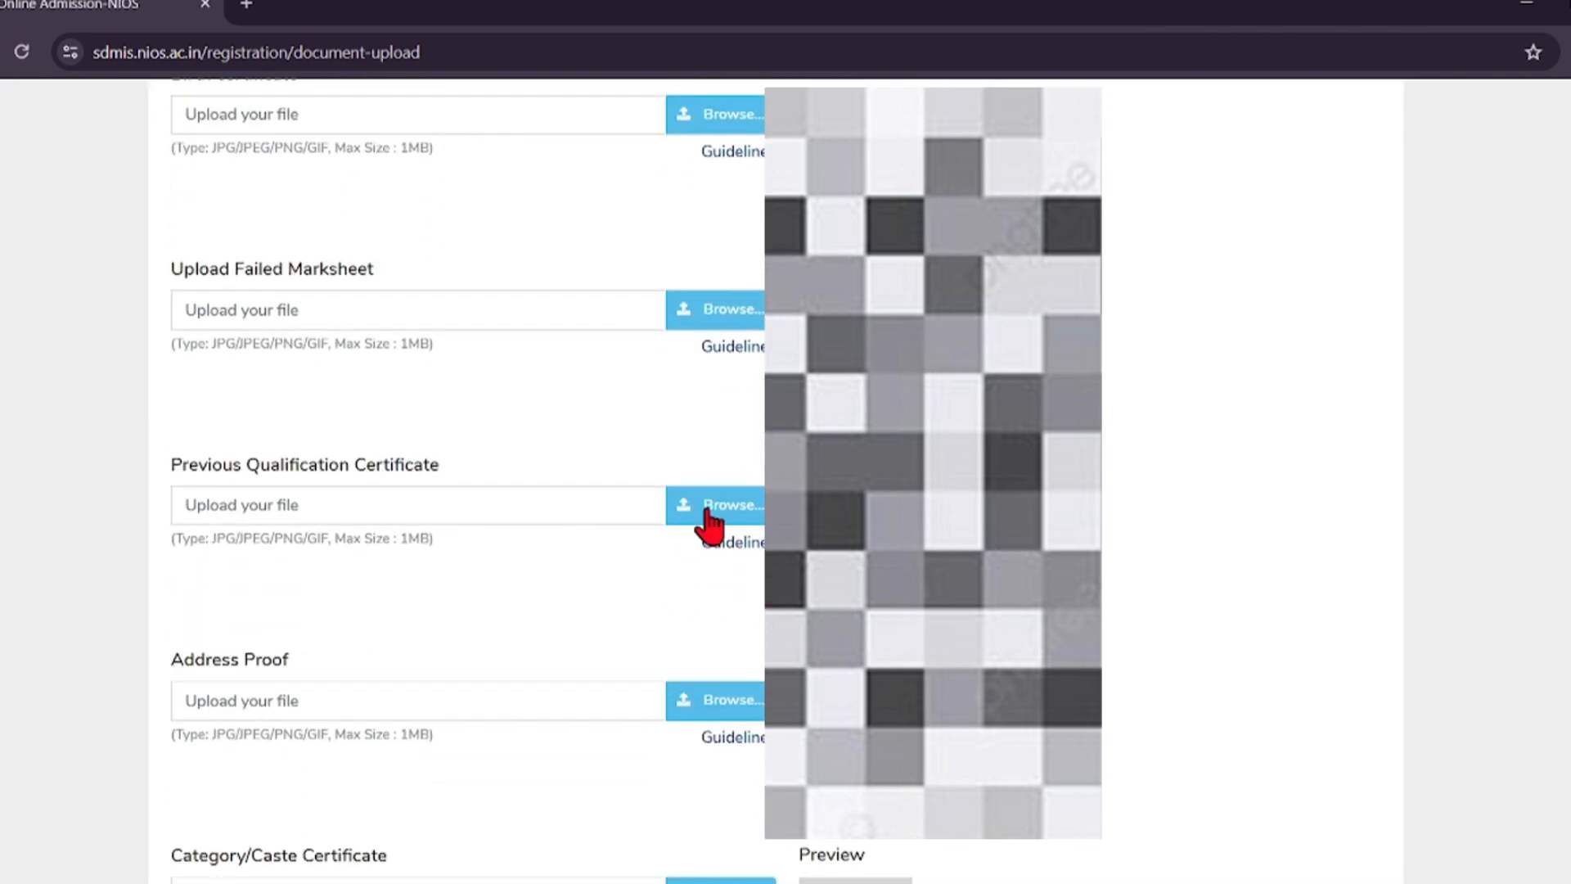
pyautogui.click(708, 509)
pyautogui.doubleClick(592, 515)
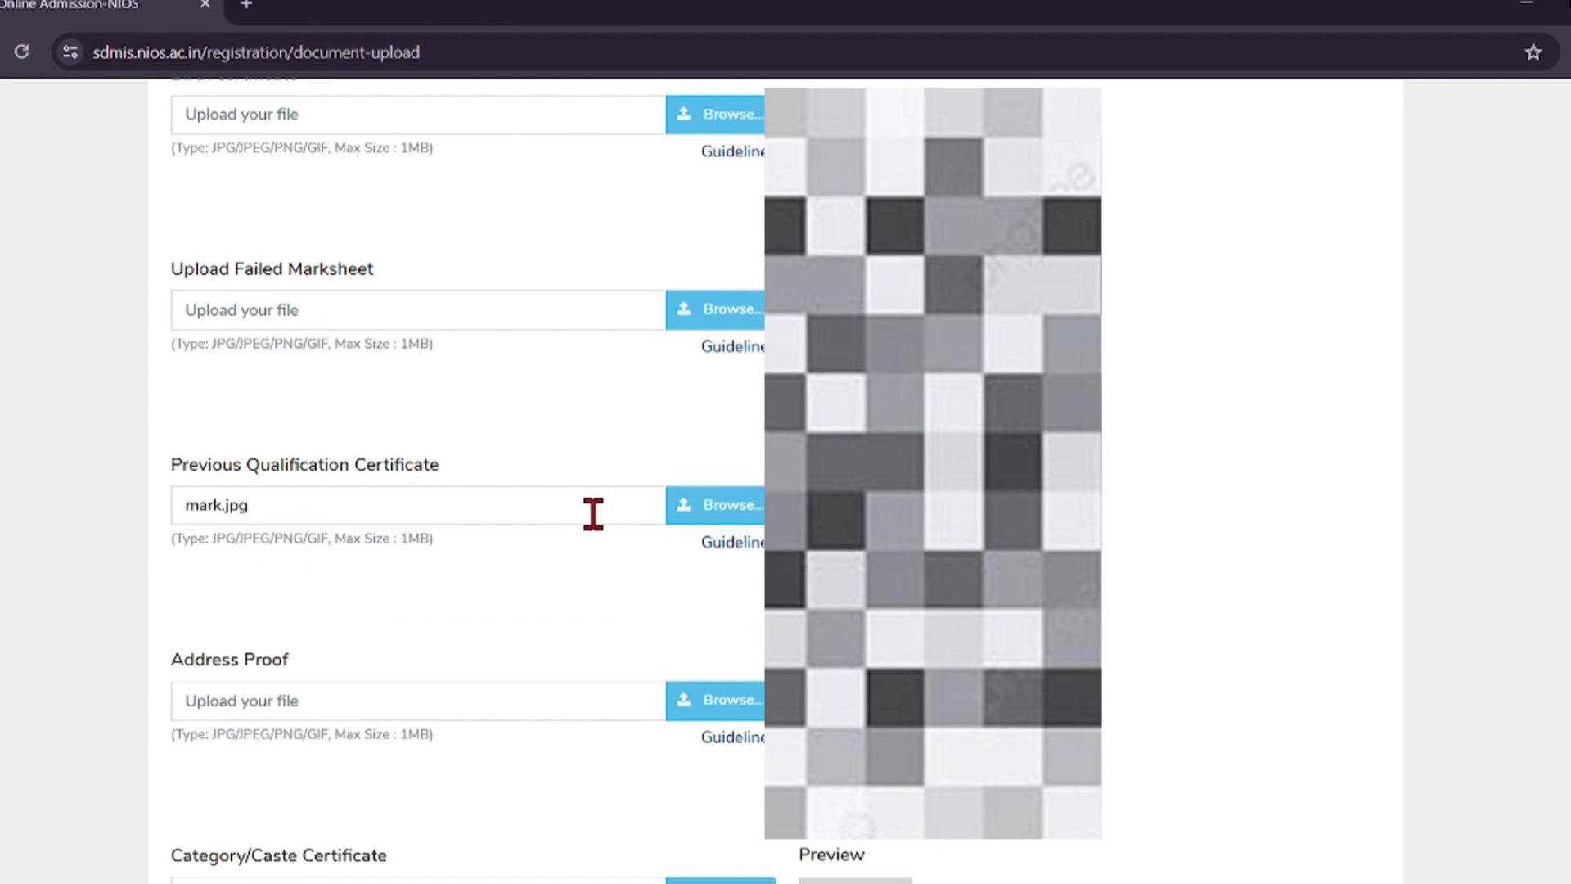
pyautogui.scroll(-1, 655, 565)
pyautogui.click(724, 593)
pyautogui.doubleClick(603, 497)
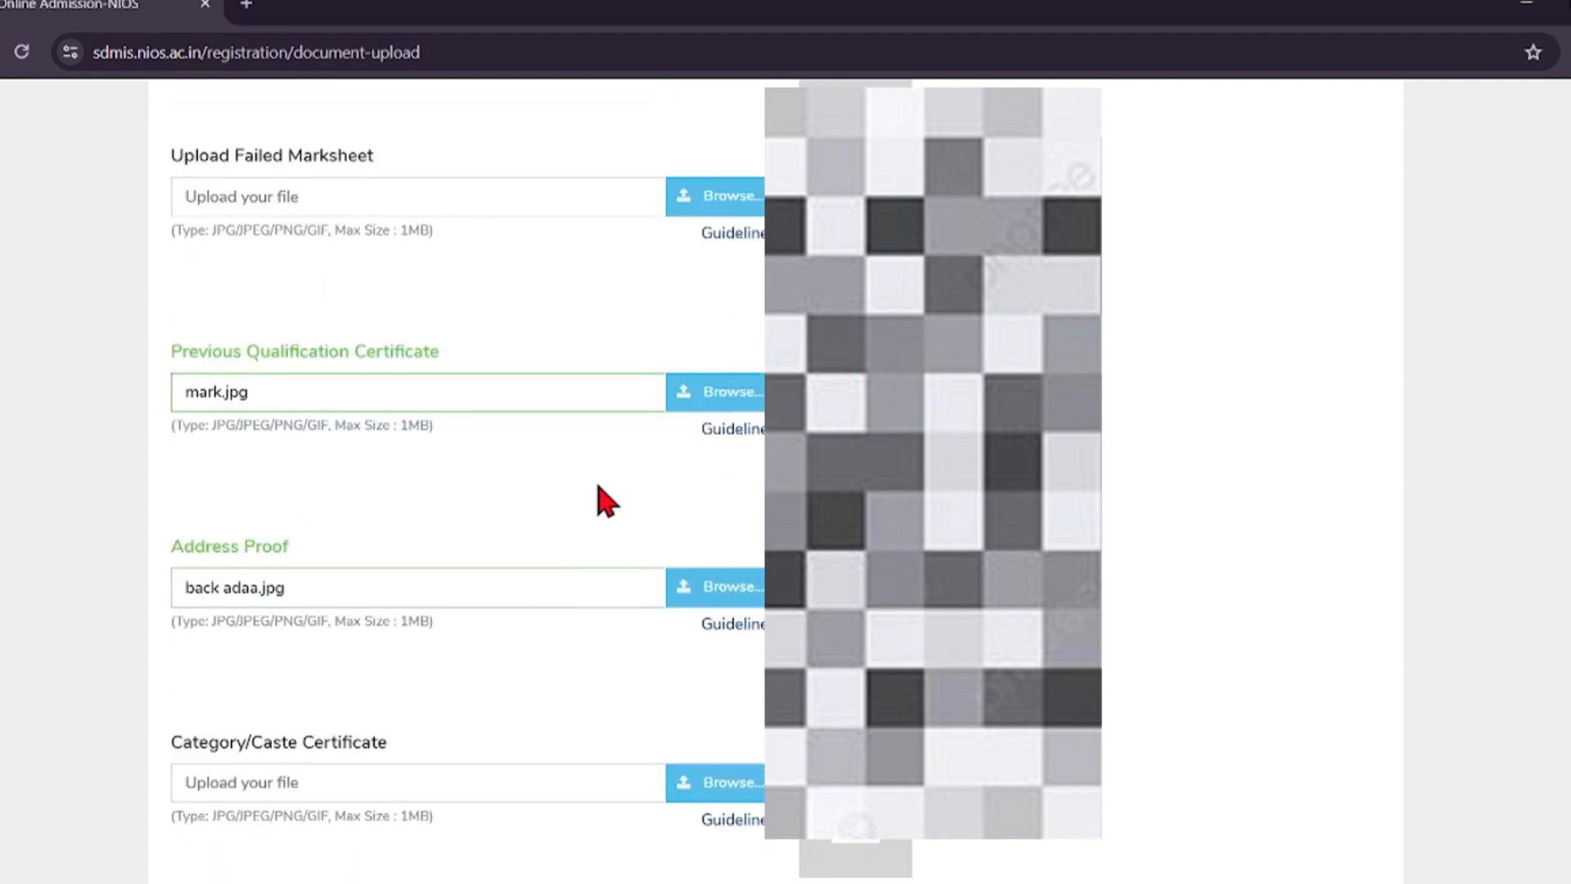
# Check the attached documents and continue to the Review step.
pyautogui.scroll(-3, 608, 638)
pyautogui.scroll(-5, 631, 631)
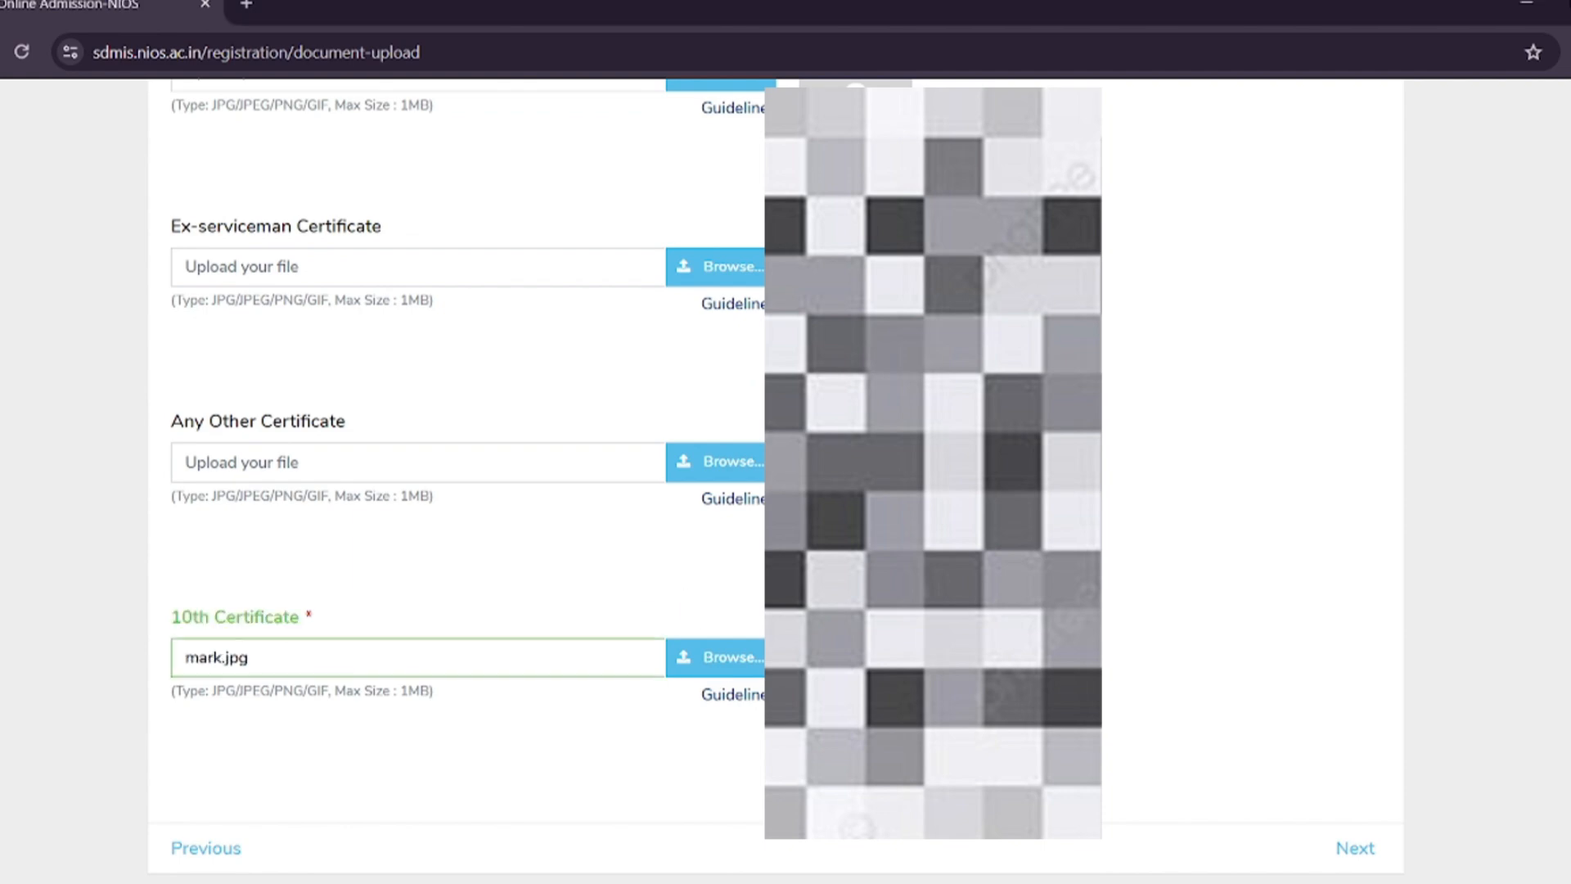
pyautogui.scroll(-1, 655, 572)
pyautogui.scroll(12, 1179, 553)
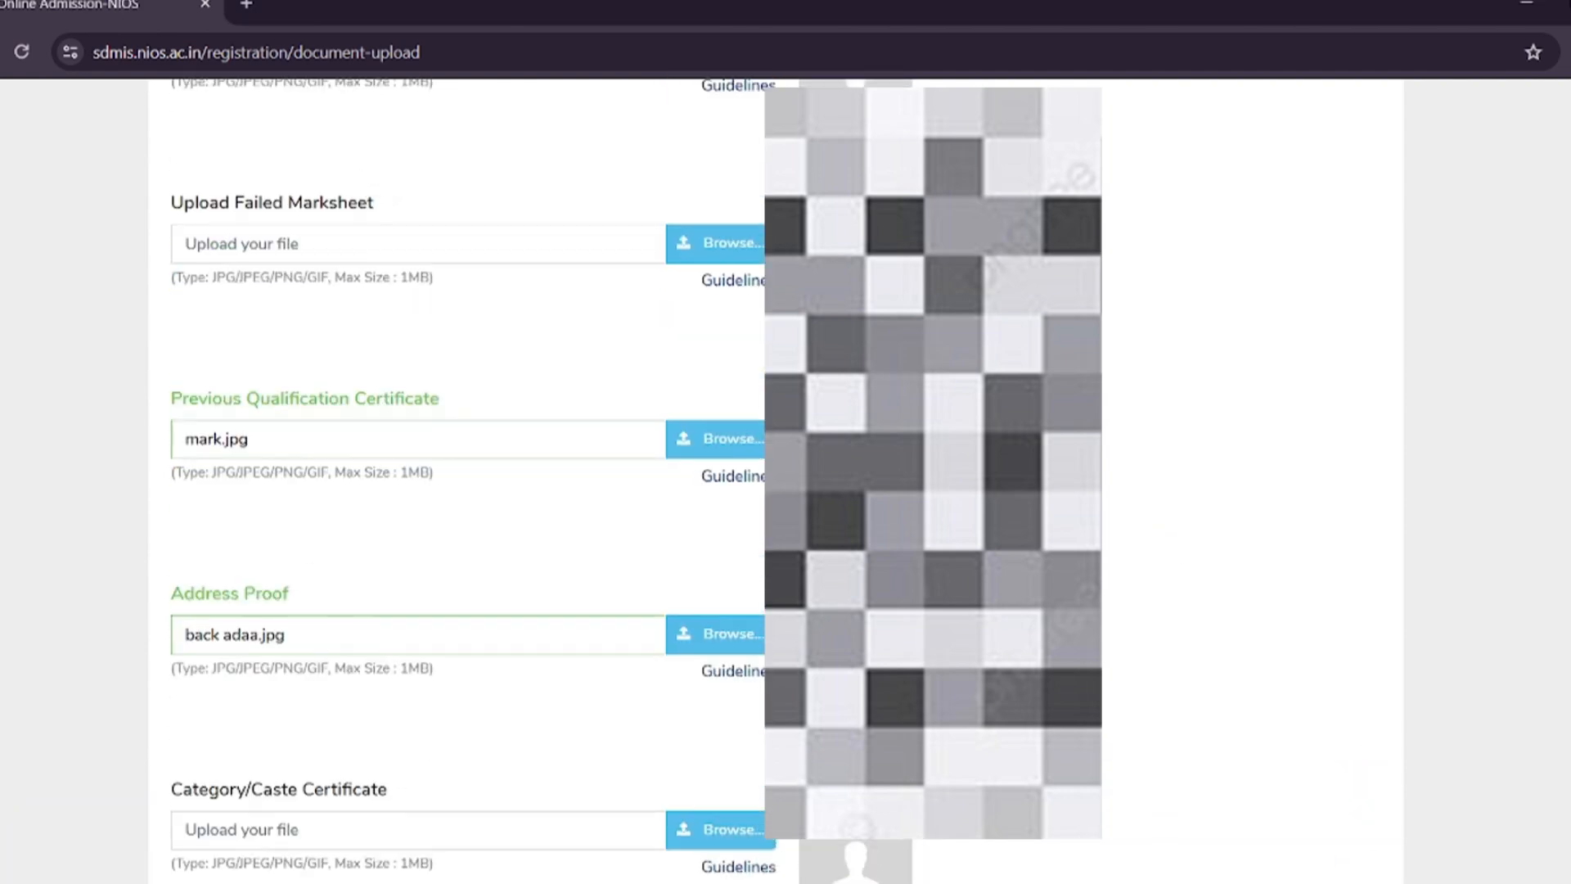
pyautogui.scroll(6, 785, 483)
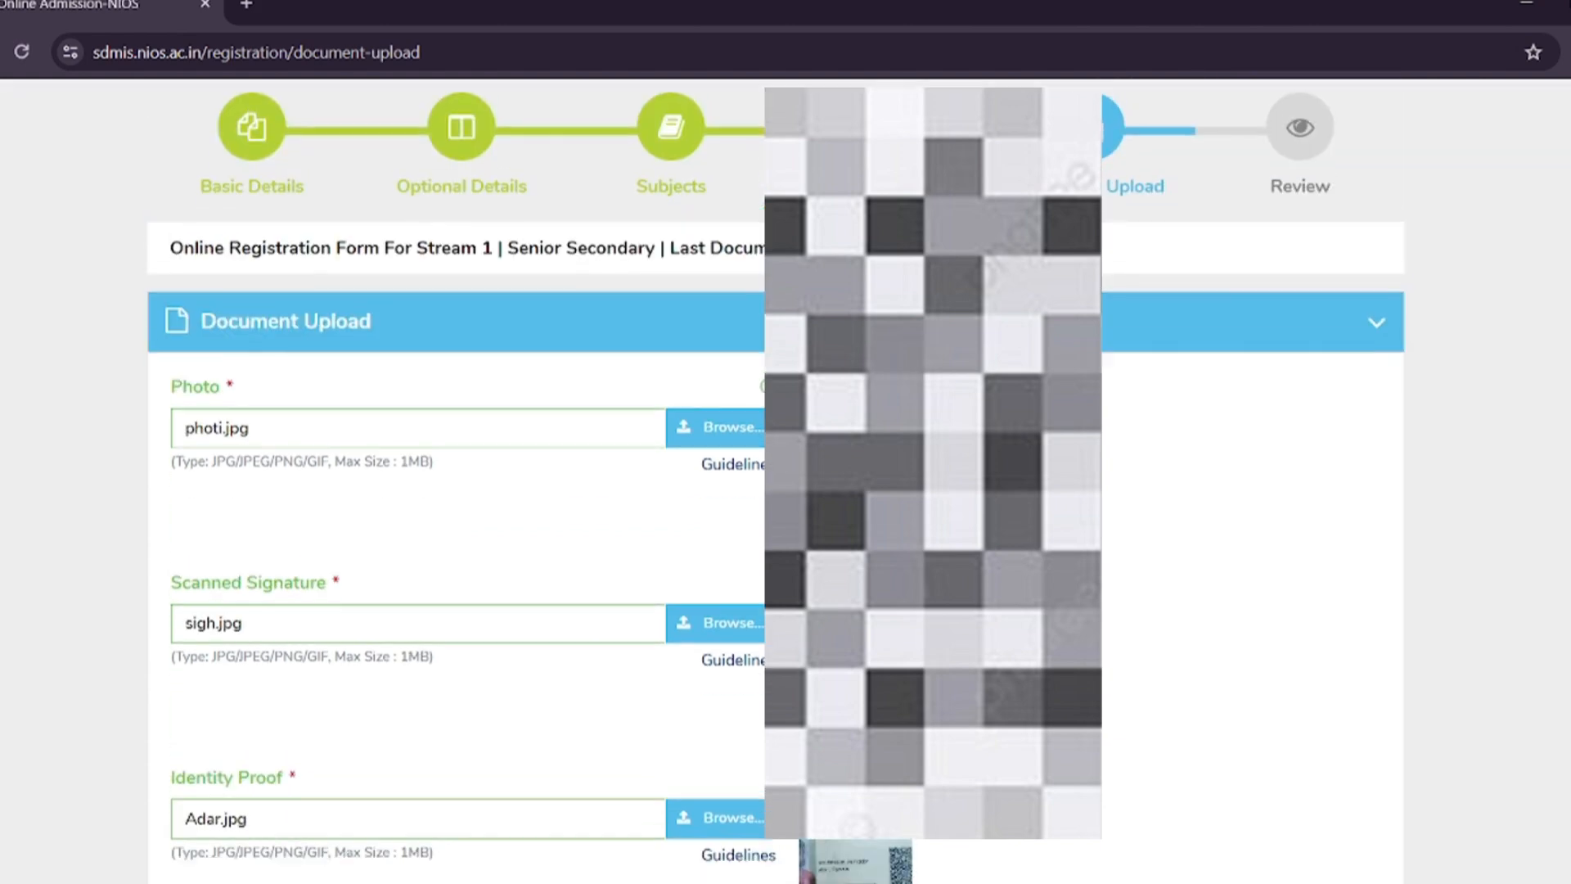
pyautogui.scroll(-4, 786, 483)
pyautogui.scroll(3, 785, 483)
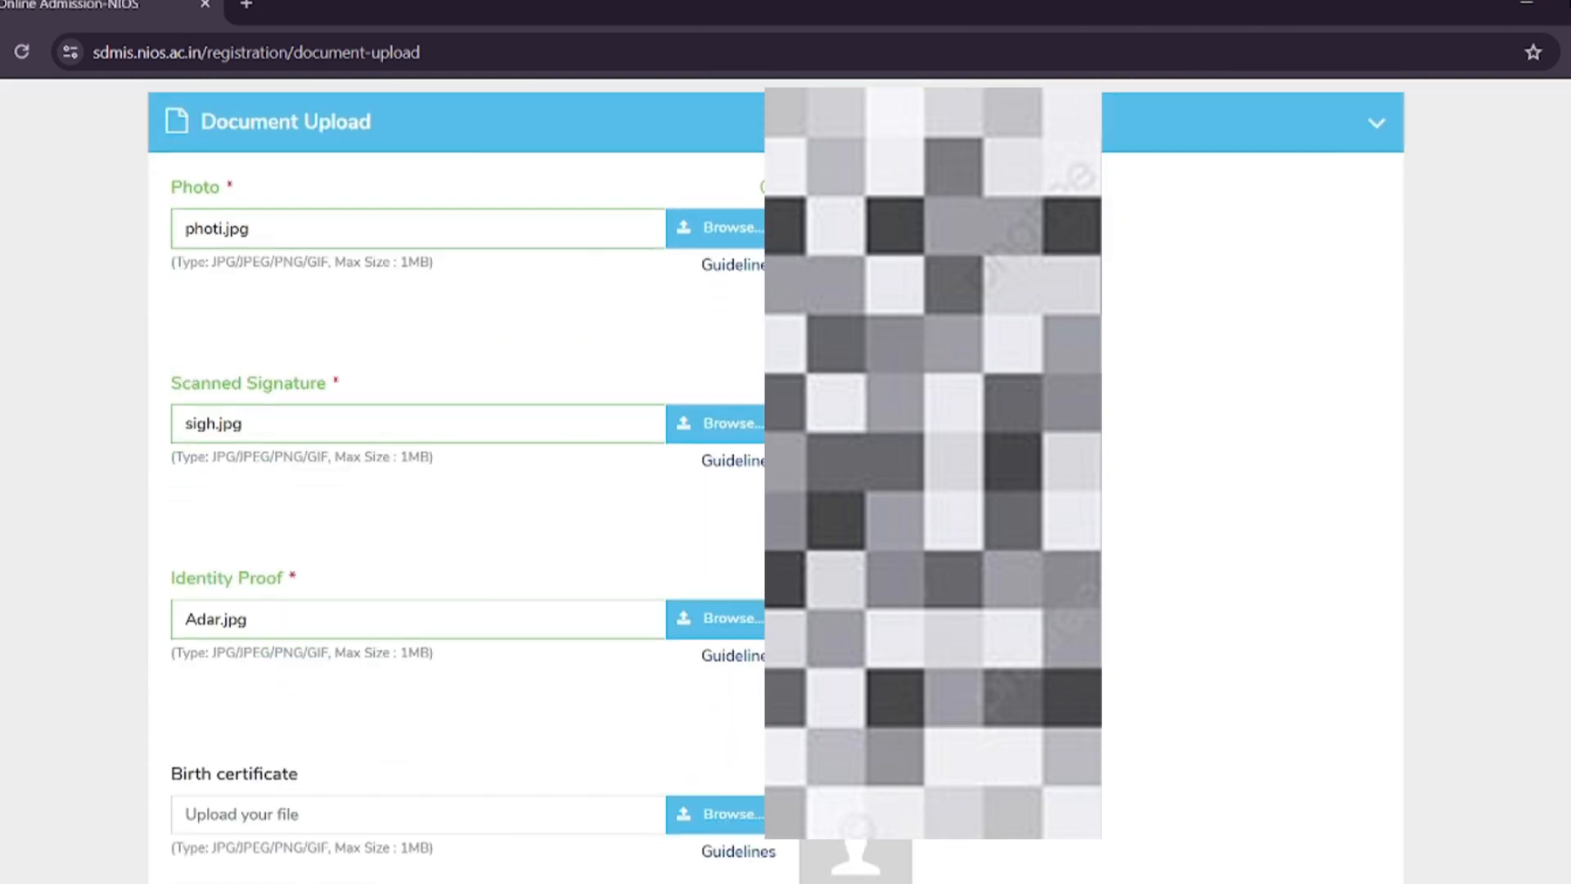
pyautogui.scroll(-9, 540, 483)
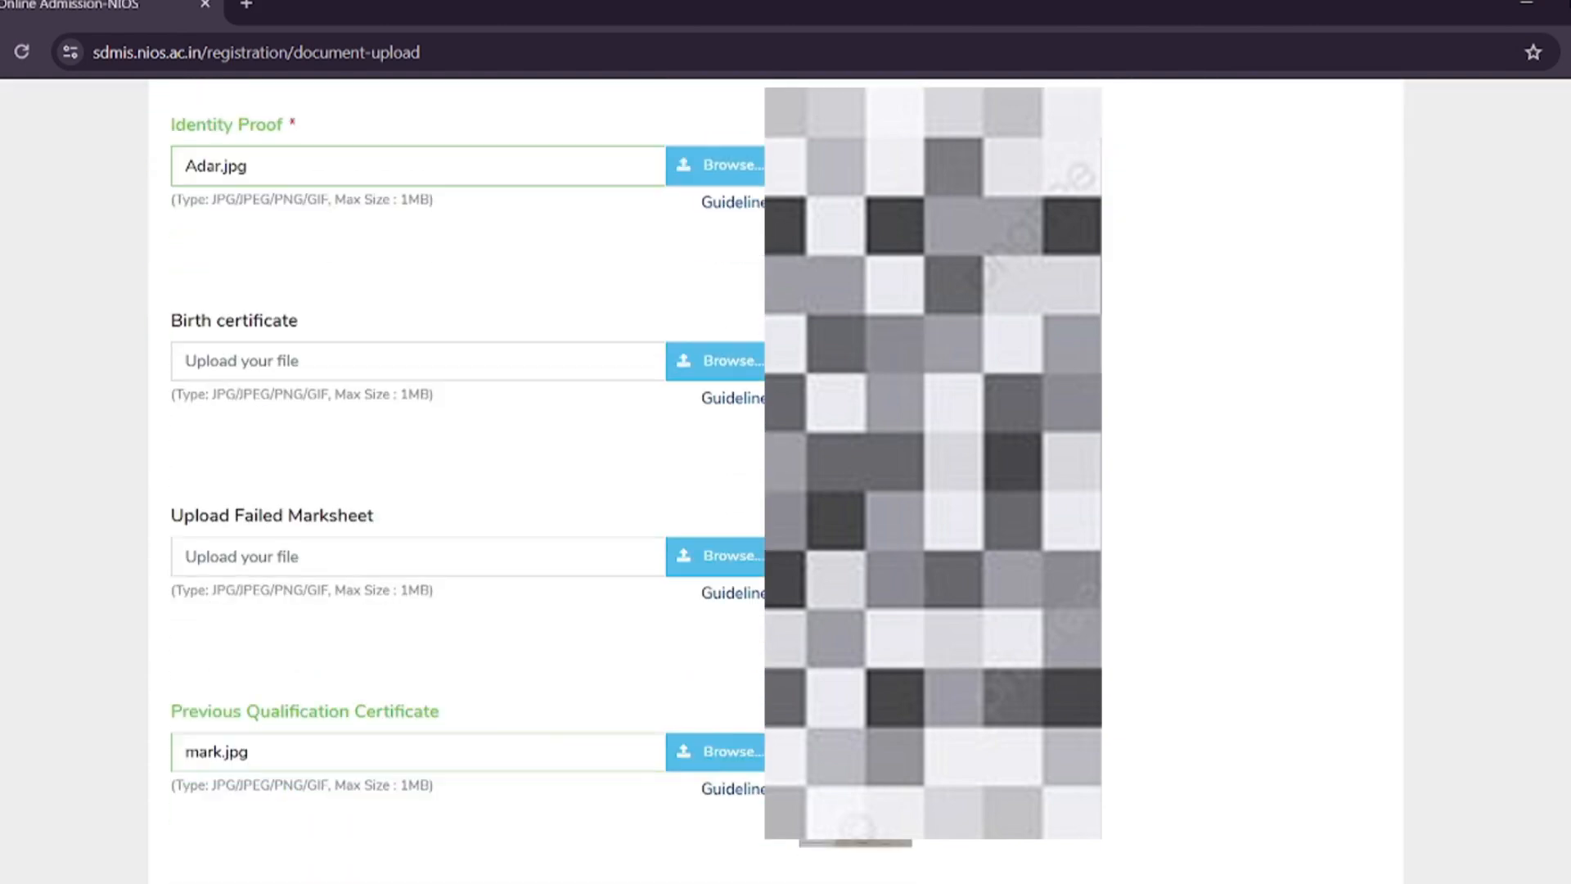
pyautogui.scroll(-9, 540, 483)
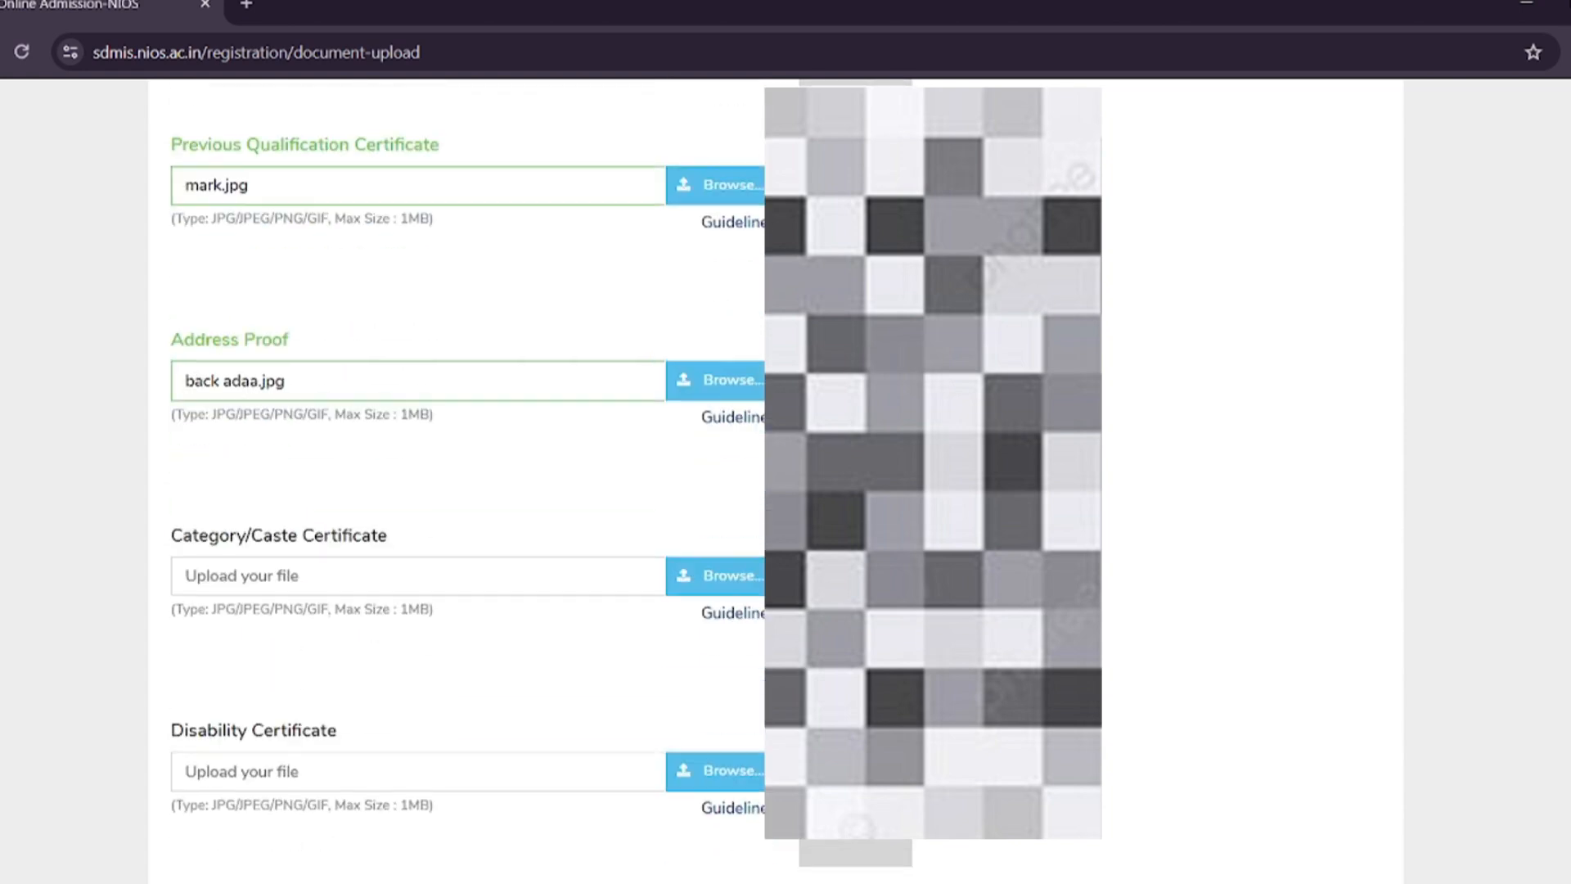
pyautogui.scroll(-4, 541, 482)
pyautogui.scroll(20, 540, 483)
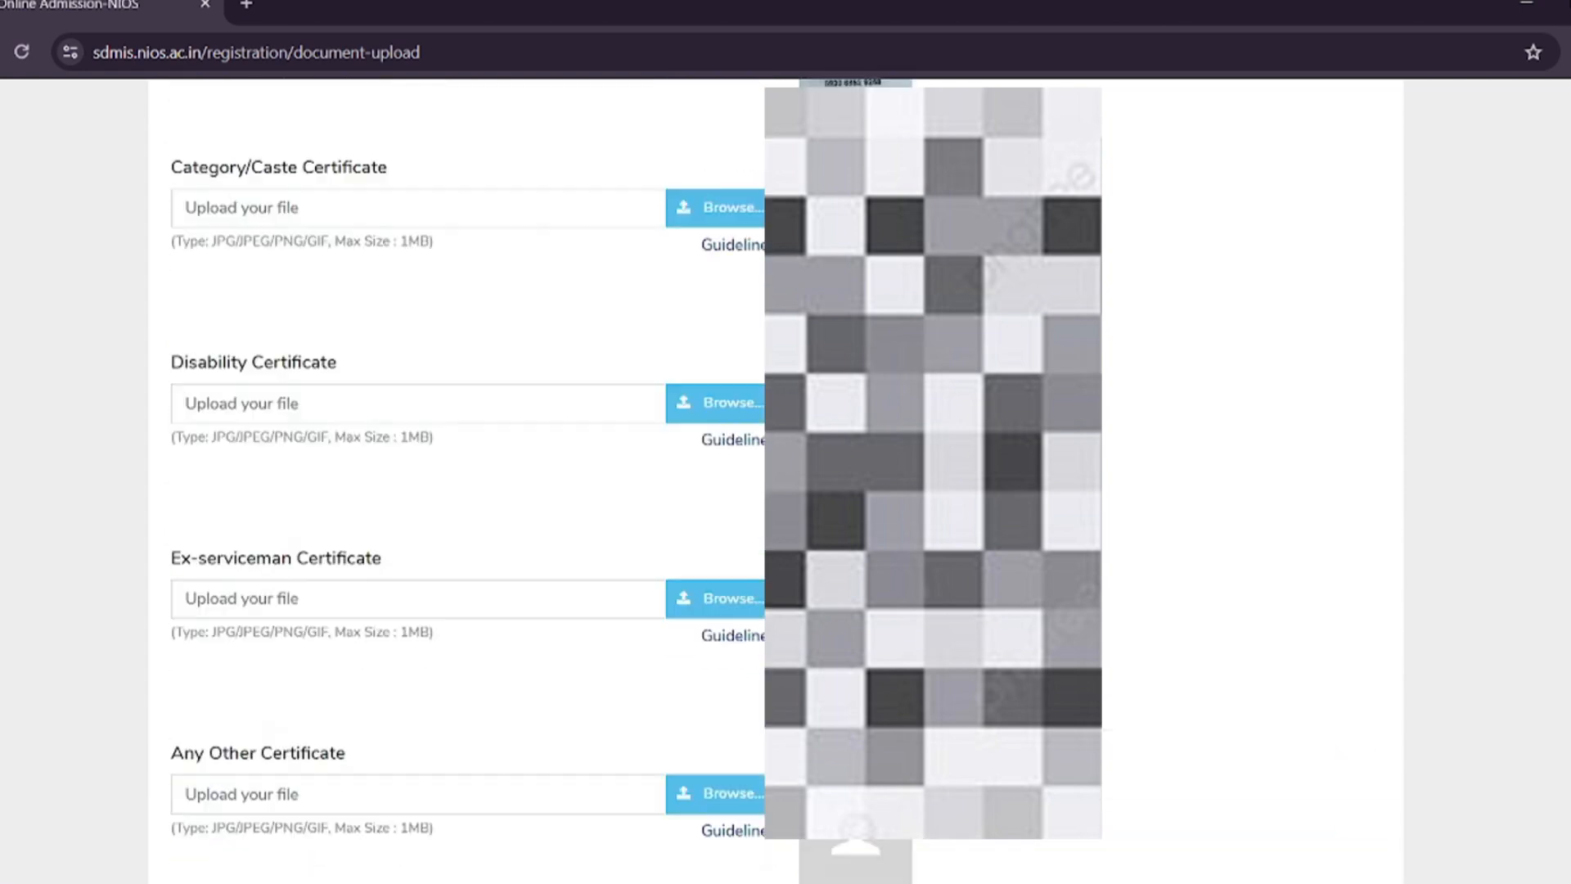
pyautogui.scroll(-20, 540, 483)
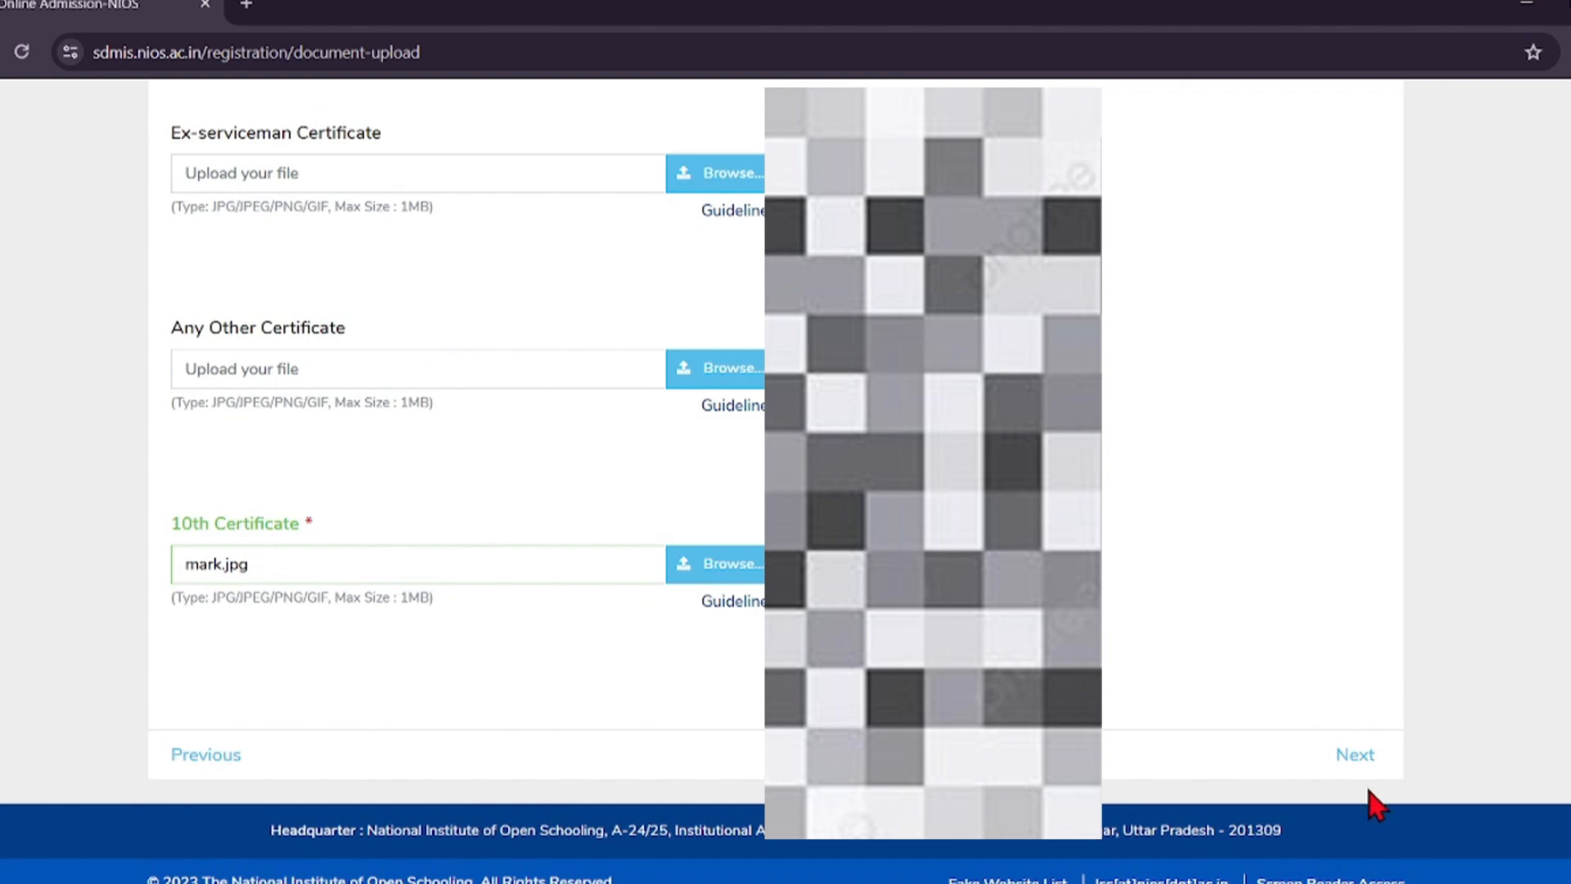
pyautogui.click(1368, 790)
# Scroll through the Review page to check all entered admission details.
pyautogui.scroll(-2, 1052, 814)
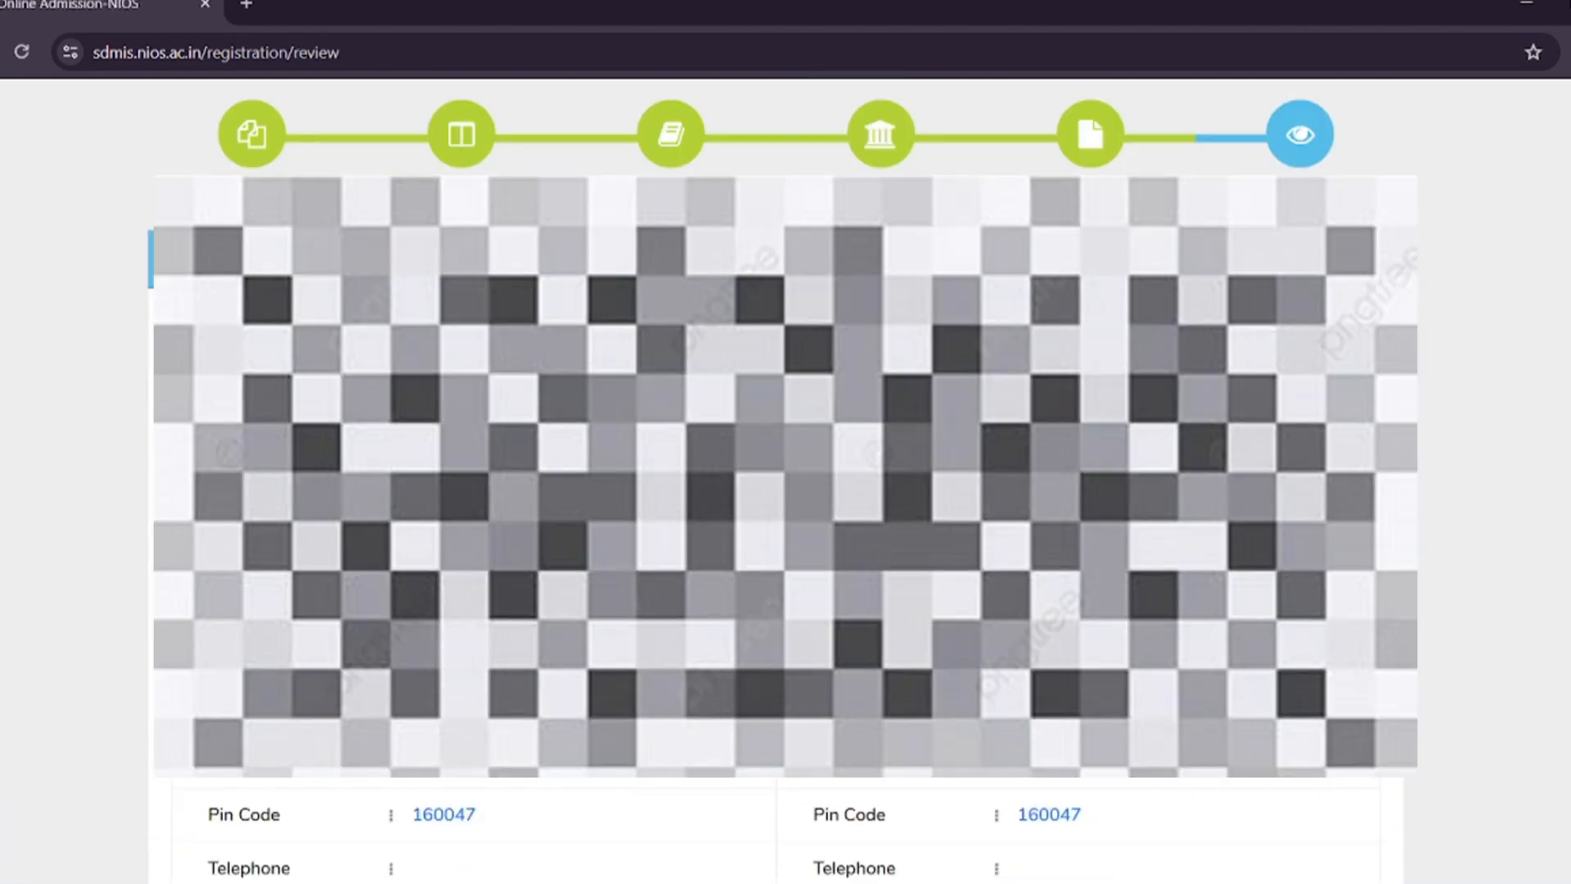
pyautogui.scroll(-6, 1053, 814)
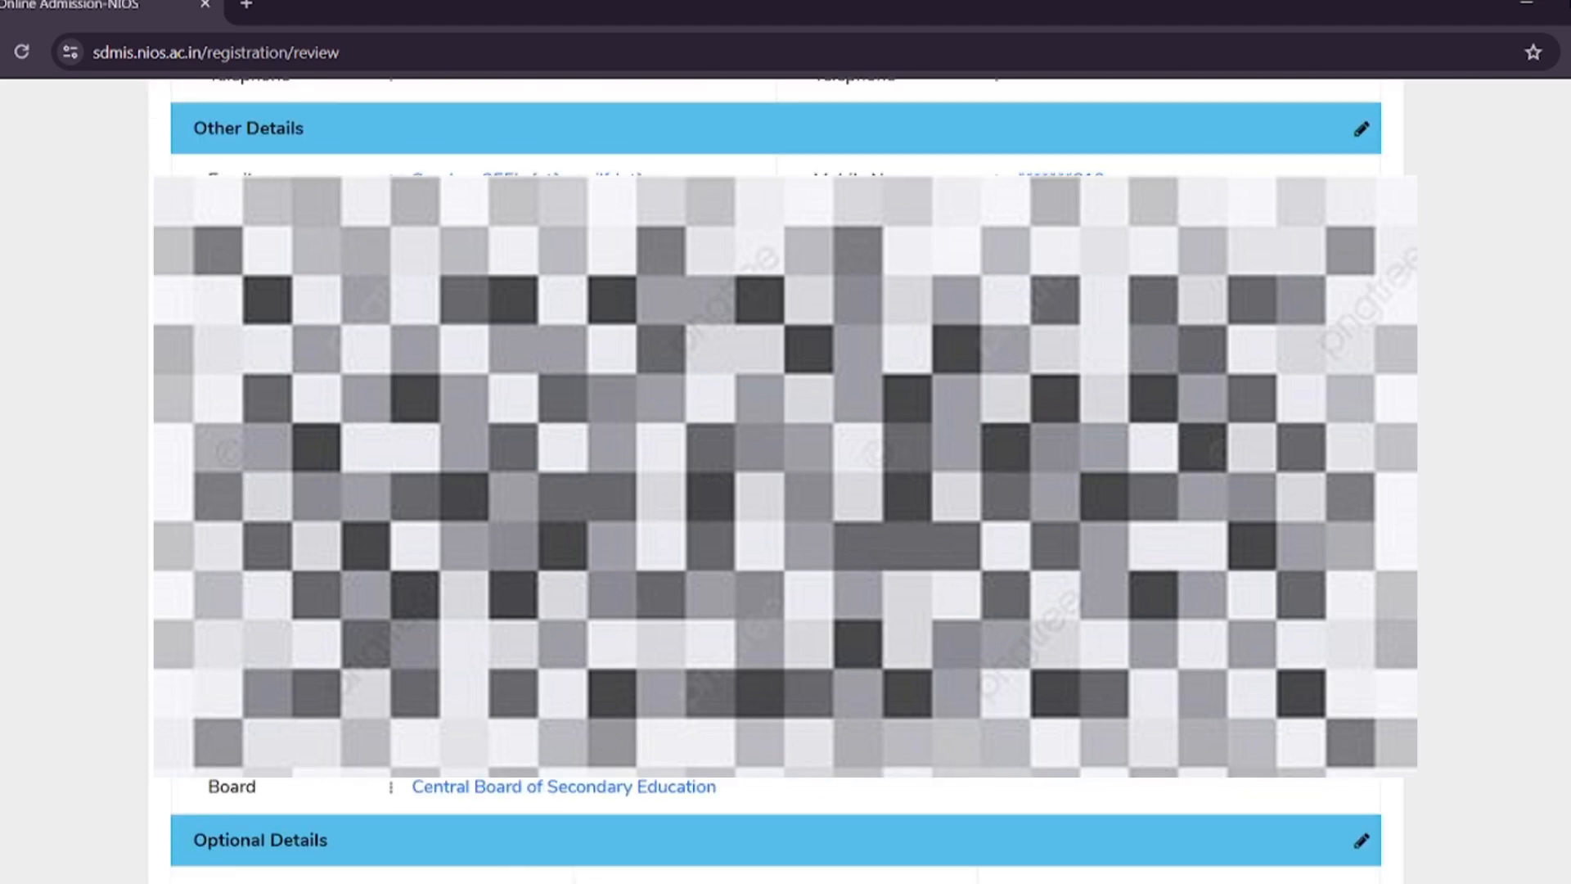
pyautogui.scroll(-6, 1052, 814)
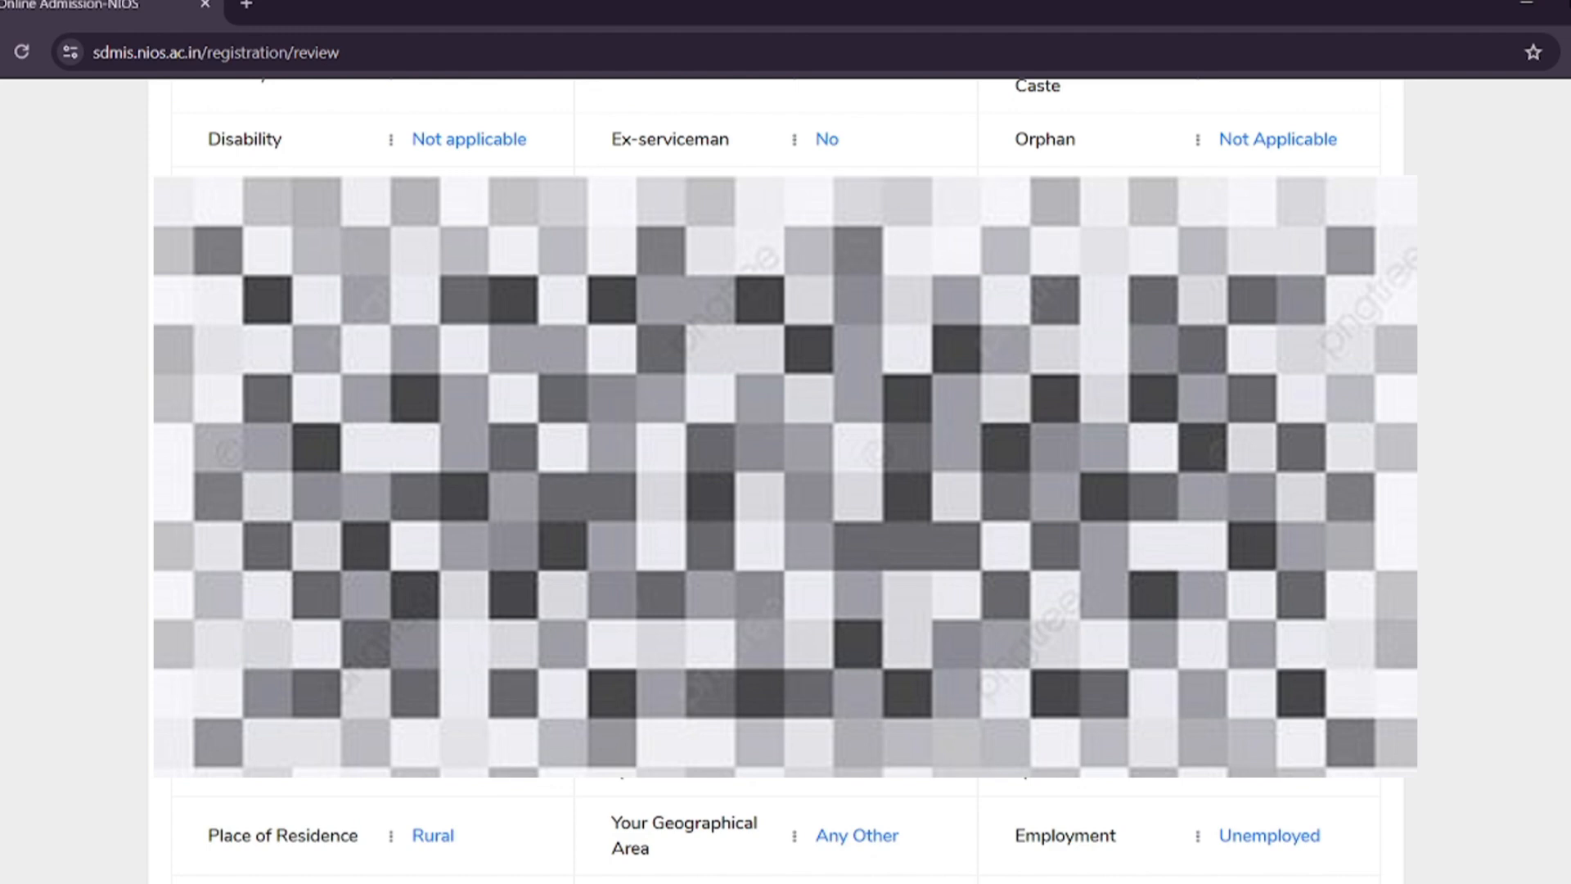
pyautogui.scroll(-6, 776, 482)
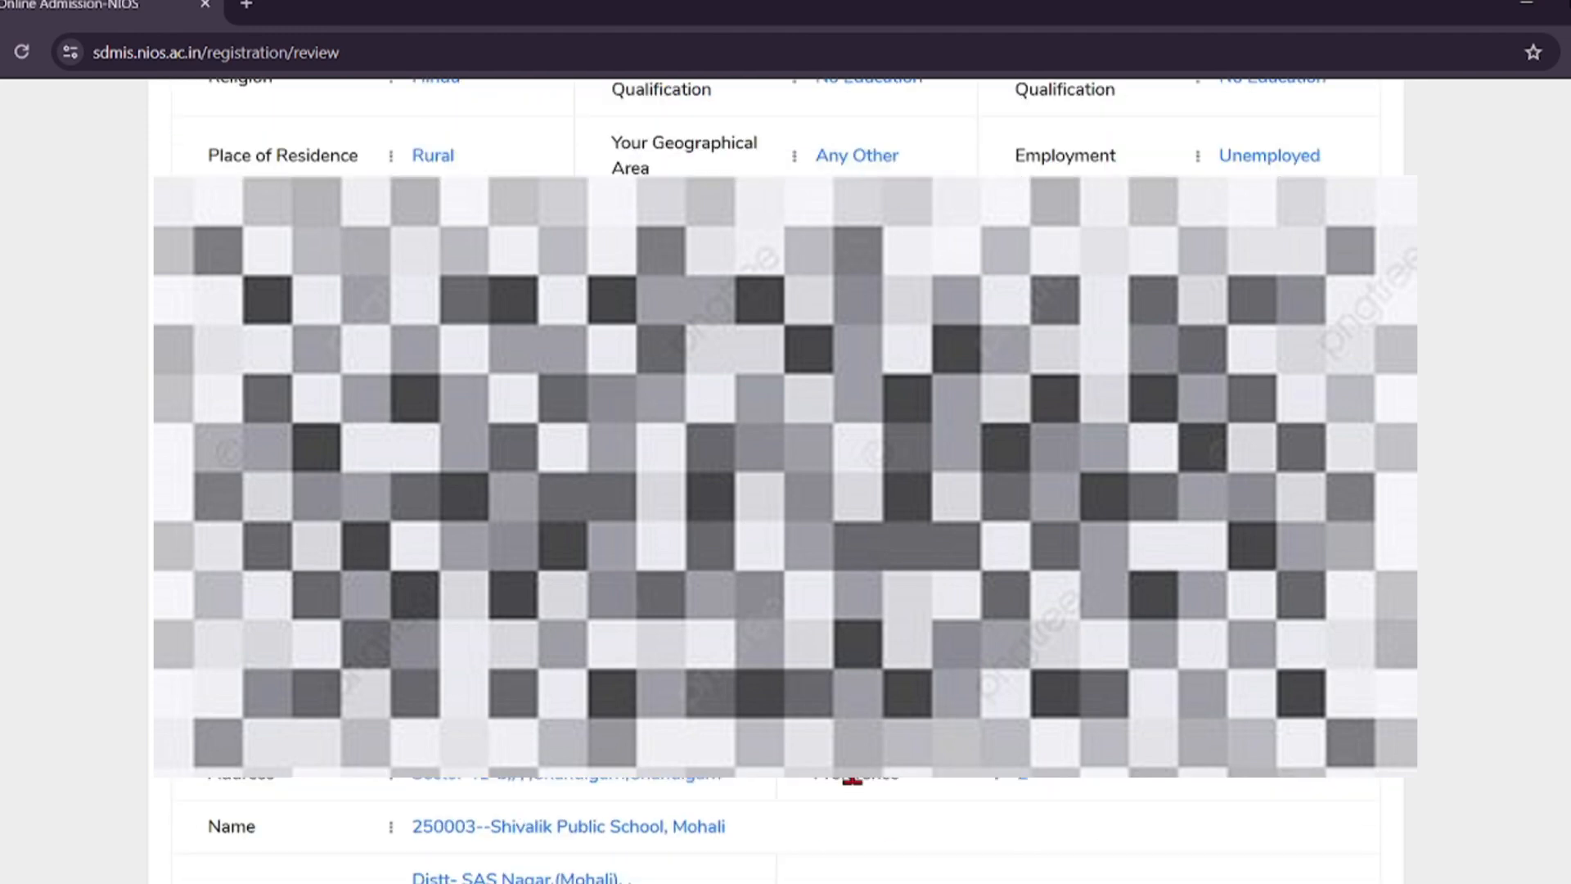
pyautogui.scroll(-10, 866, 782)
pyautogui.scroll(20, 842, 786)
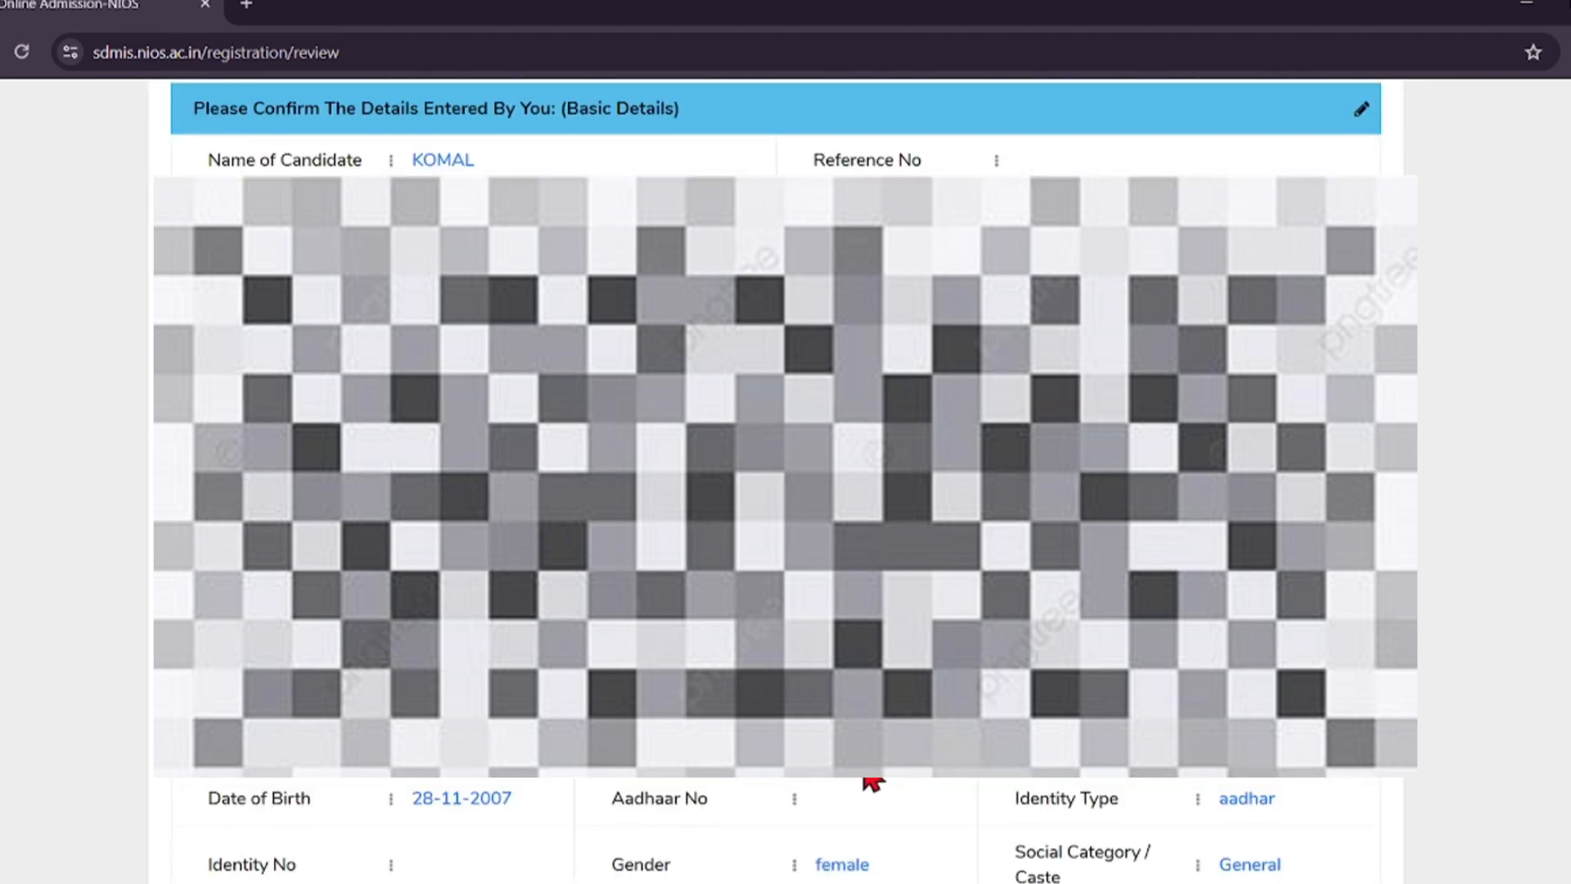
pyautogui.scroll(-8, 870, 779)
pyautogui.scroll(5, 747, 824)
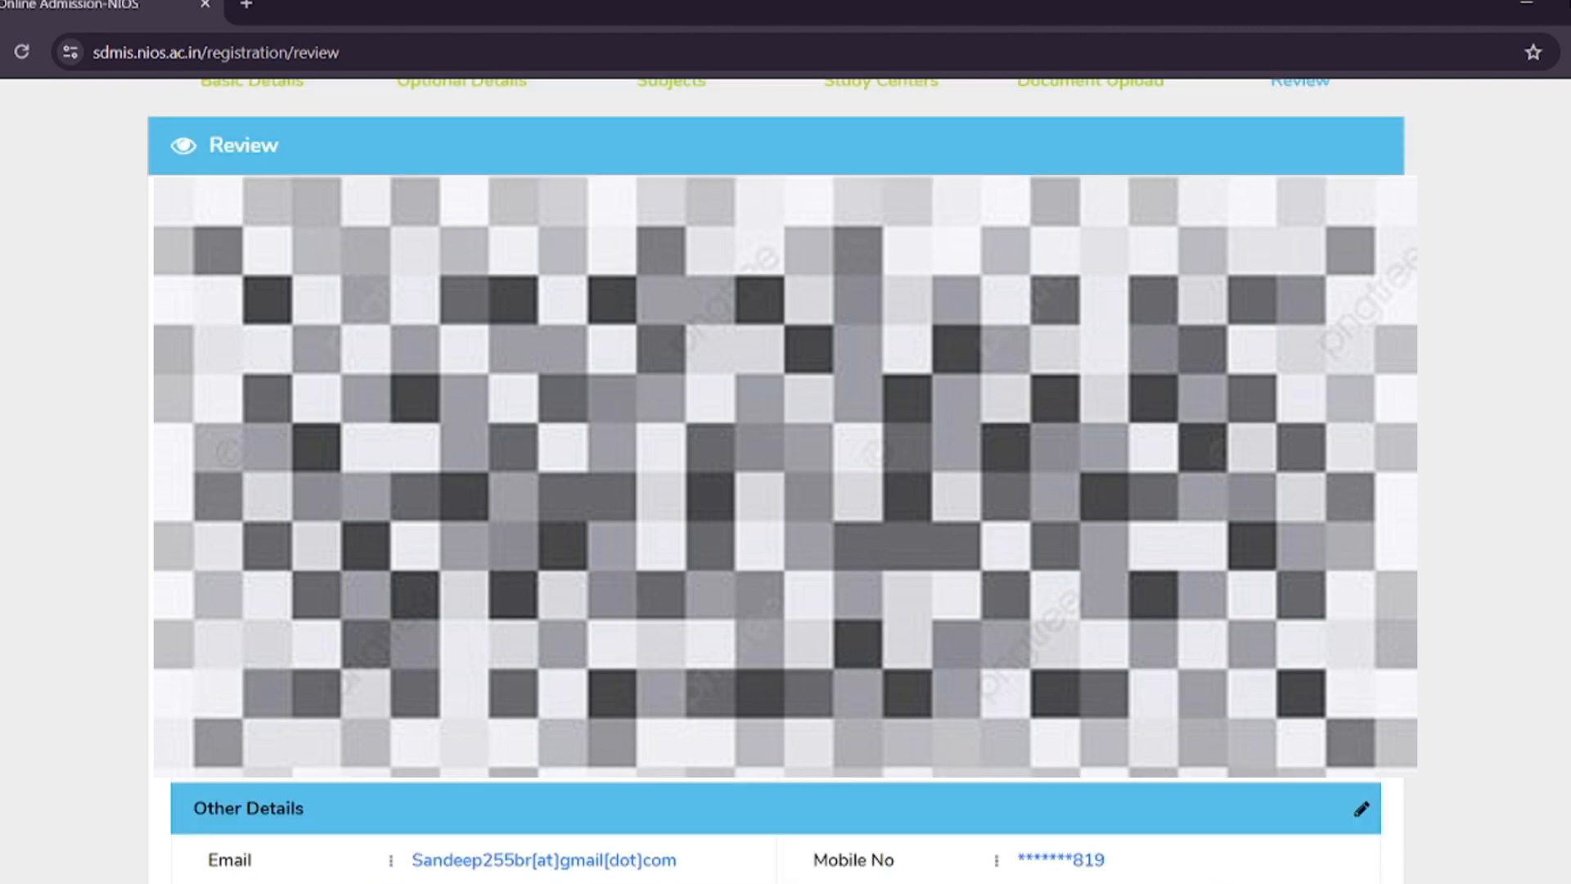
pyautogui.scroll(-6, 748, 824)
pyautogui.scroll(-10, 776, 481)
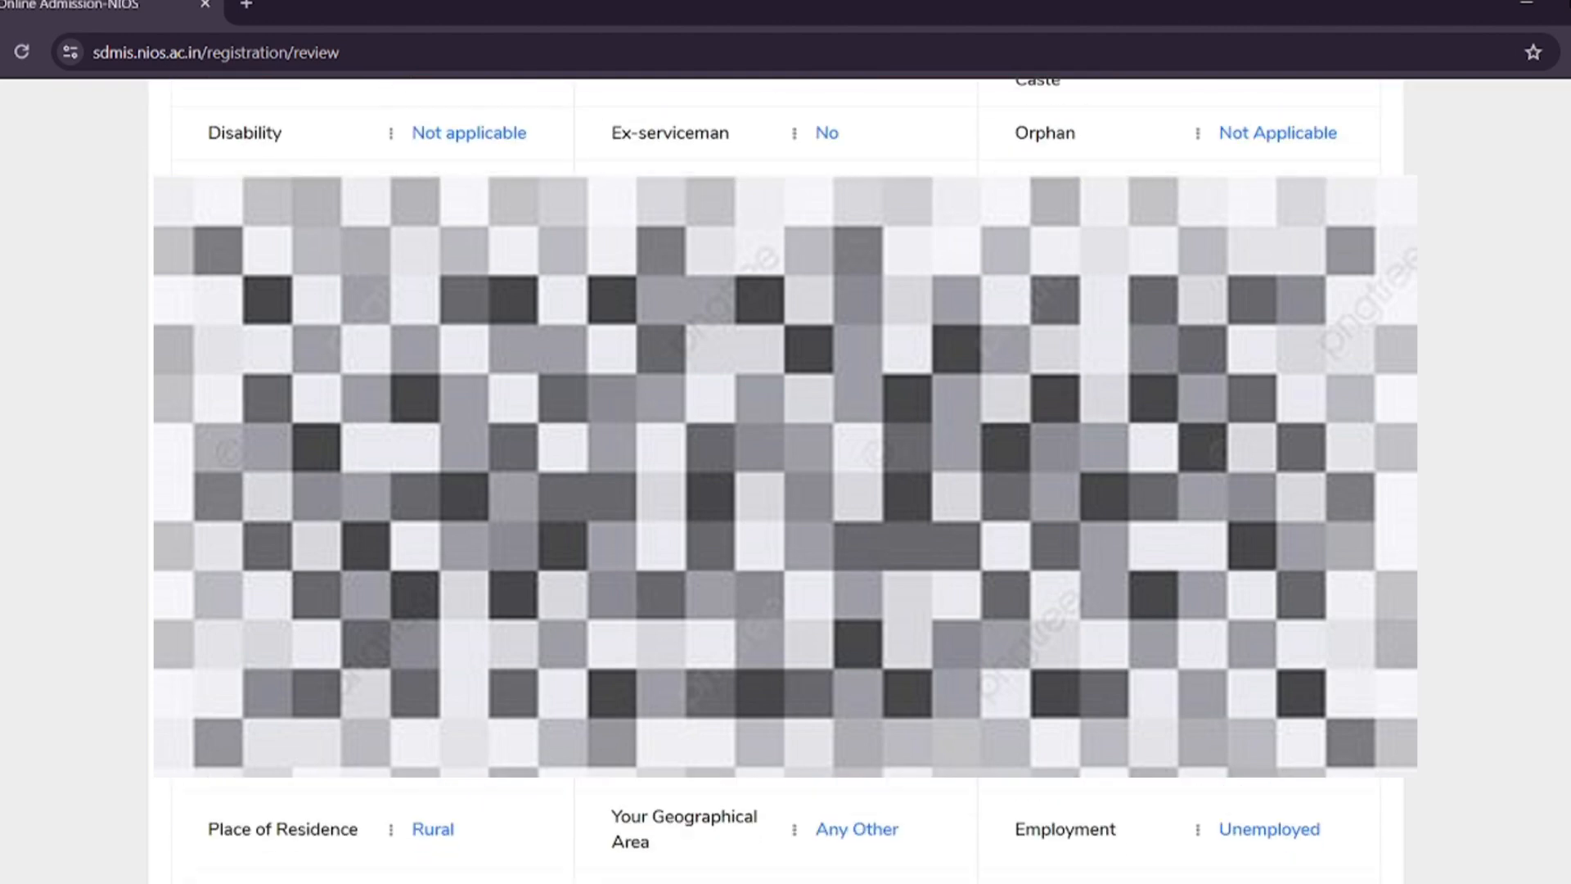
pyautogui.scroll(12, 776, 481)
pyautogui.scroll(5, 776, 482)
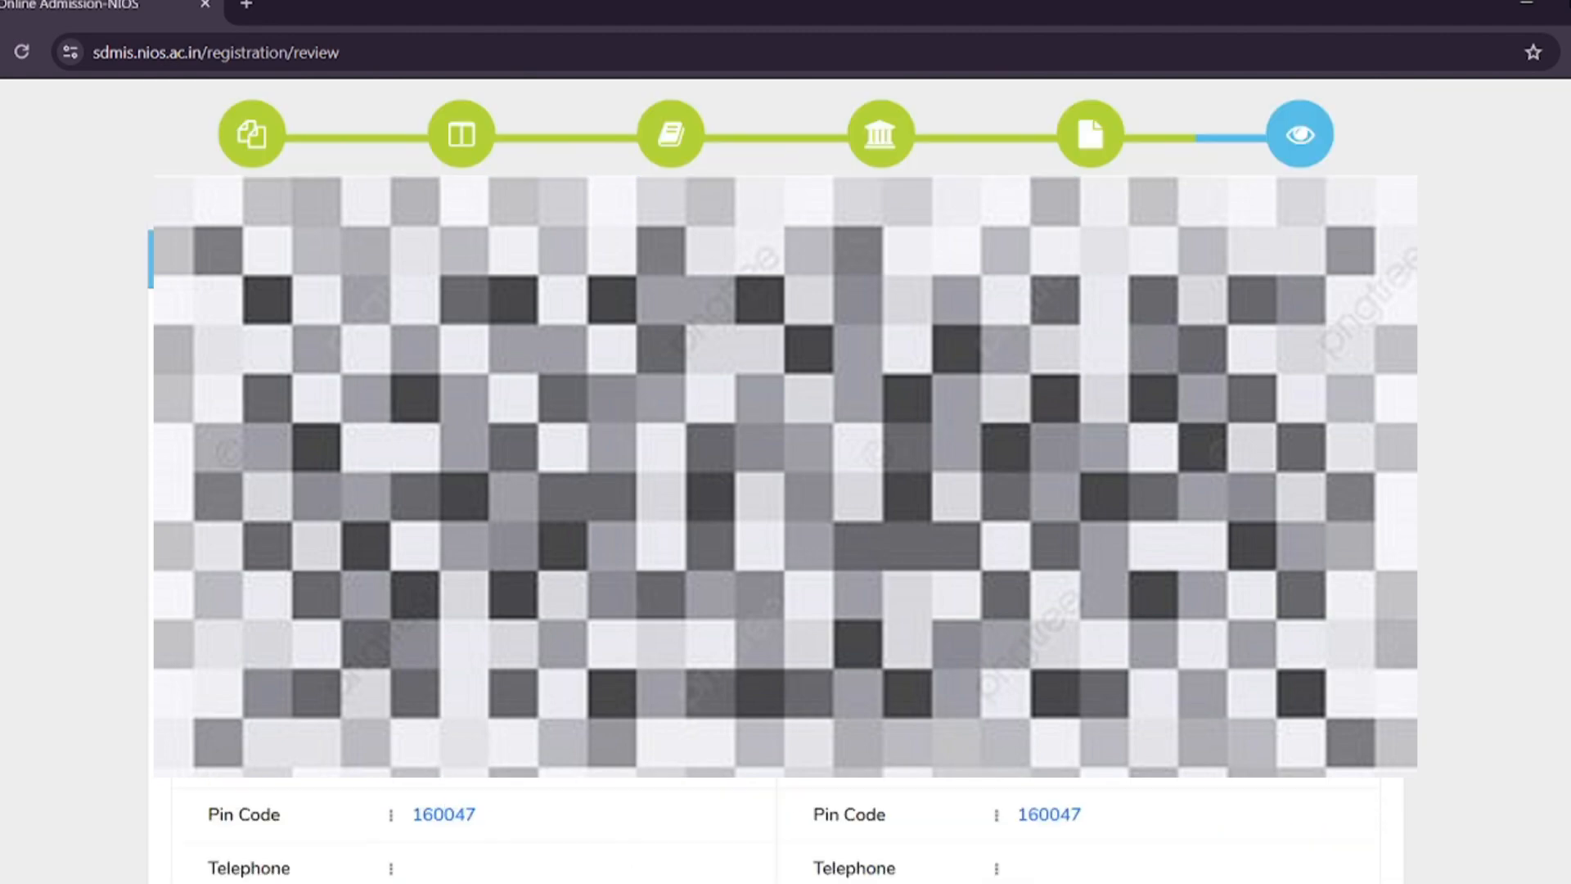
# Select the UBI payment gateway and start the fee payment on PayU.
pyautogui.scroll(-20, 1460, 685)
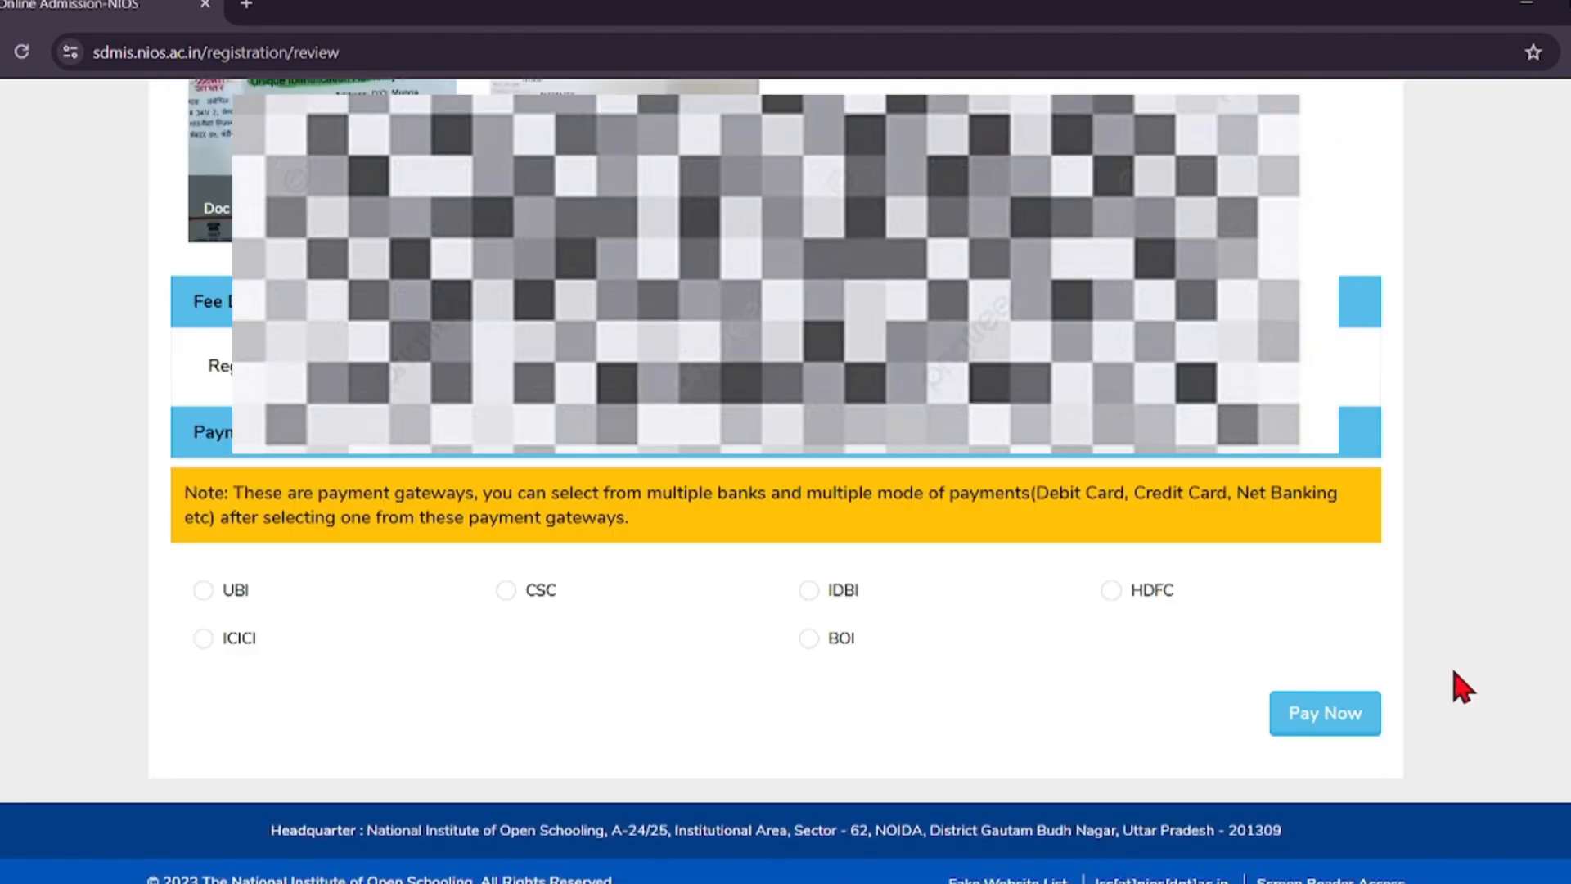
pyautogui.click(229, 596)
pyautogui.click(1346, 724)
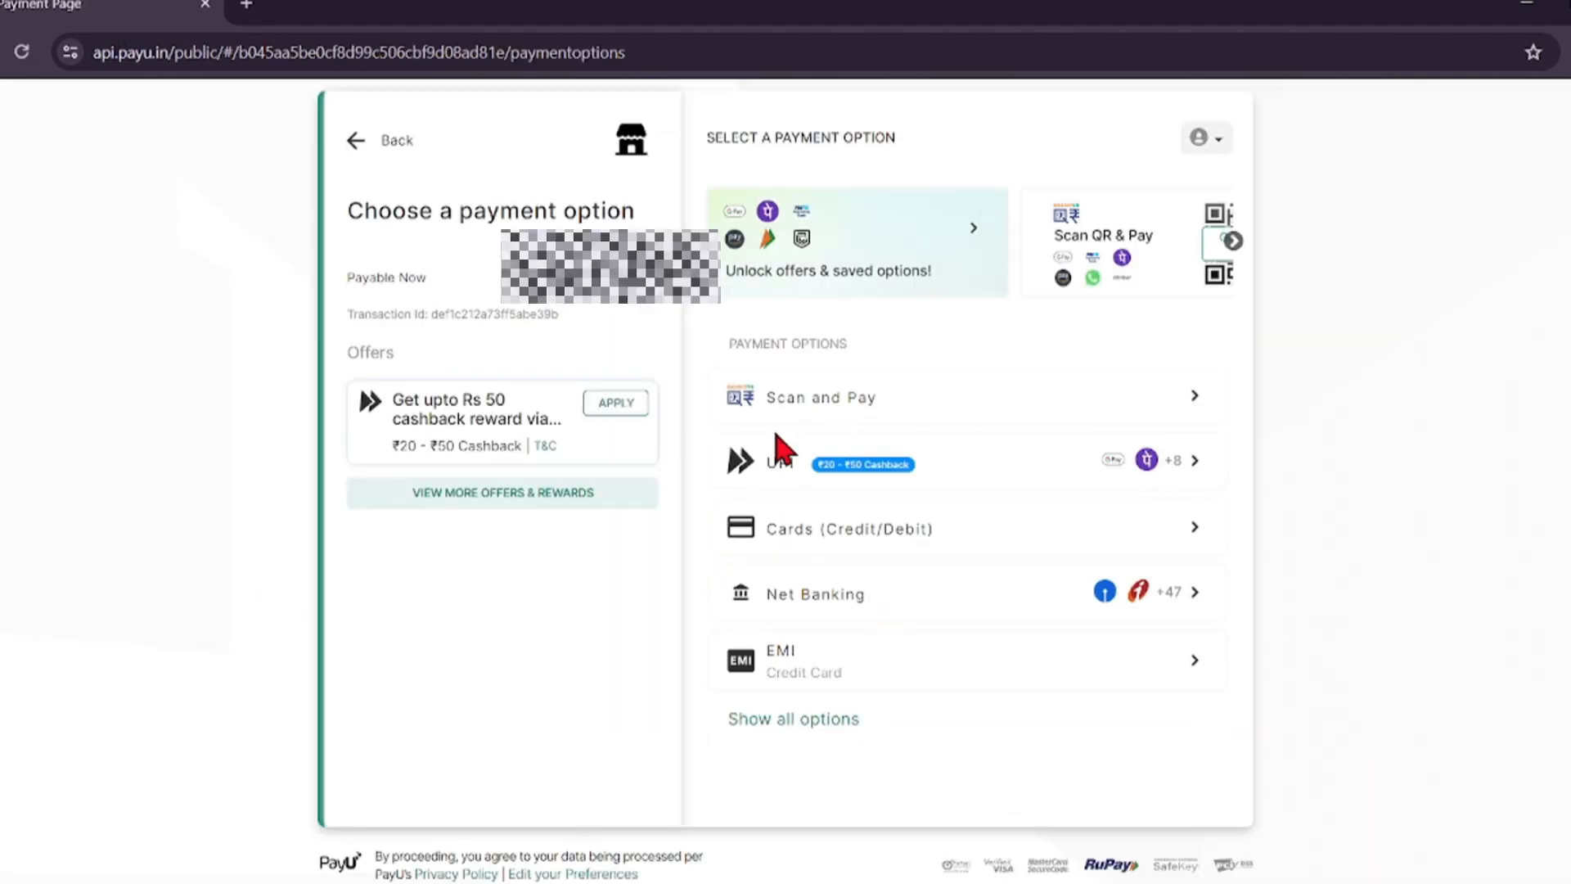
# Pay the ₹2420.00 fee via BHIM UPI with the suggested UPI ID, verified and sent.
pyautogui.click(776, 456)
pyautogui.click(892, 634)
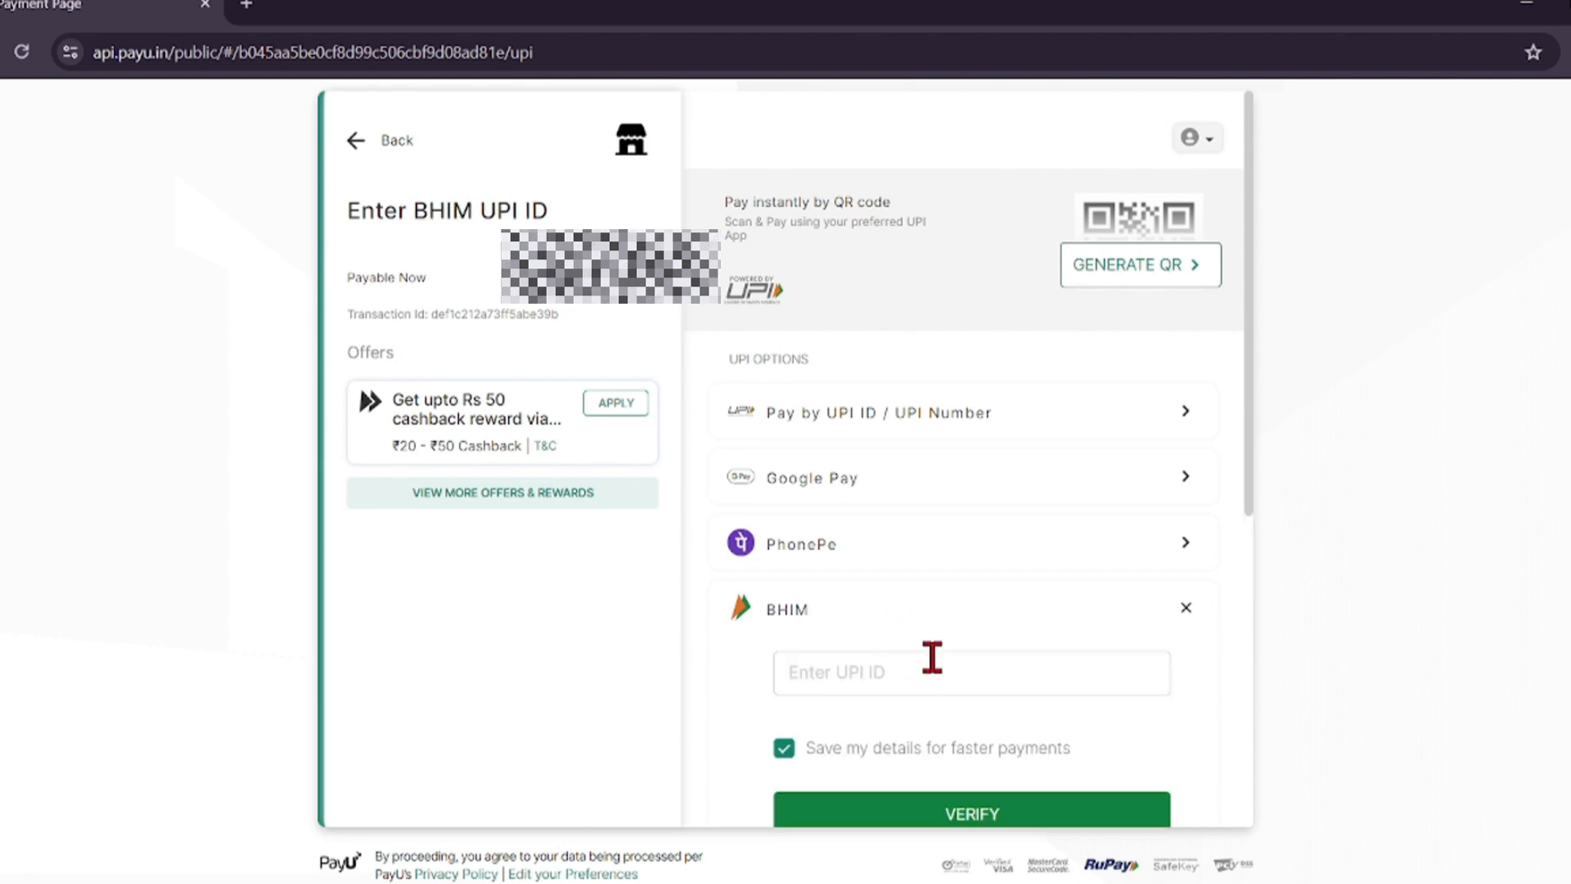
pyautogui.click(933, 657)
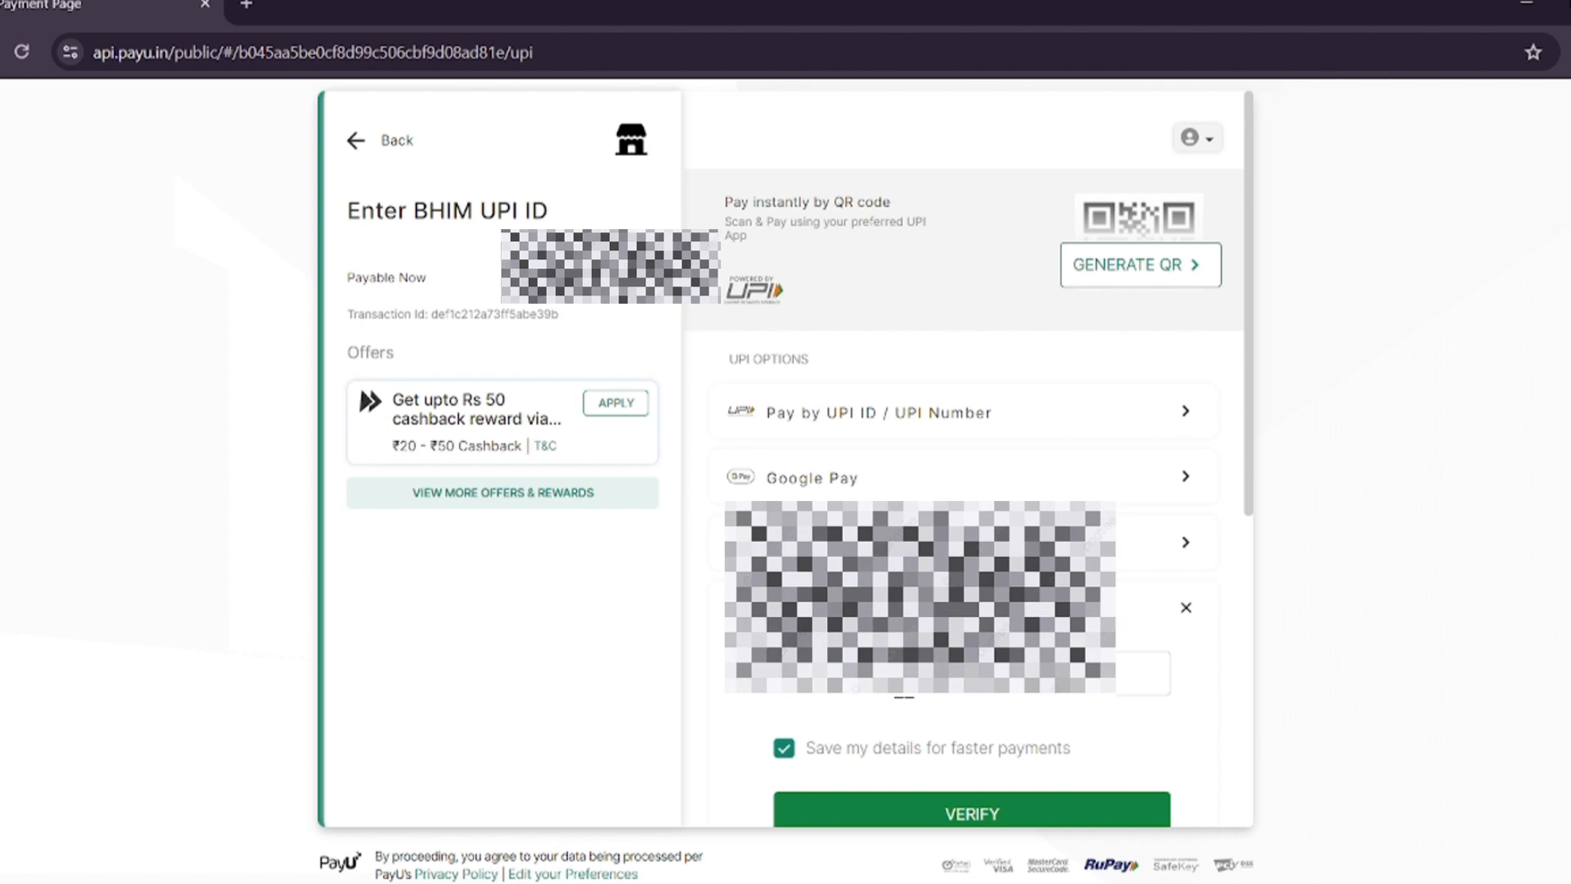
pyautogui.click(1132, 711)
pyautogui.scroll(-1, 1132, 729)
pyautogui.click(1127, 701)
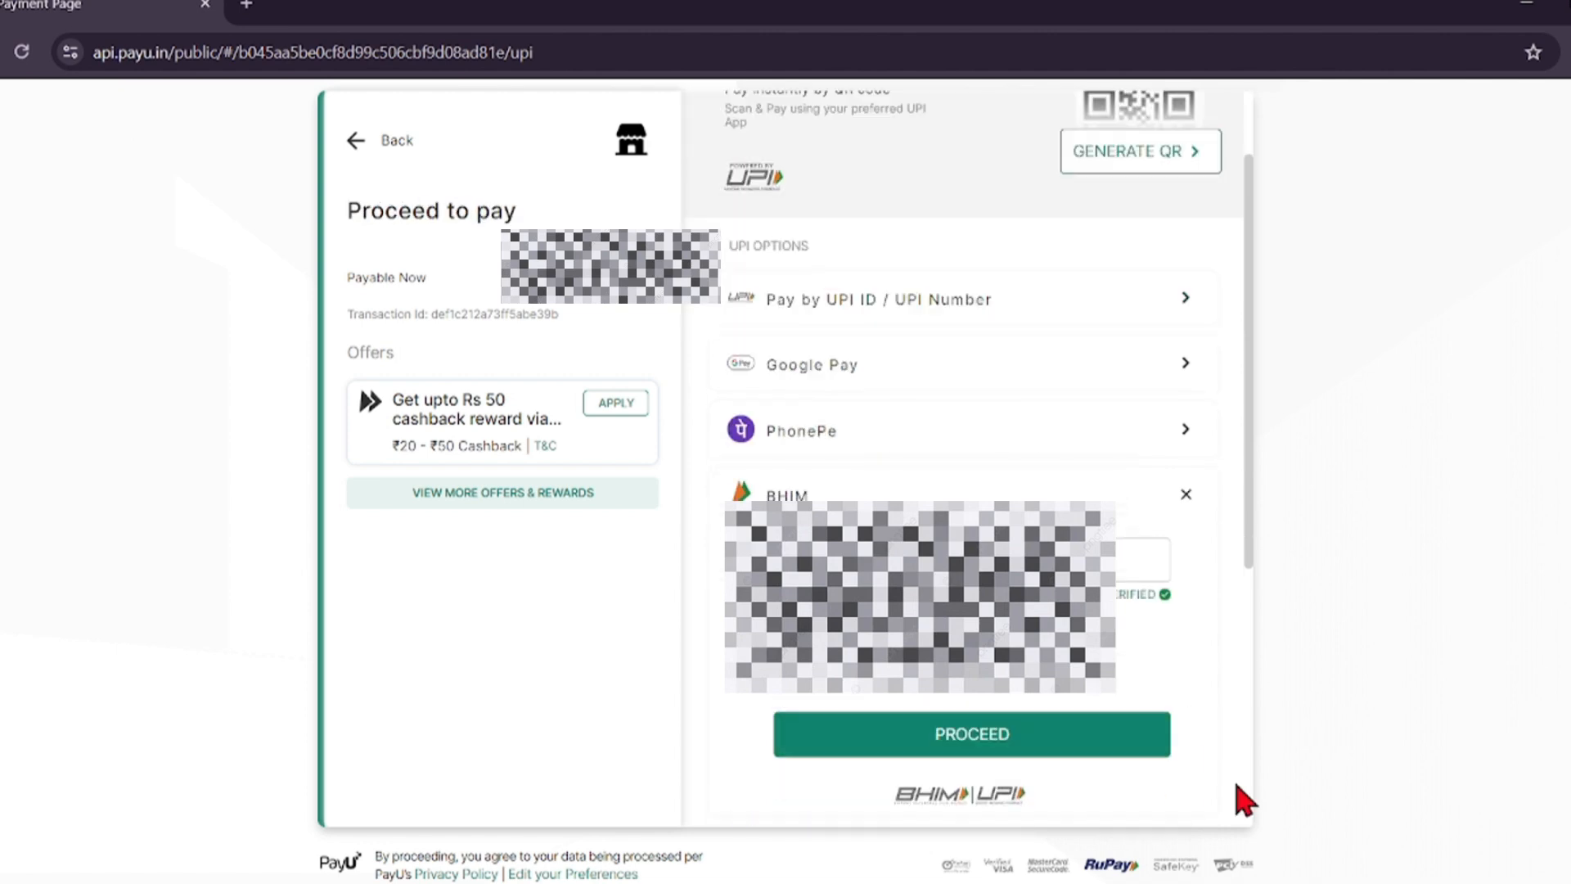
pyautogui.click(1088, 743)
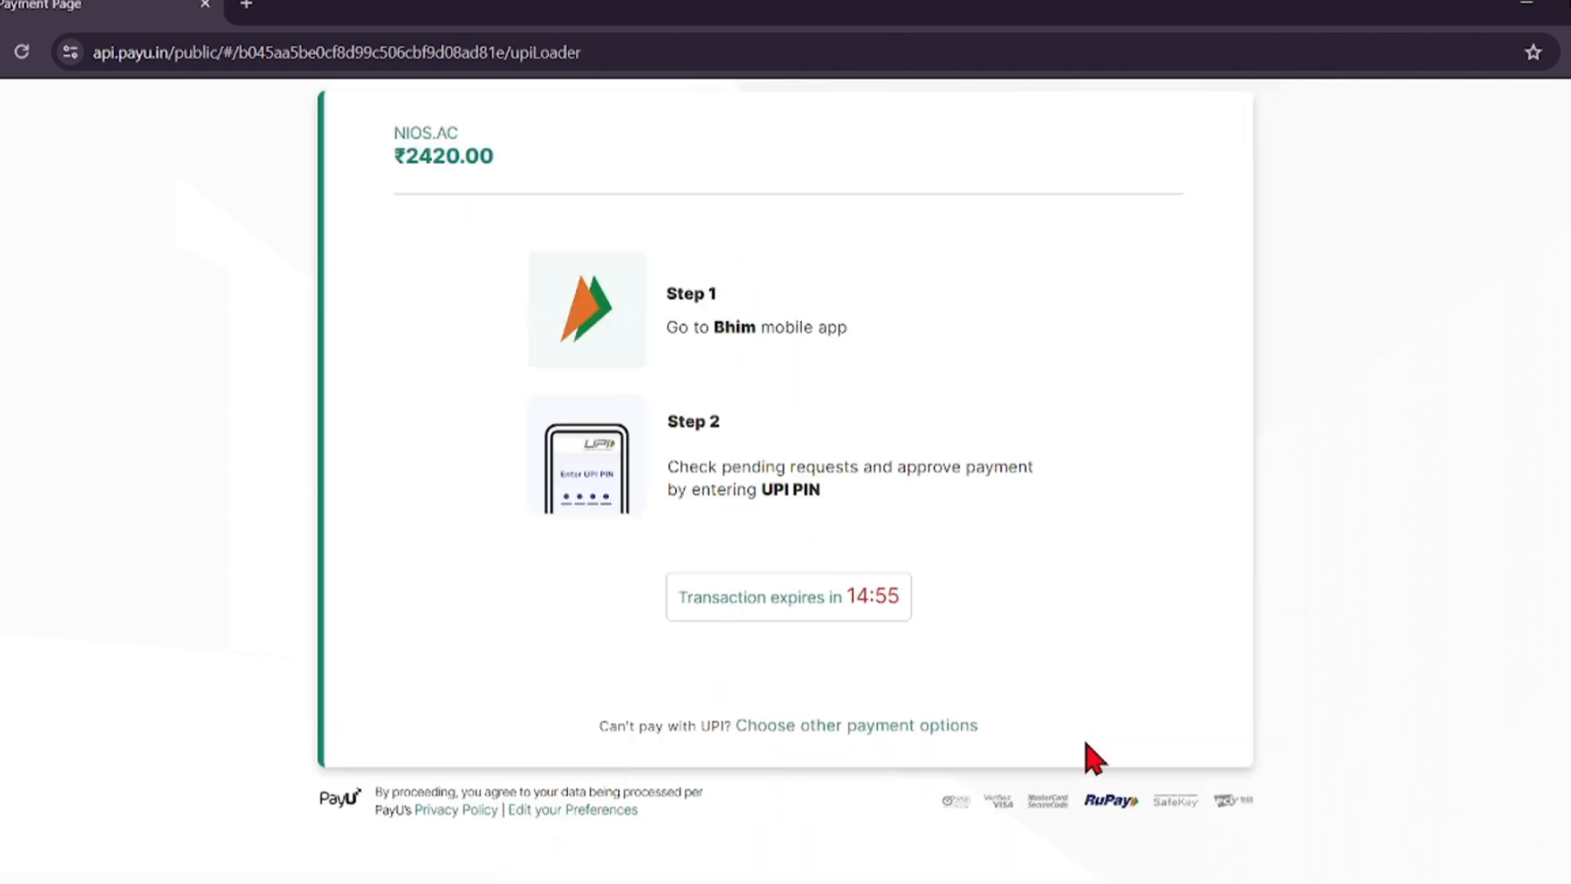